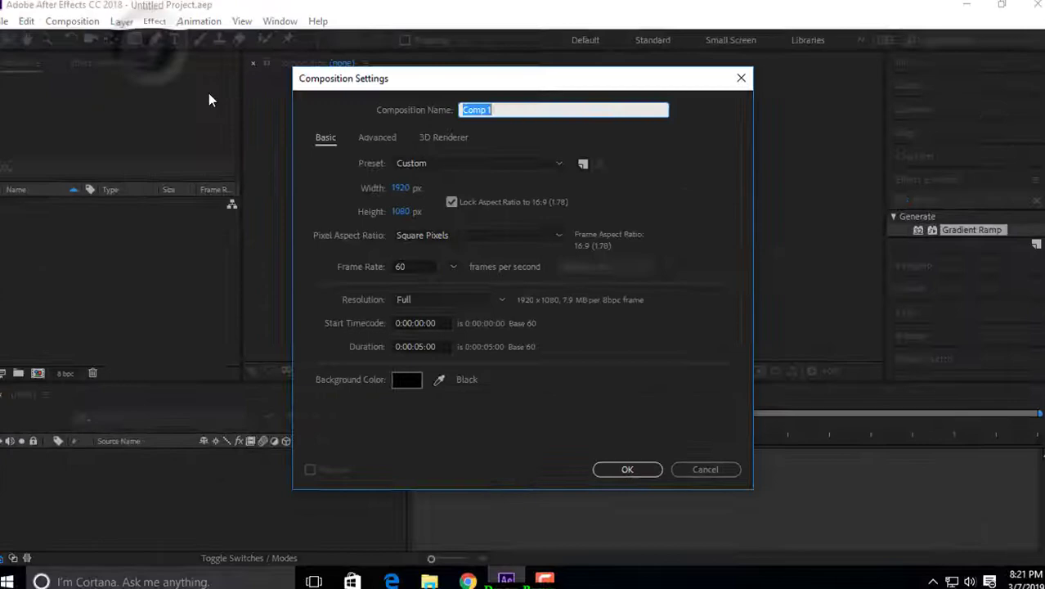
- Create a composition named Text Intro at 1920 x 1080 px, 60 frames per second and a duration of 0:00:05:00
text(T)
text(ext Intro)
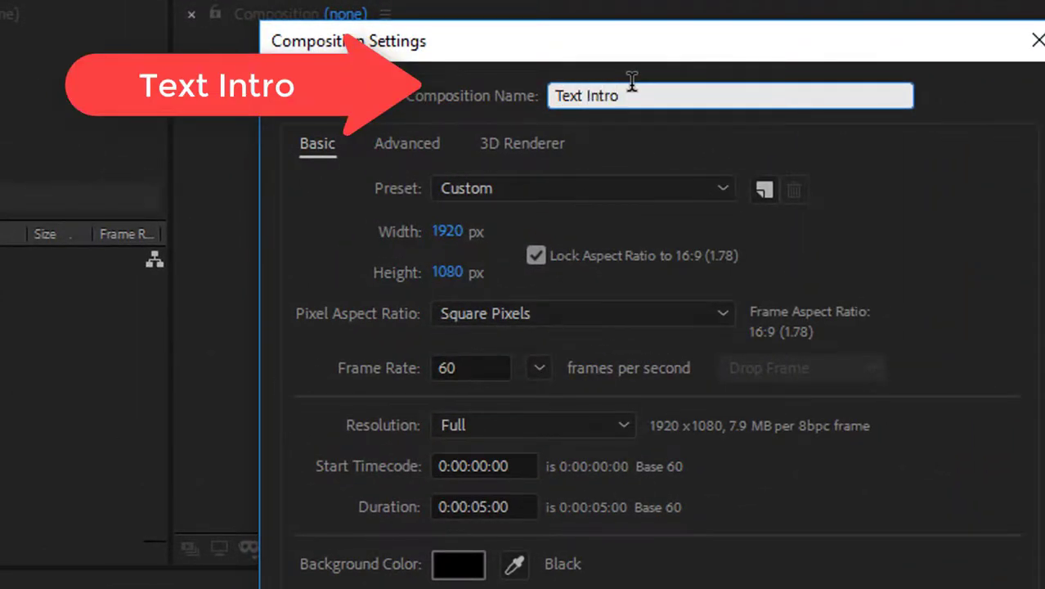
click(444, 238)
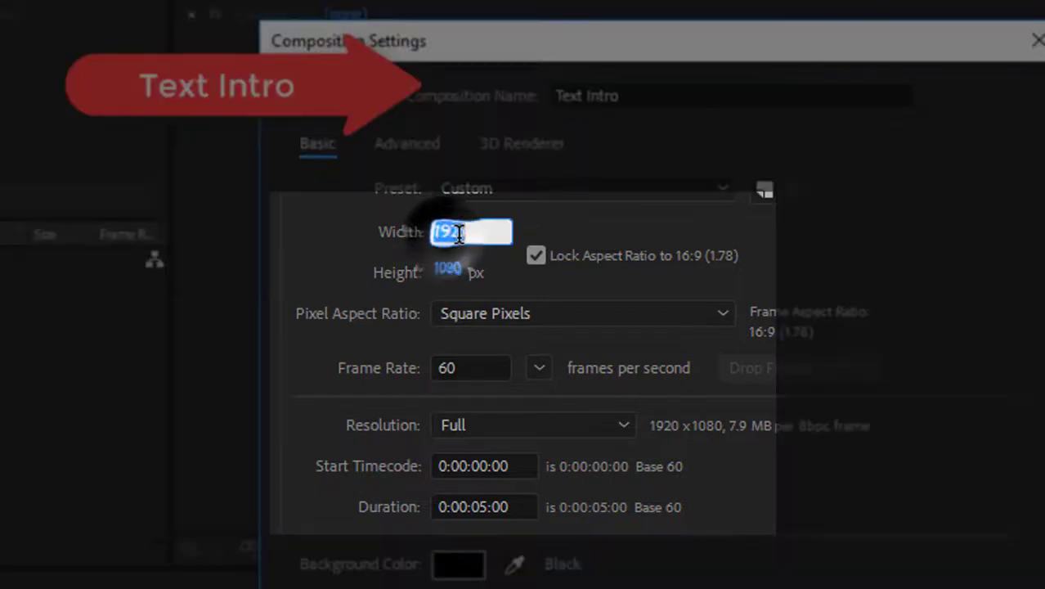
click(495, 229)
click(447, 273)
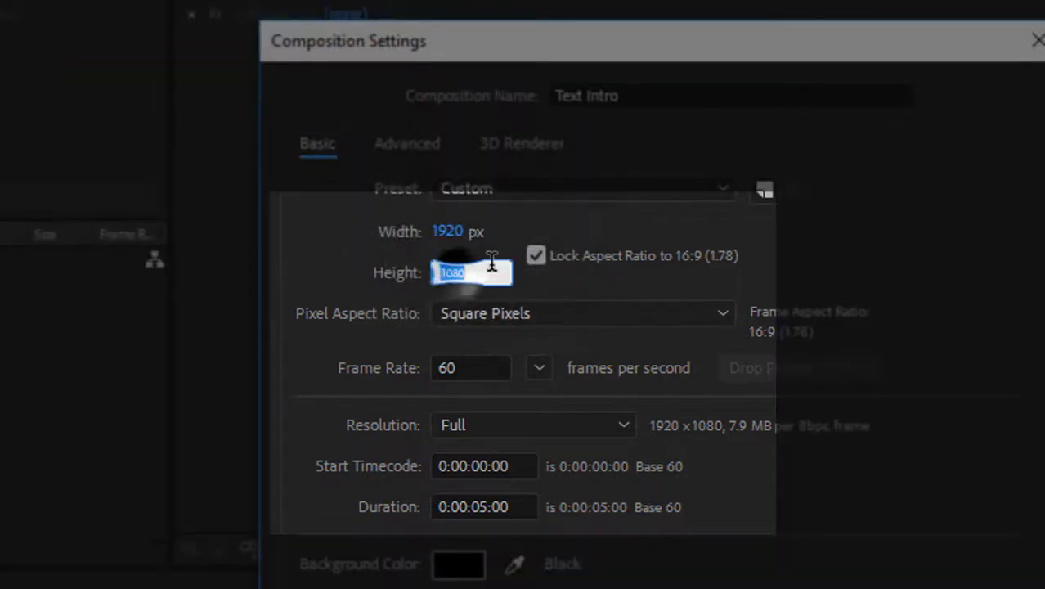
click(495, 273)
click(450, 368)
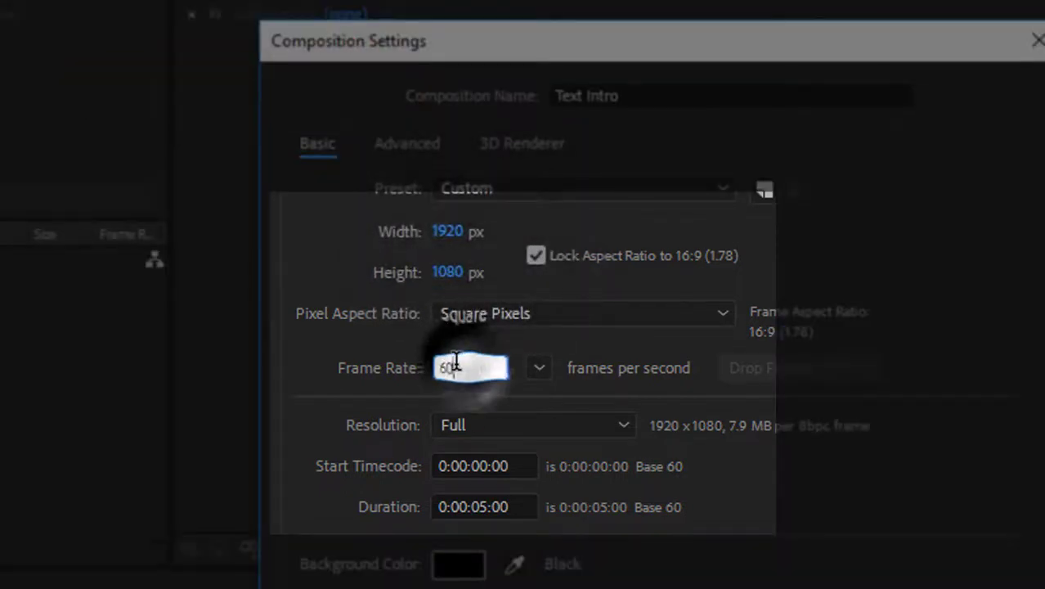
click(483, 506)
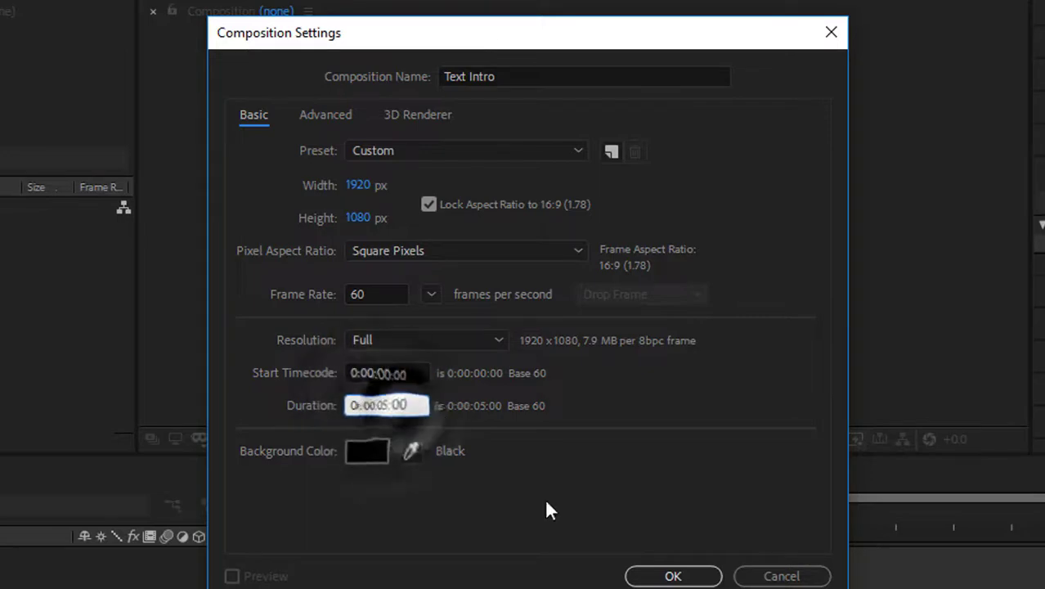
click(655, 580)
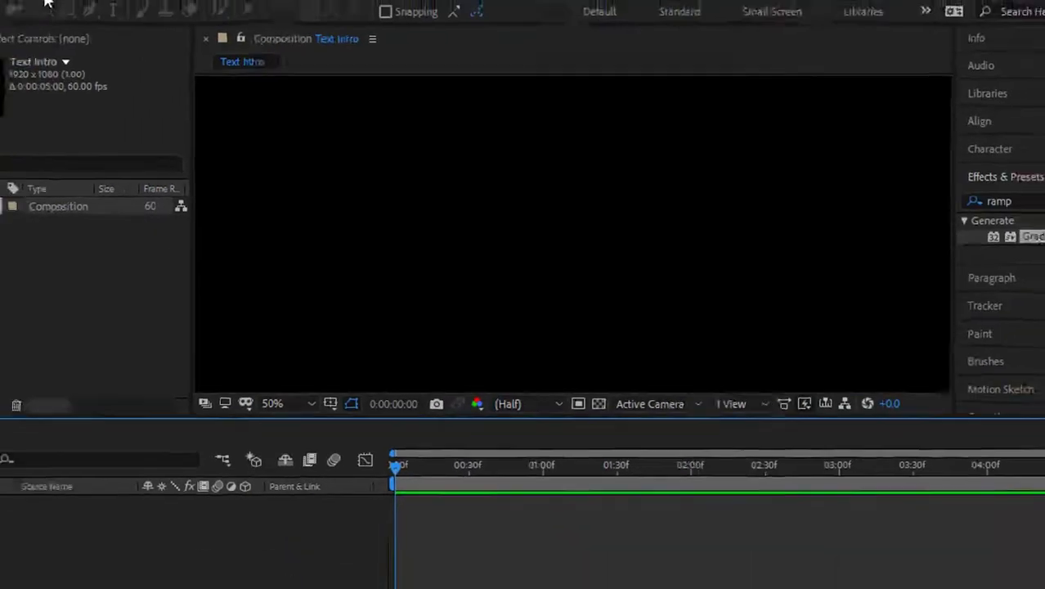
- Add a new solid layer named Background at 1920 x 1080 px with the light blue color
click(134, 24)
mouse_move(139, 41)
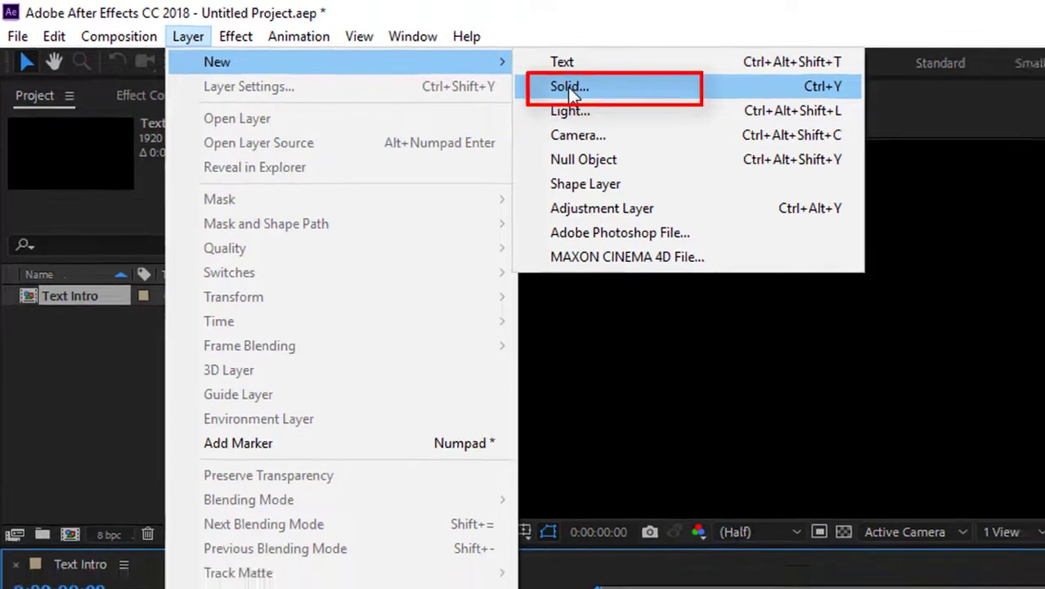
click(570, 88)
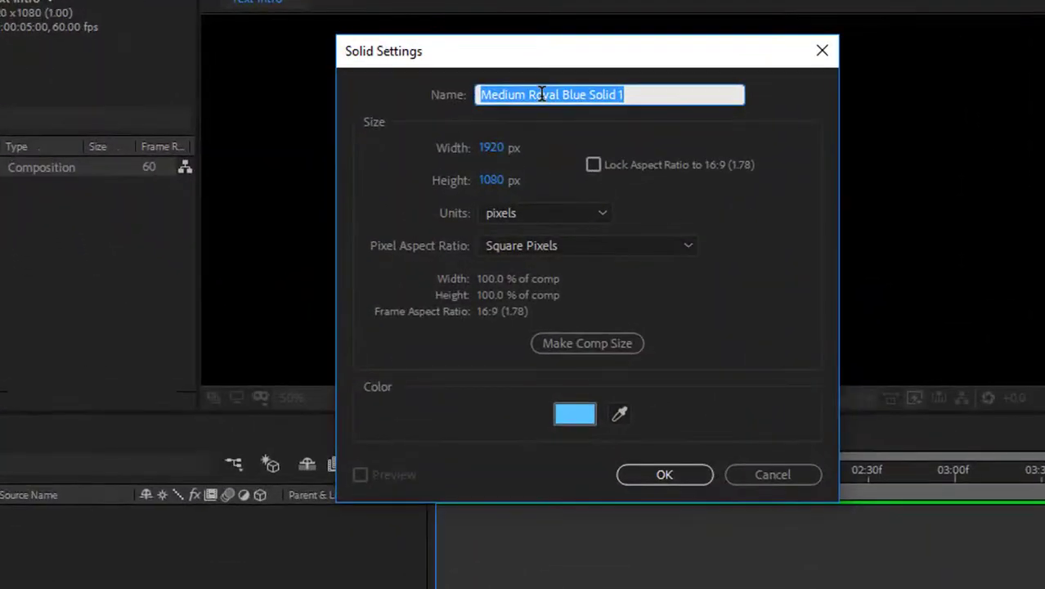
text(Background)
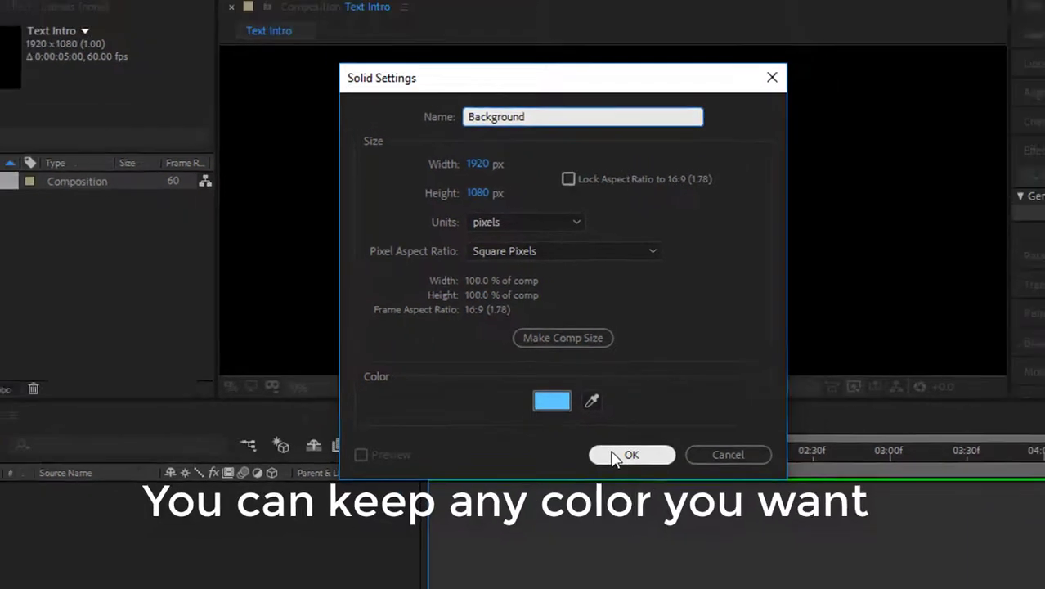
click(639, 476)
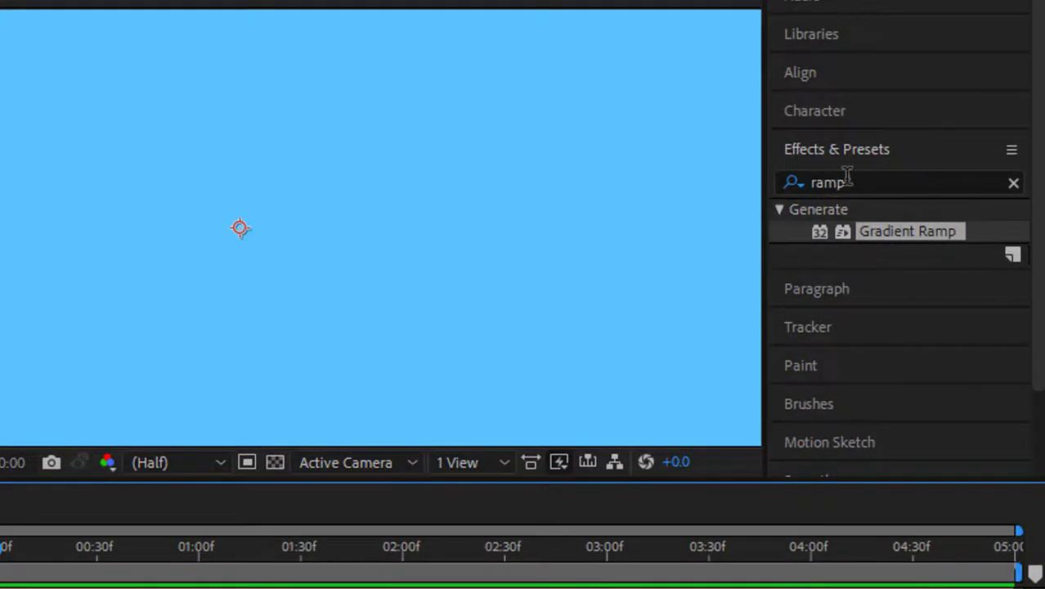
- Search the effects for "ramp" and apply Gradient Ramp to the Background layer
double_click(917, 199)
key(BackSpace)
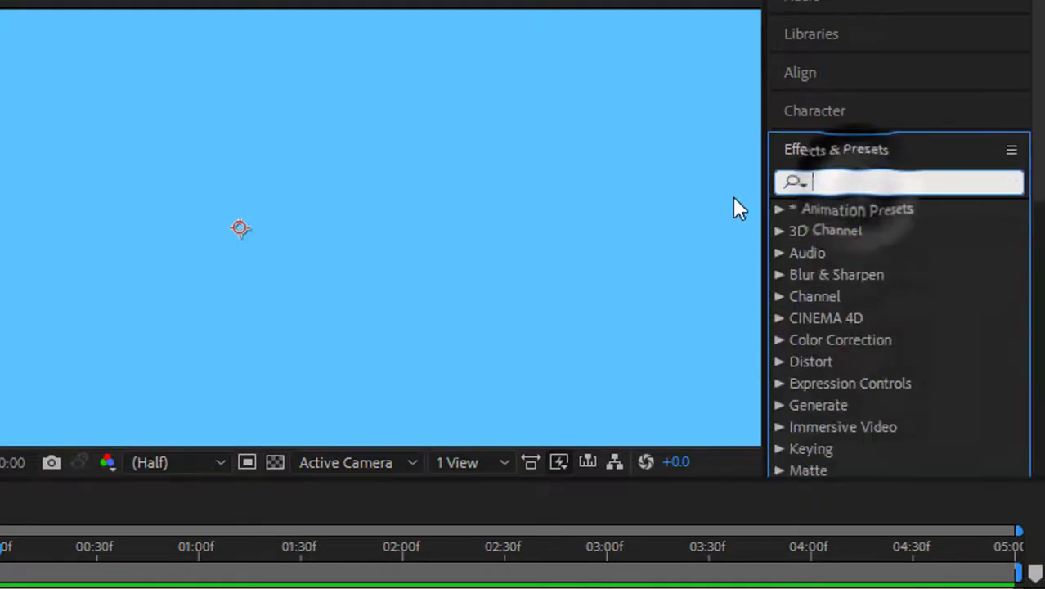
click(806, 182)
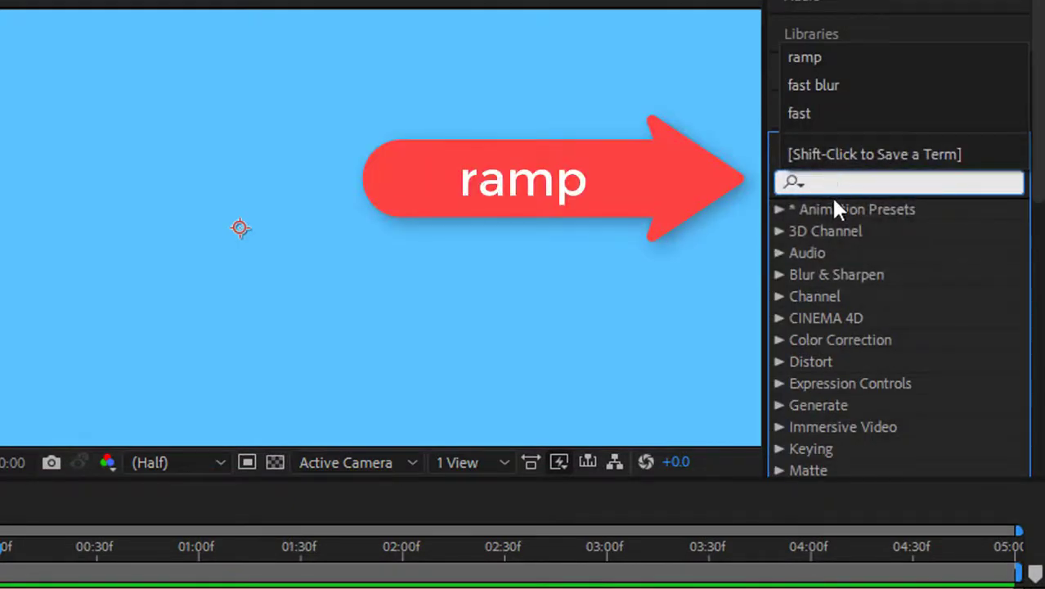
click(831, 197)
click(812, 156)
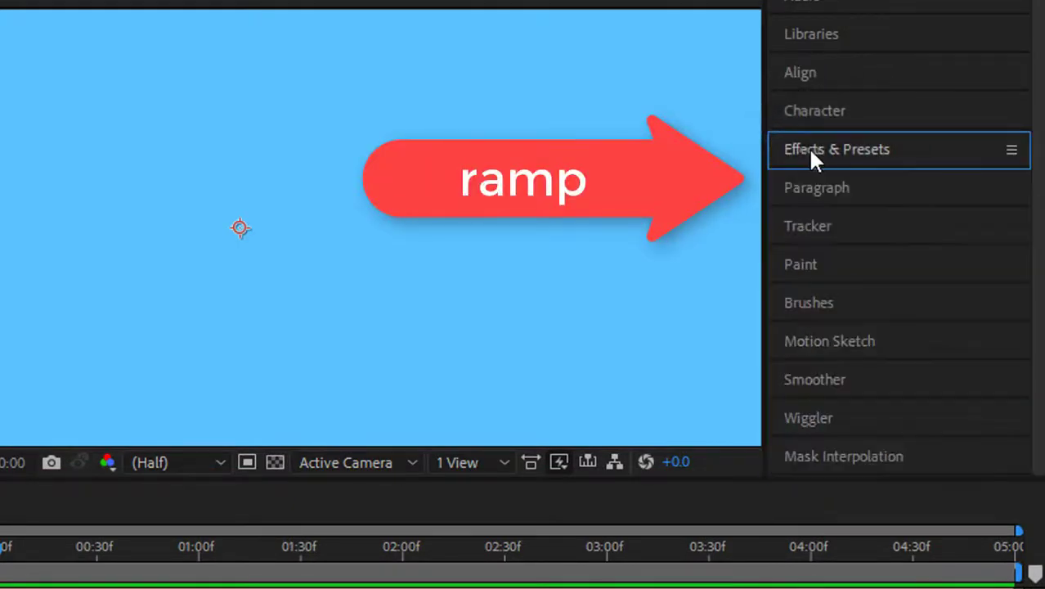
click(842, 152)
click(846, 182)
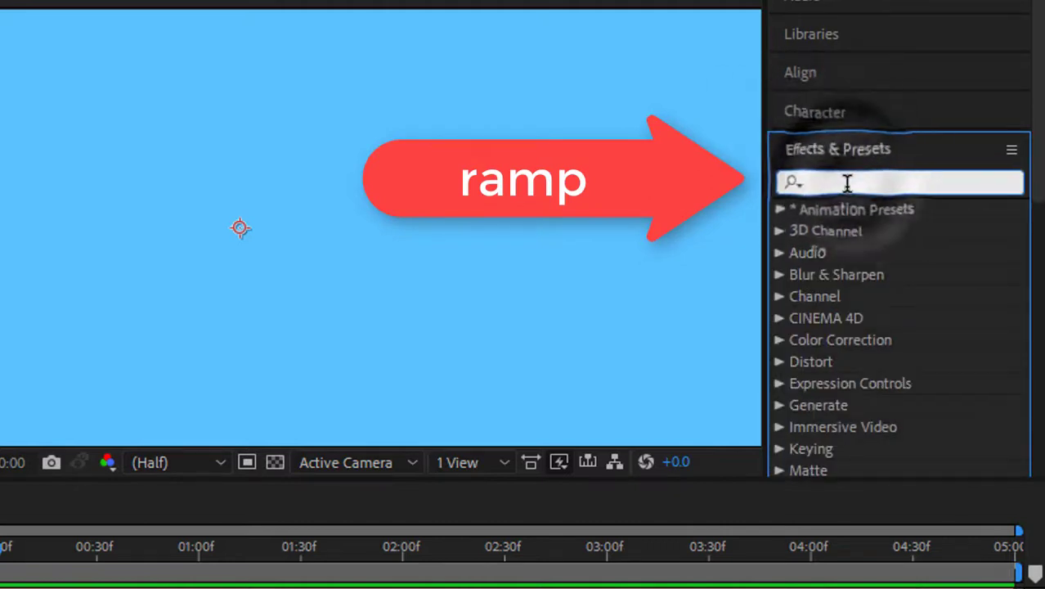
text(ramp)
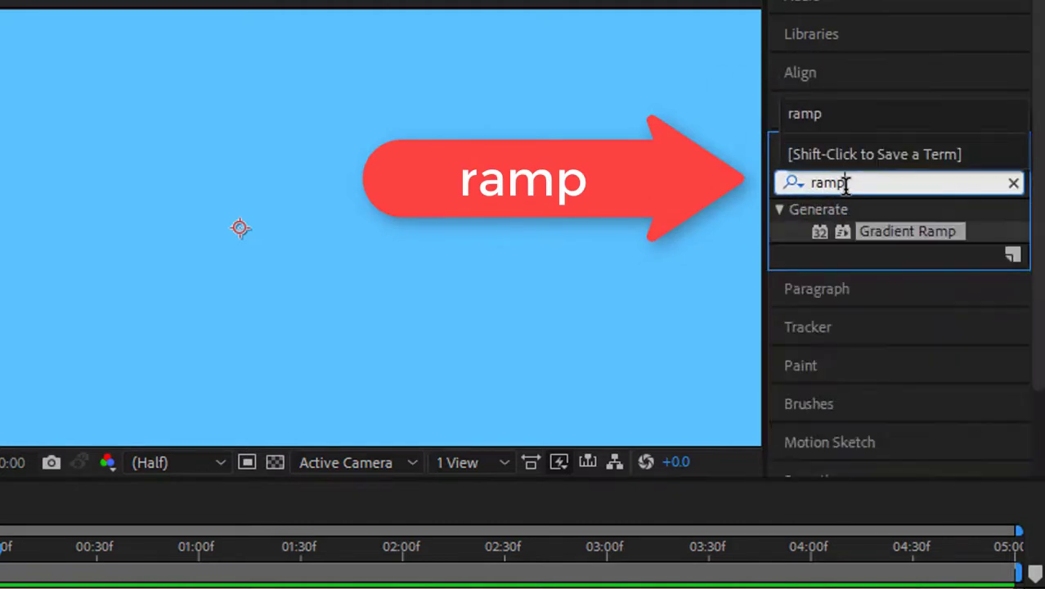
drag(891, 231, 162, 447)
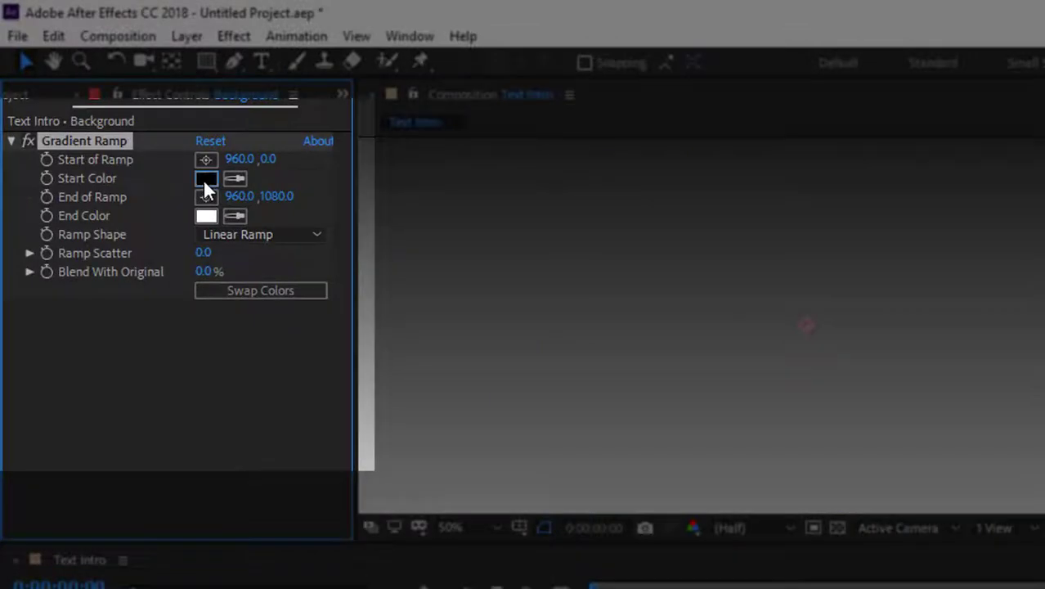
- Set the Gradient Ramp's start color to pink-violet F267FF
click(144, 124)
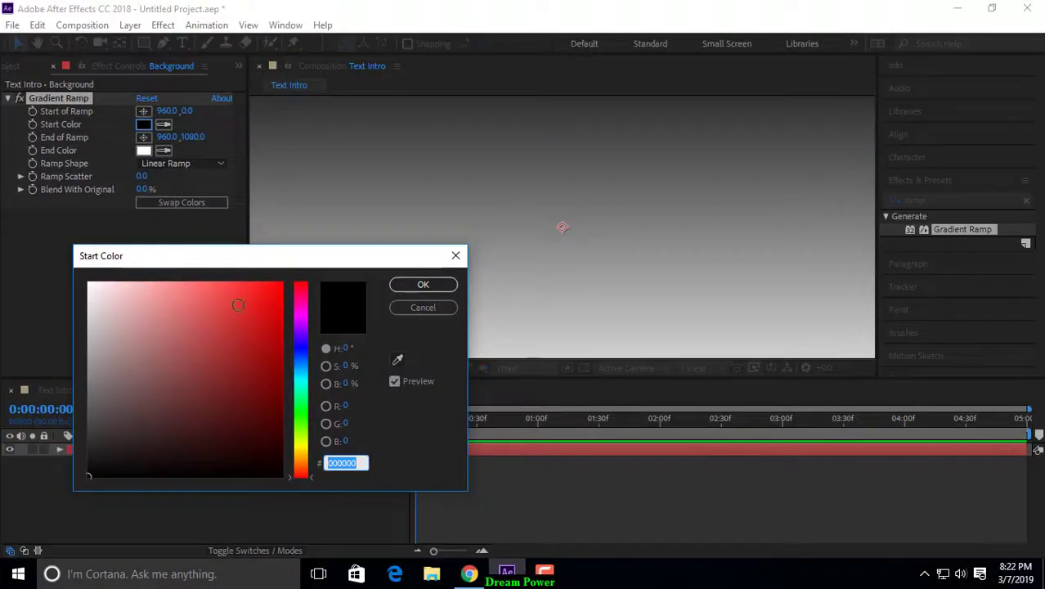
click(206, 284)
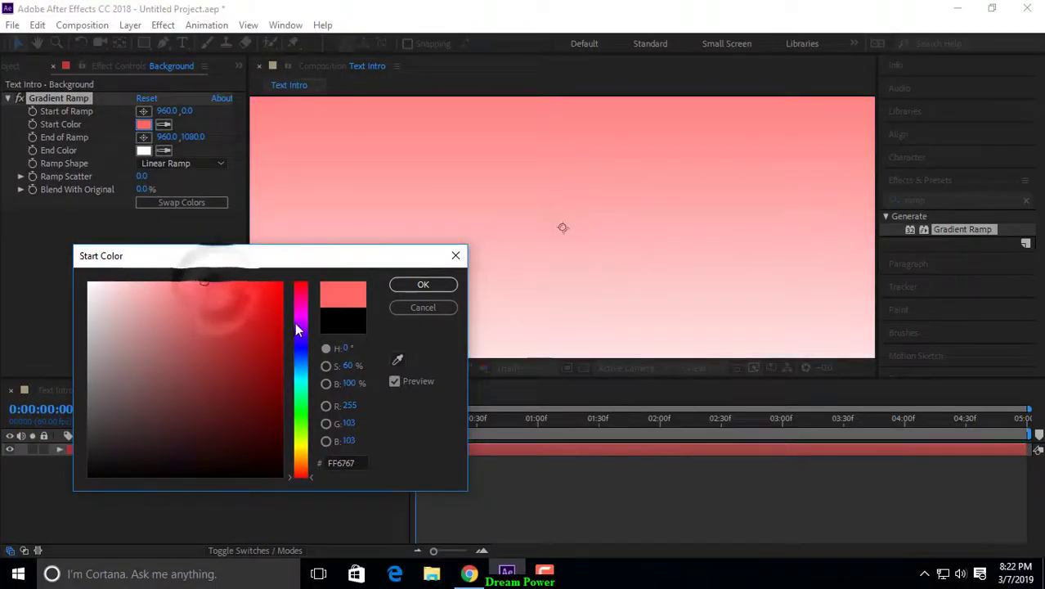
drag(300, 327, 300, 324)
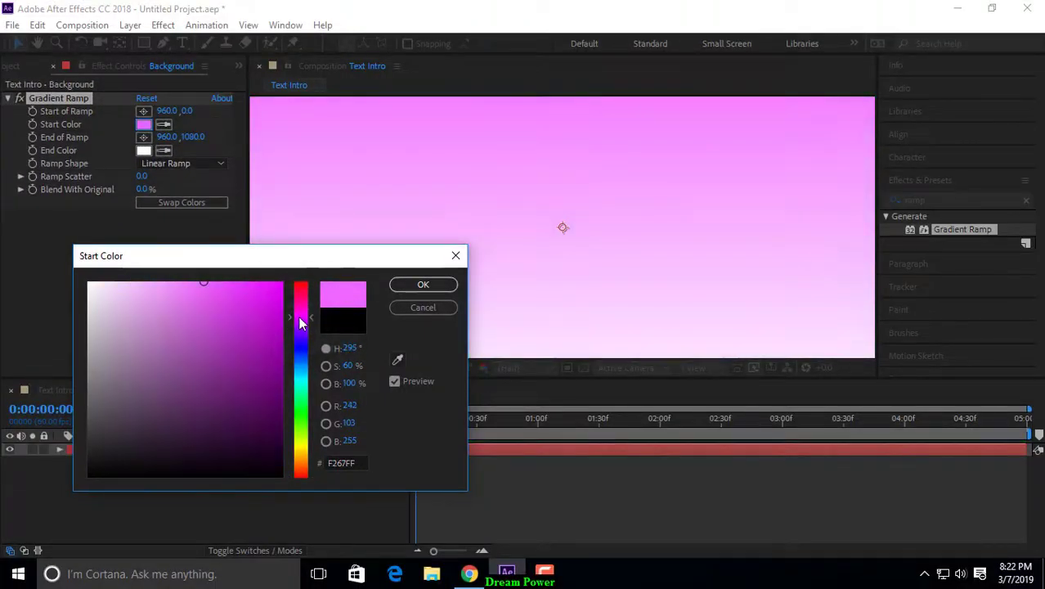
click(400, 284)
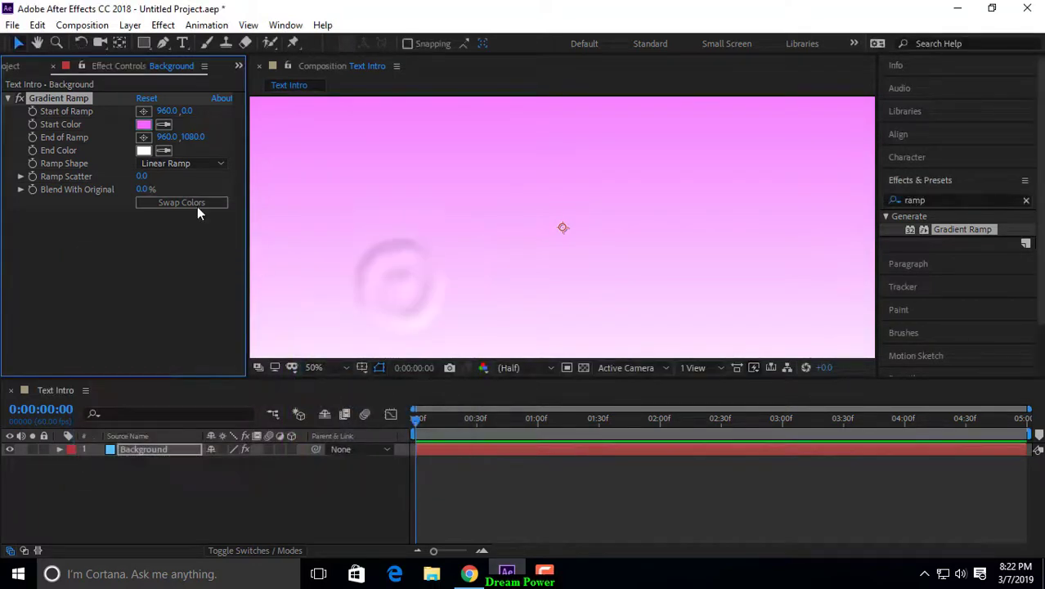
- Set the Gradient Ramp's end color to turquoise 3EDAD8
click(144, 152)
click(251, 318)
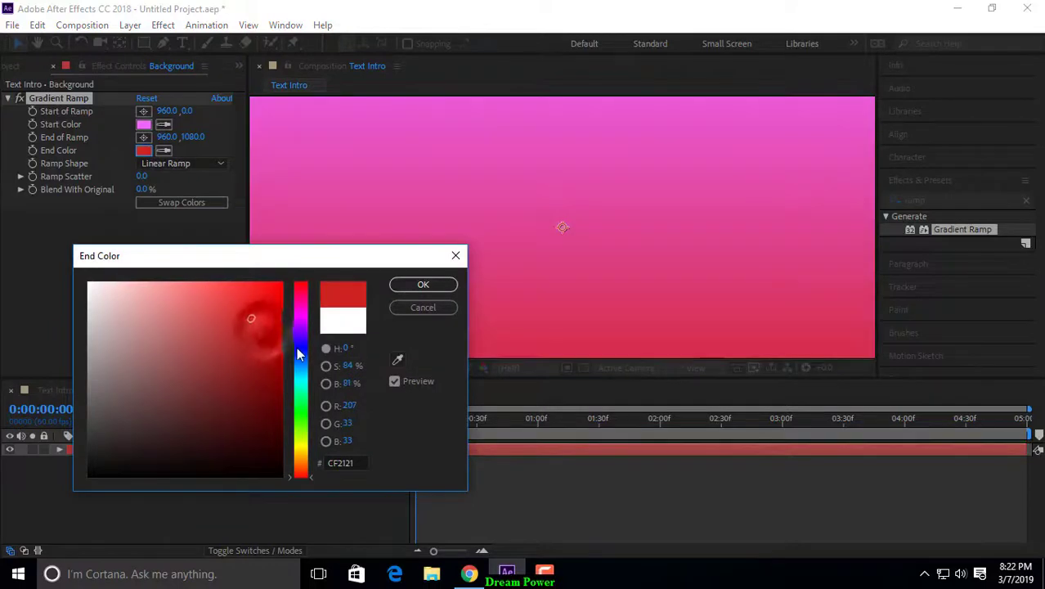
drag(297, 353, 301, 386)
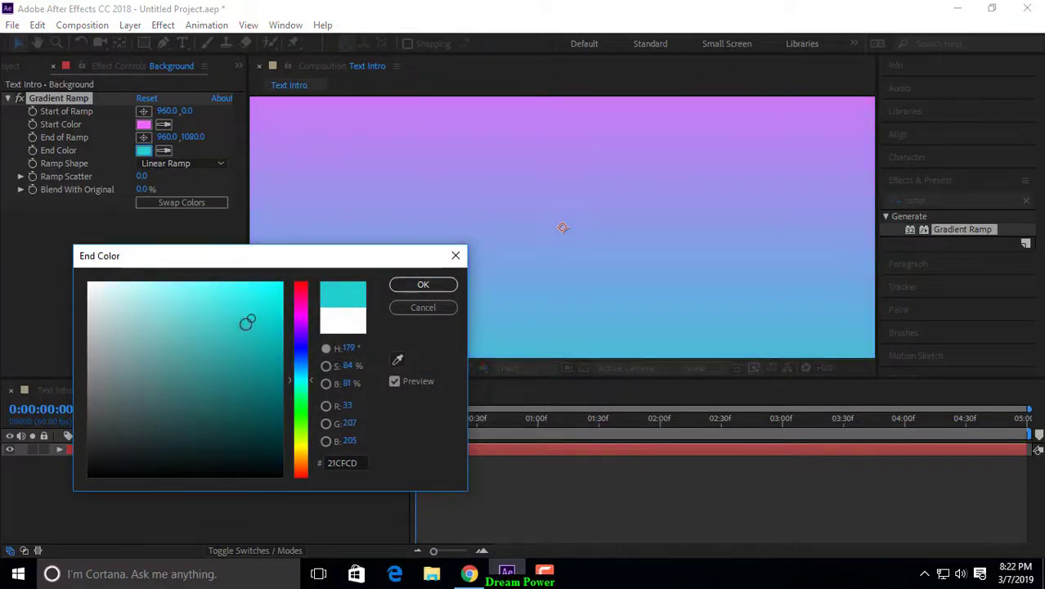
click(226, 304)
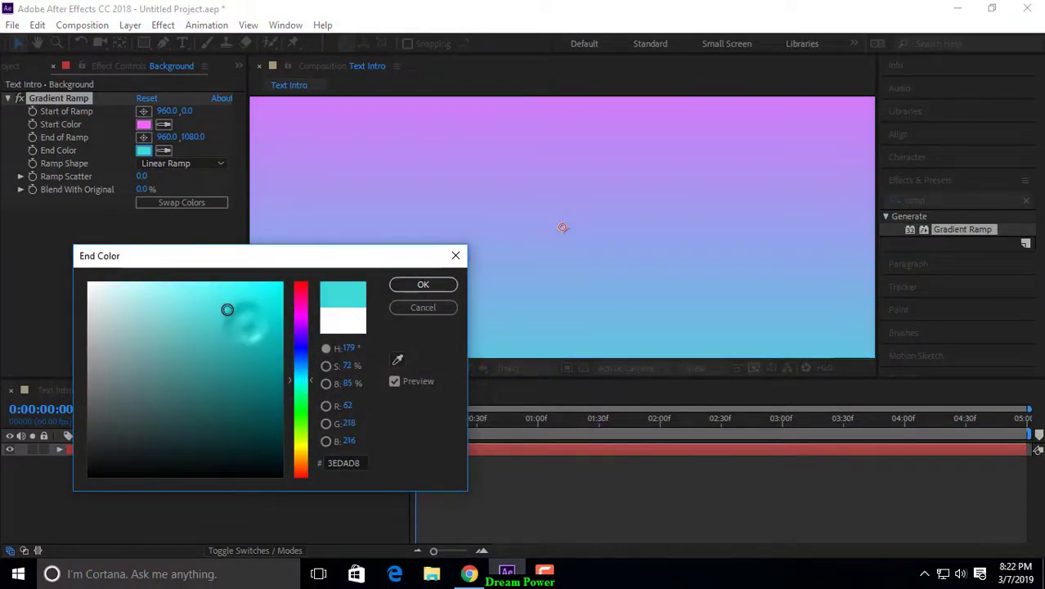
click(422, 286)
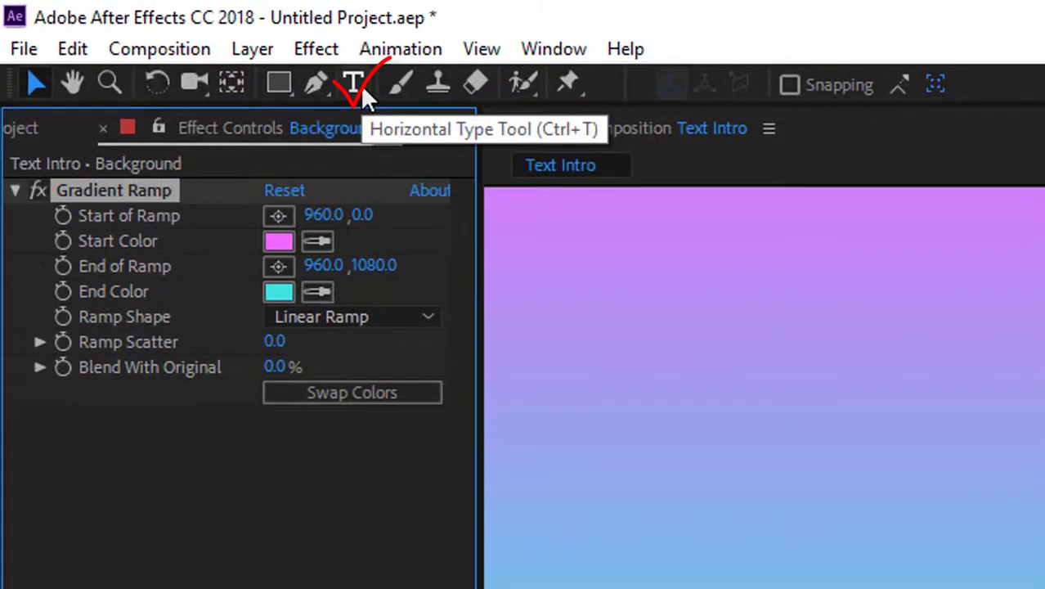
- Add a horizontal text layer reading YOUTUBE over the gradient background and finish editing it
click(361, 84)
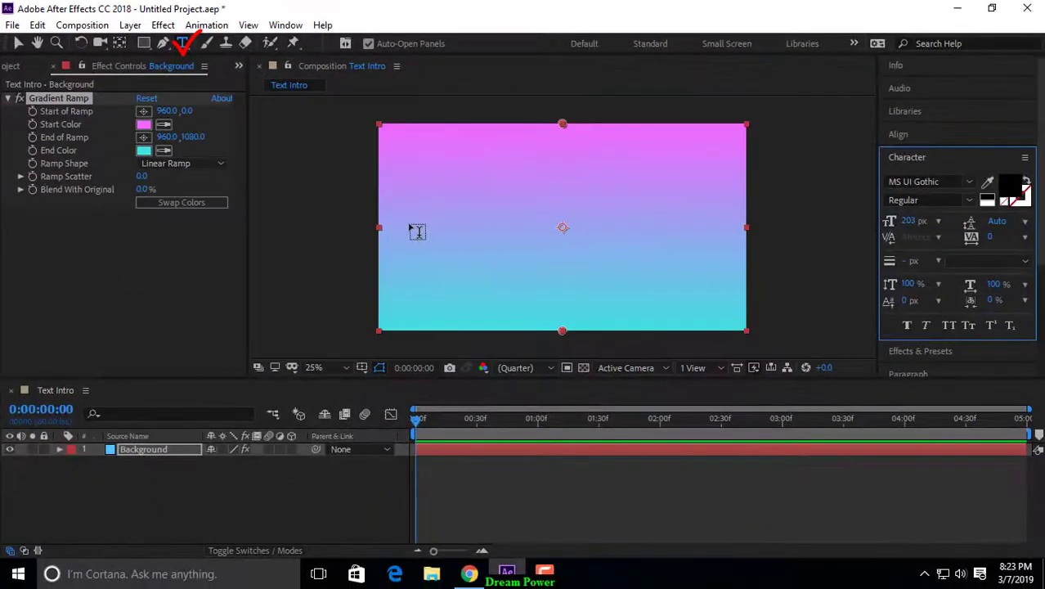
key(period)
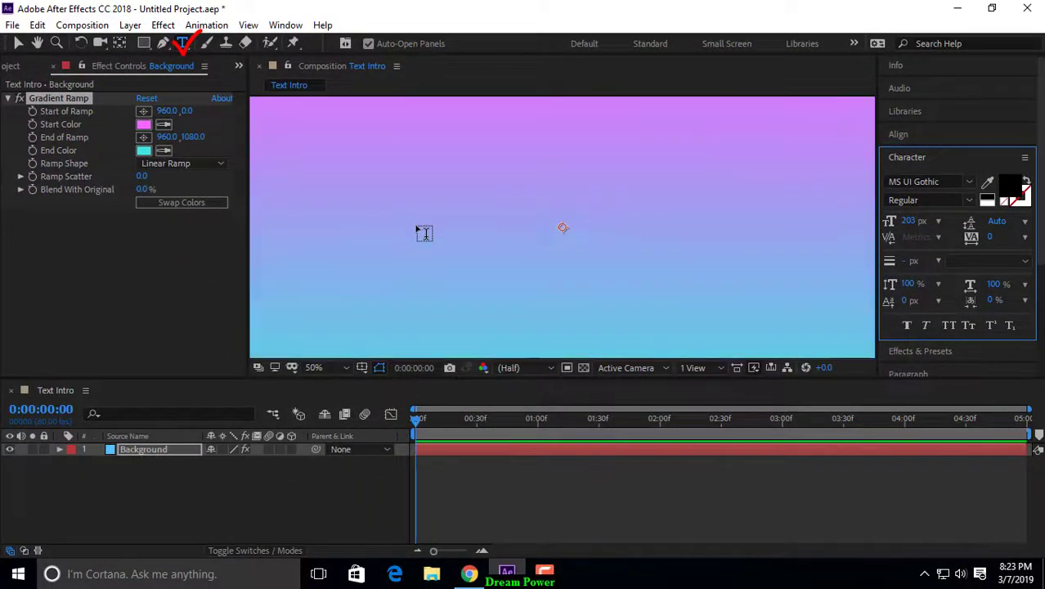
click(365, 225)
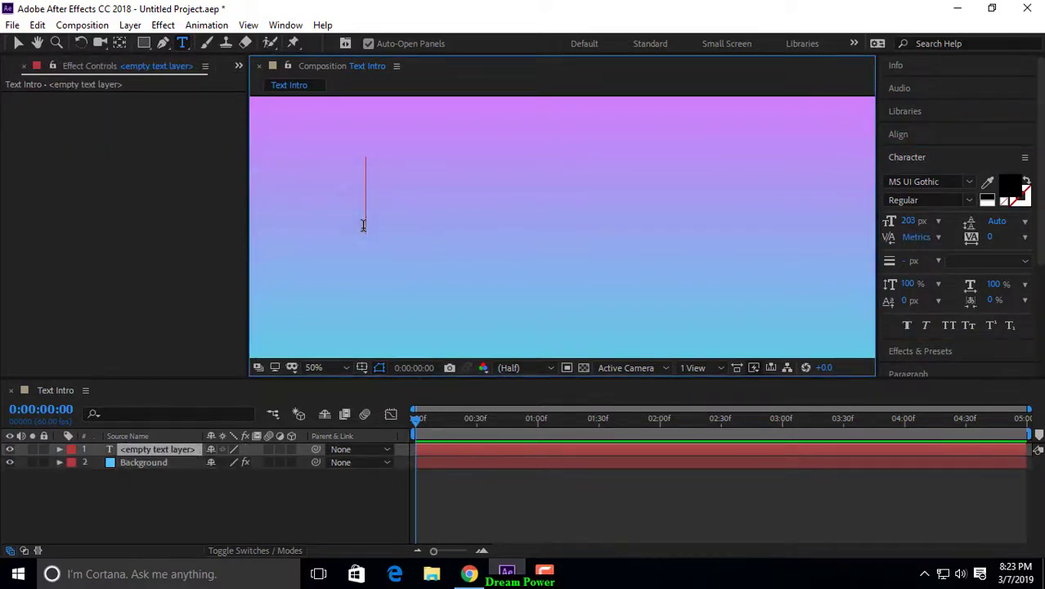
text(YOUTU)
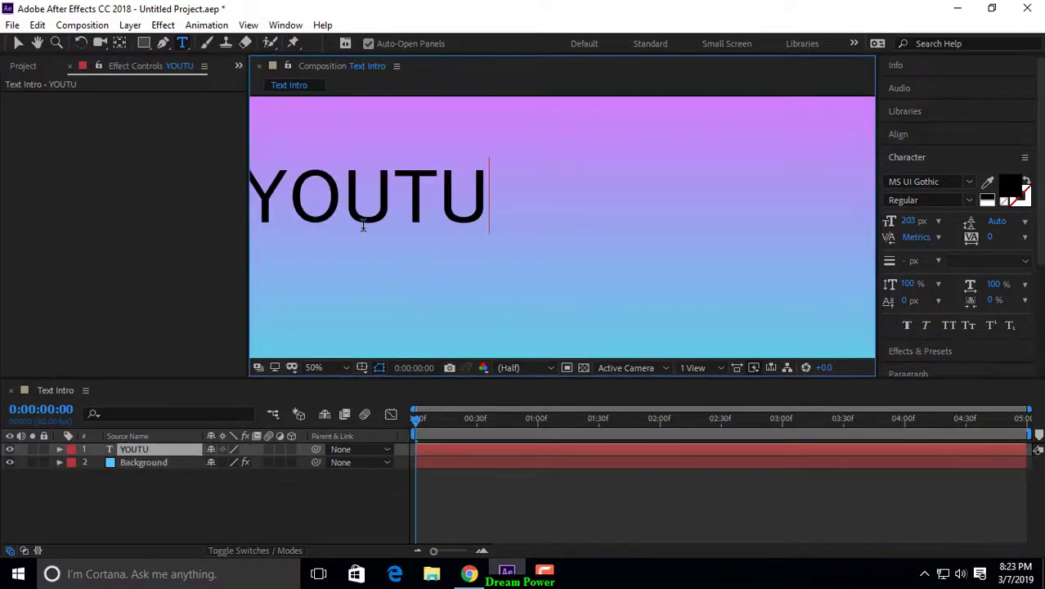
text(BE)
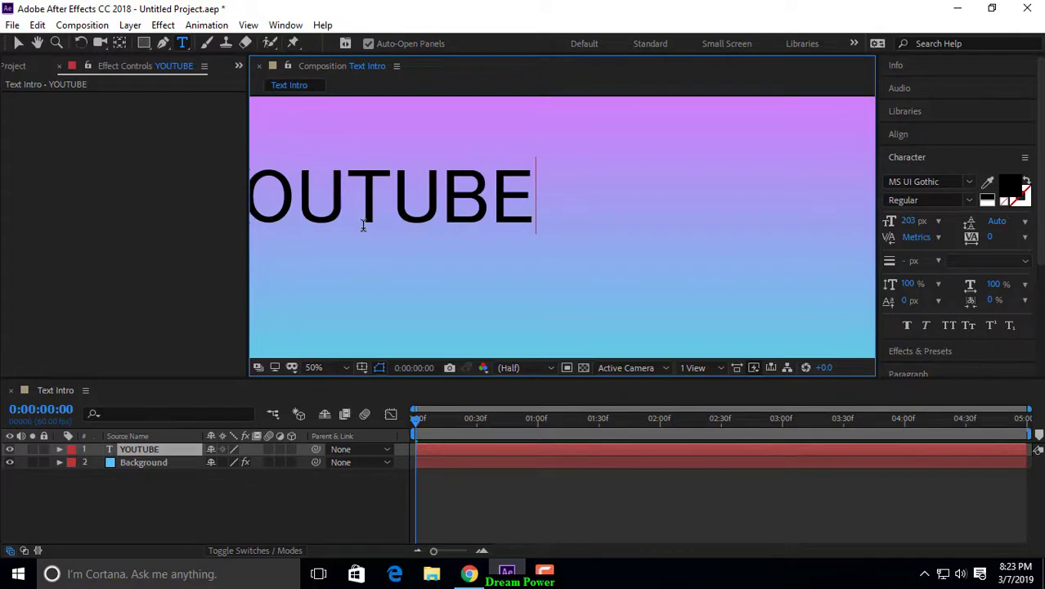
click(19, 43)
double_click(444, 210)
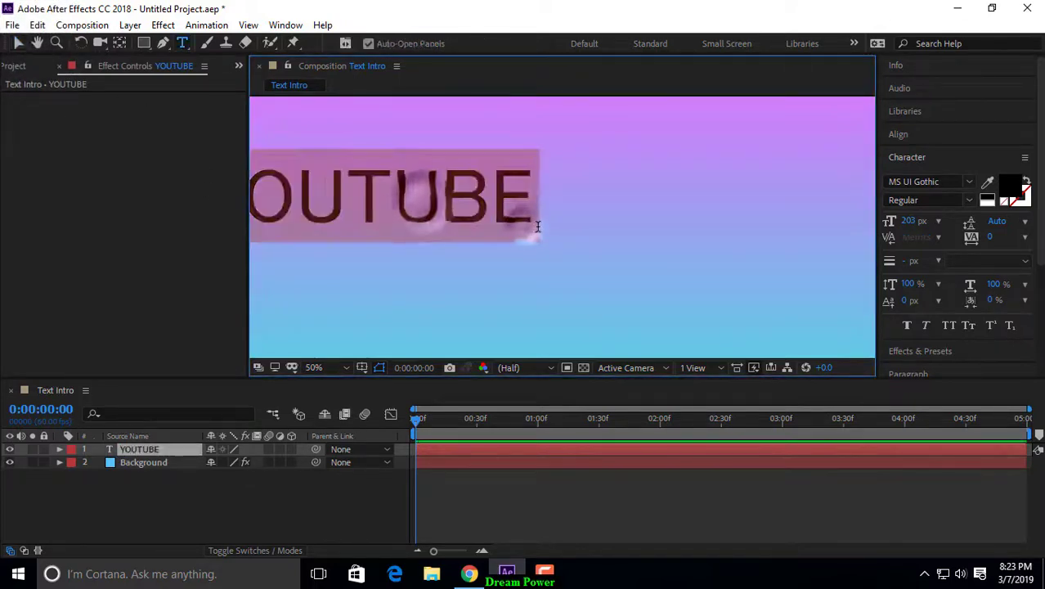
click(19, 44)
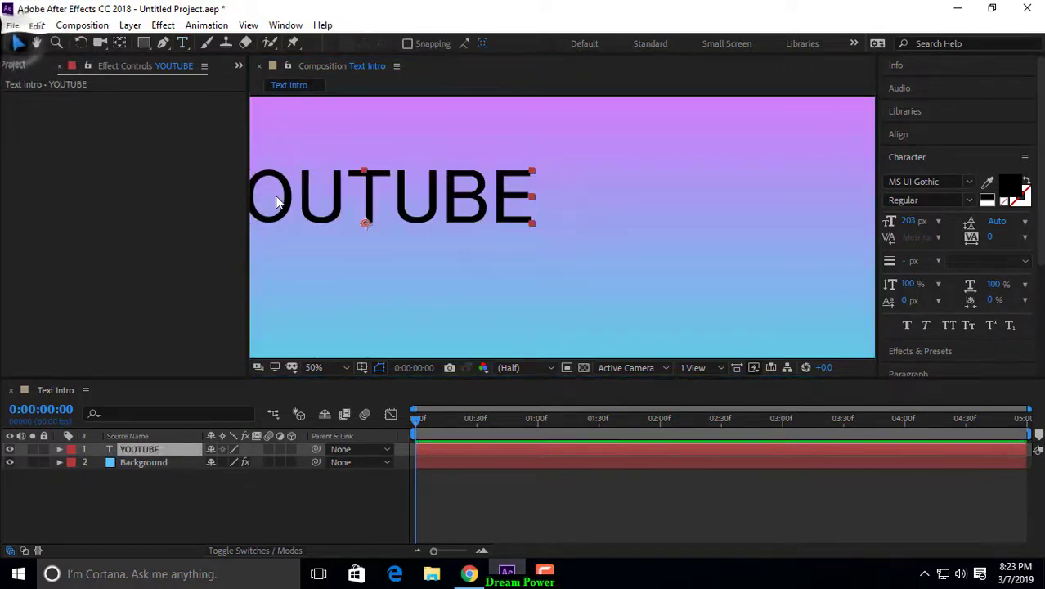
- Move the YOUTUBE text to the middle of the frame and align its center horizontally to the composition
drag(338, 198, 536, 240)
scroll(534, 221, down, 2)
scroll(537, 225, up, 2)
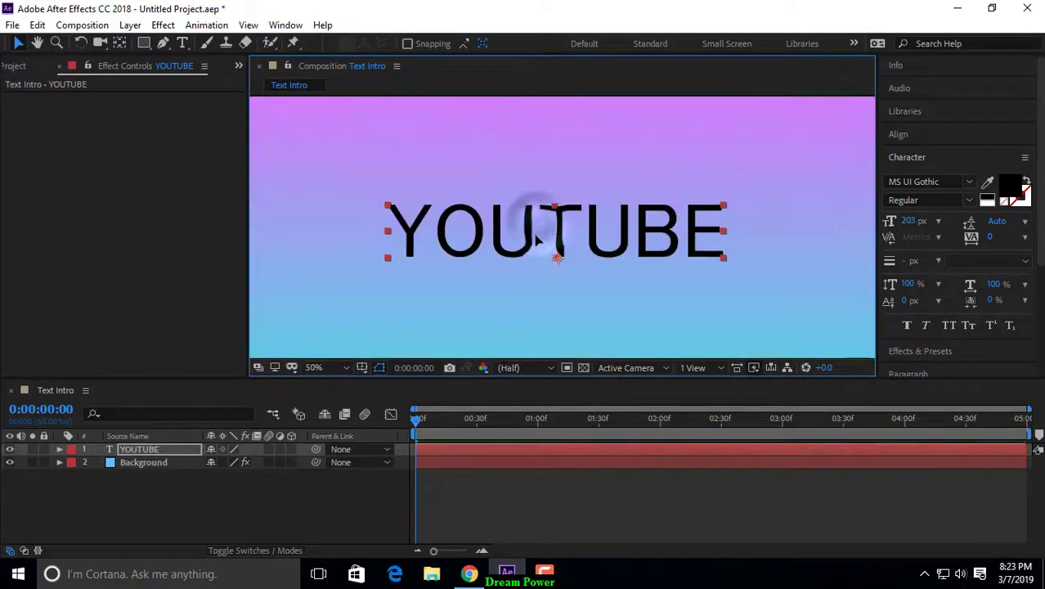
click(911, 133)
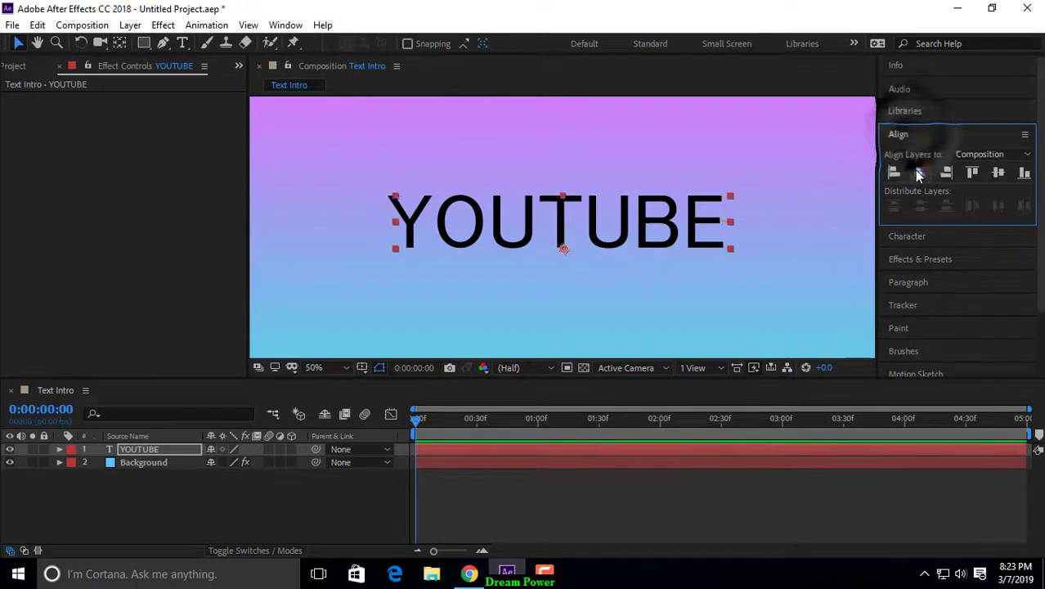
click(920, 172)
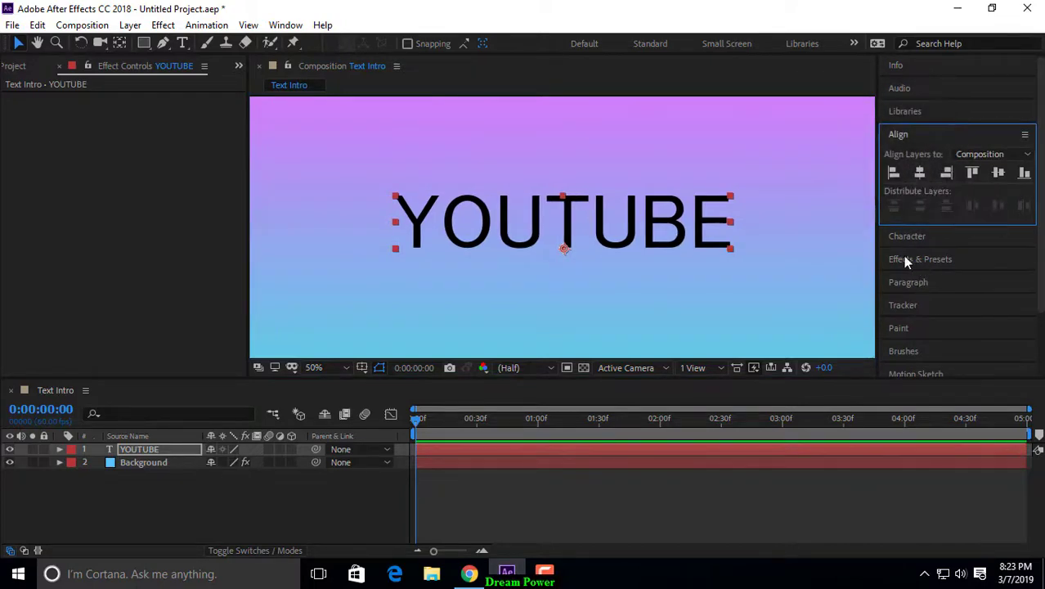
- Switch the YOUTUBE text's paragraph alignment to left and back to centered
click(909, 235)
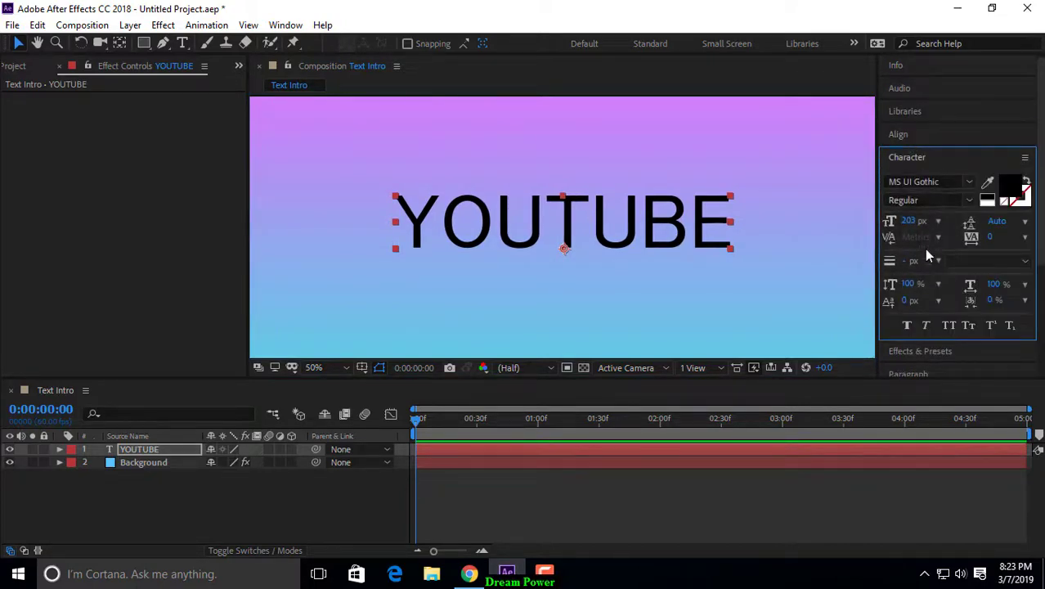
scroll(916, 300, down, 3)
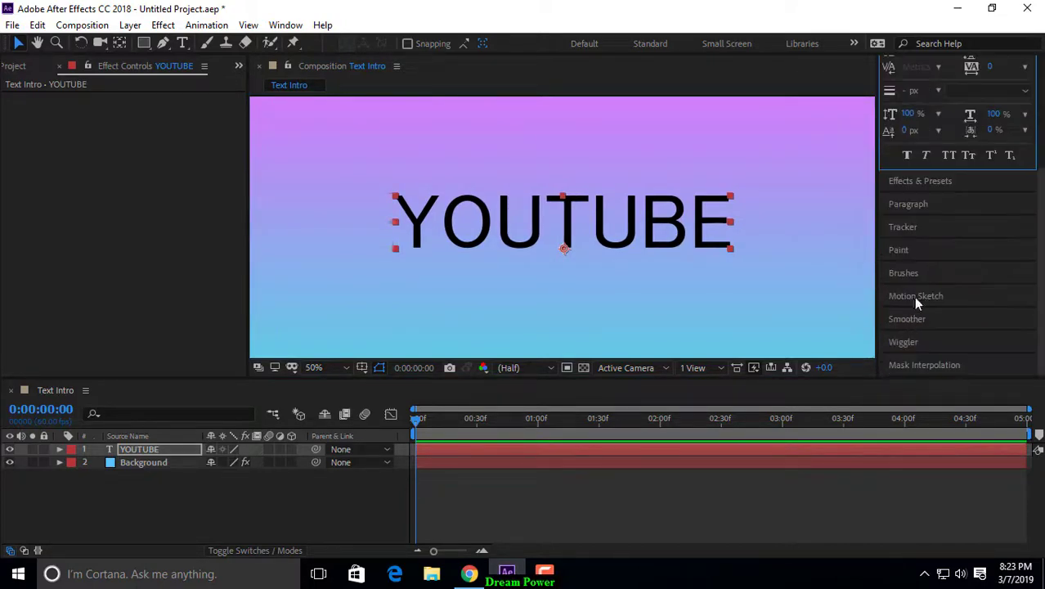
click(910, 204)
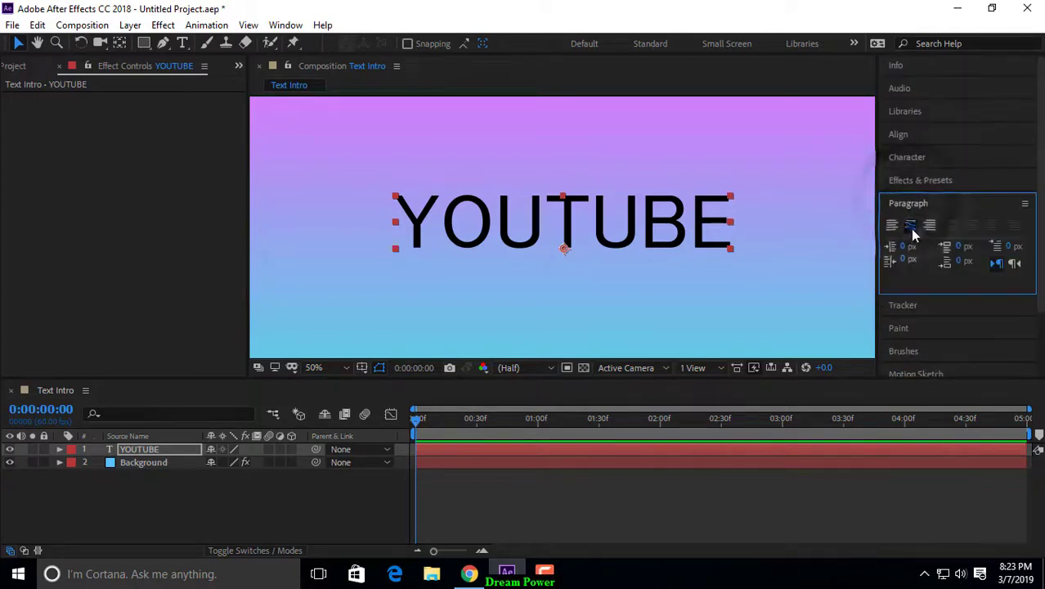
click(893, 227)
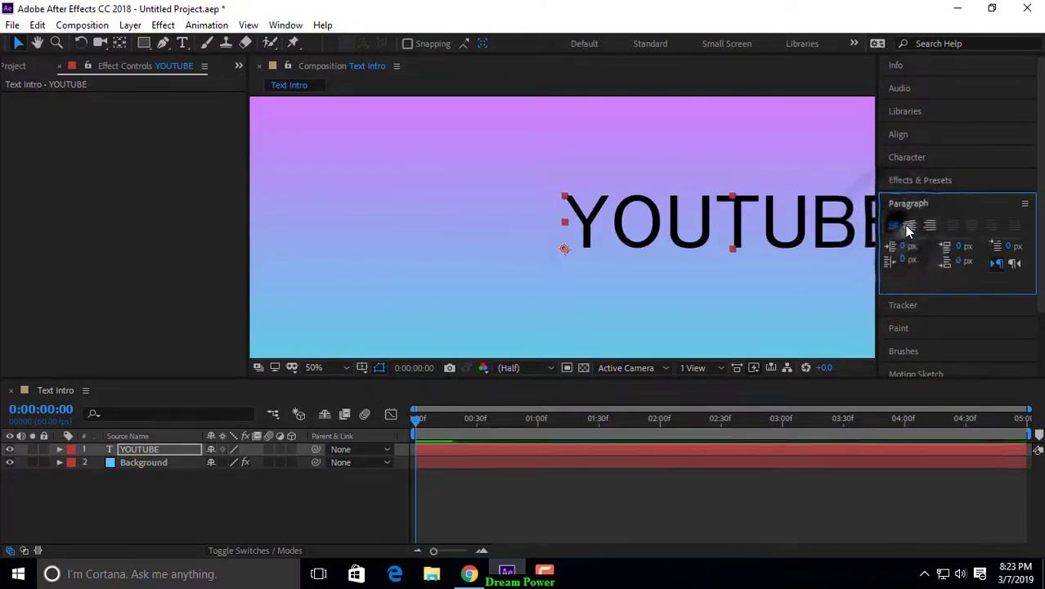
click(907, 231)
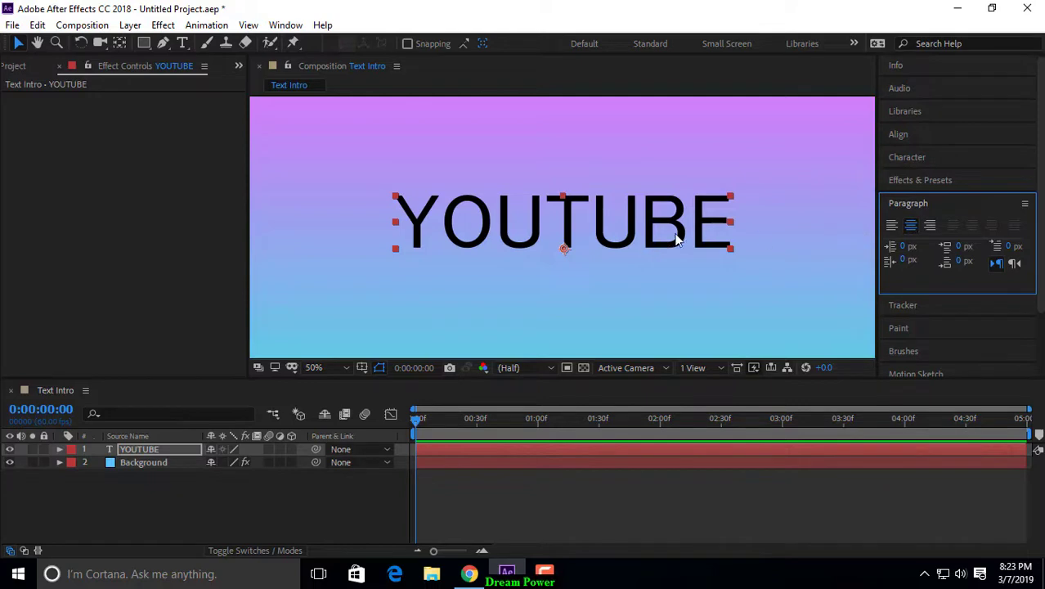
- Add a Position text animator to the YOUTUBE layer
click(175, 450)
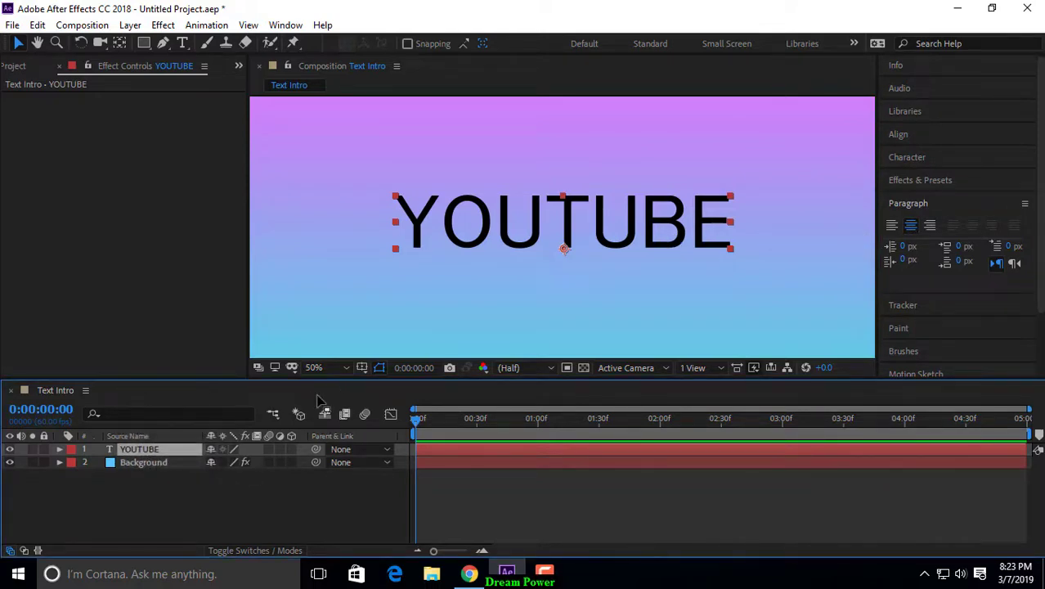
click(58, 449)
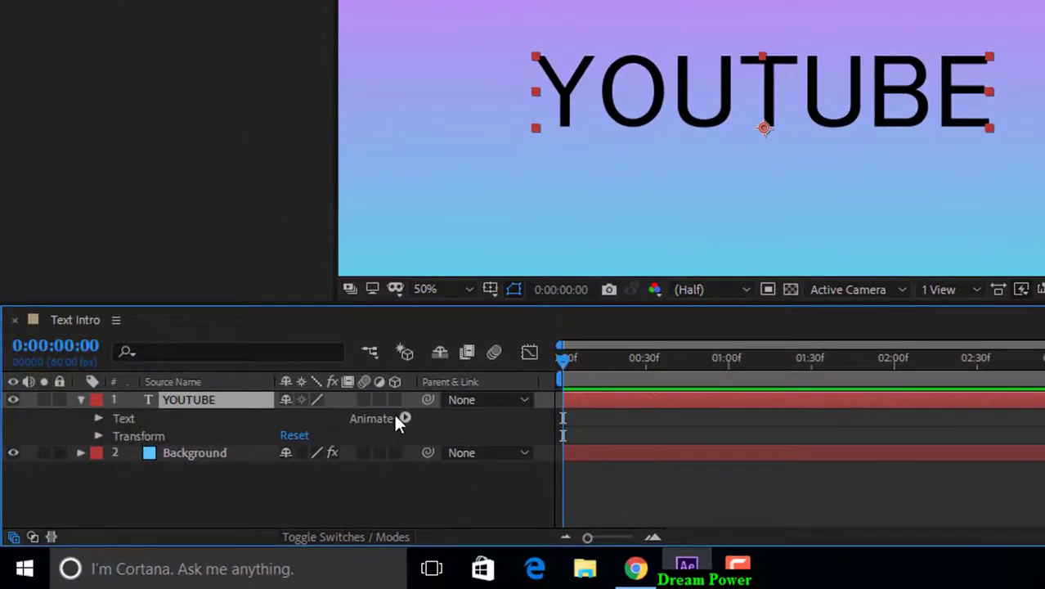
click(404, 418)
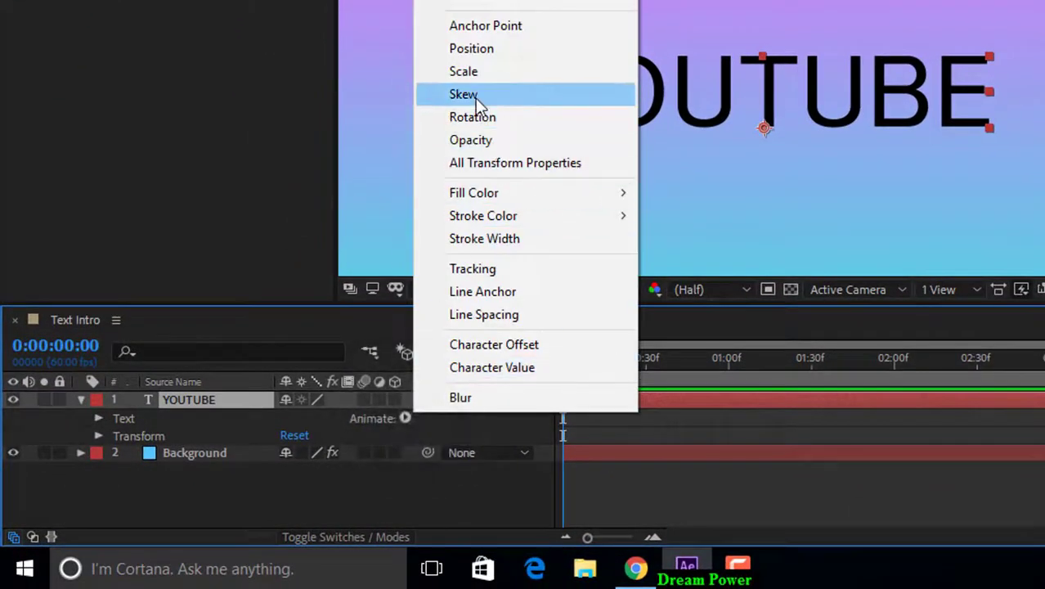
click(491, 50)
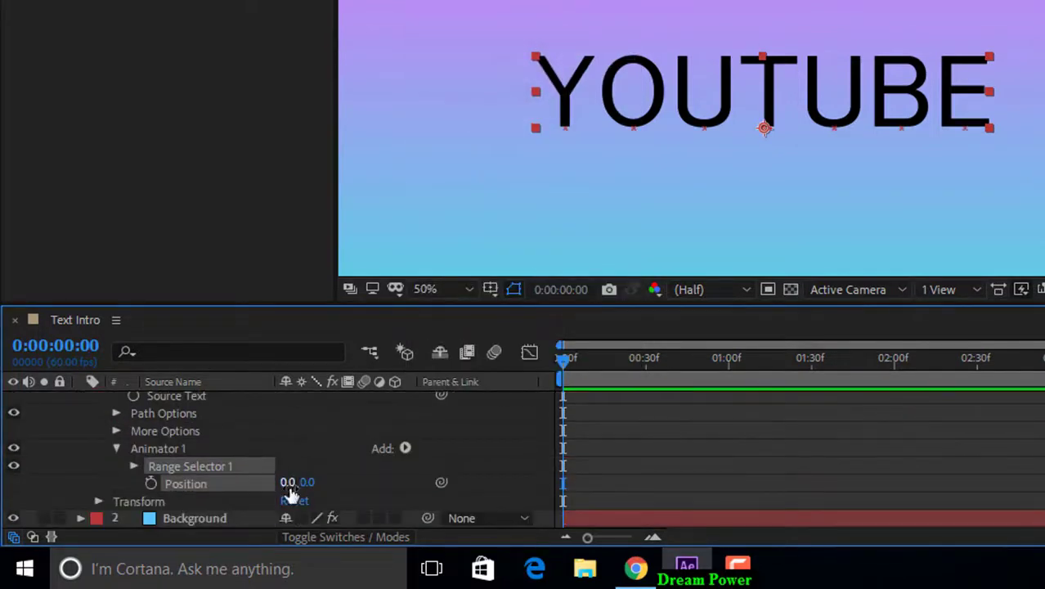
- Set the text animator's Position to 0, 230 so the letters sit lower in the frame
drag(288, 484, 339, 515)
key(ctrl+z)
click(305, 482)
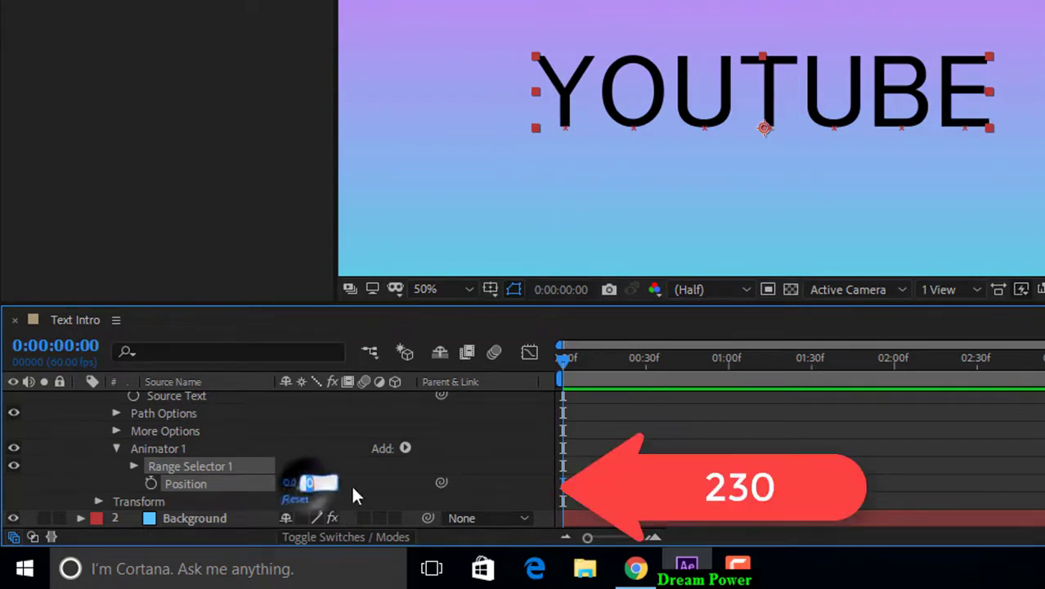
text(230)
key(Return)
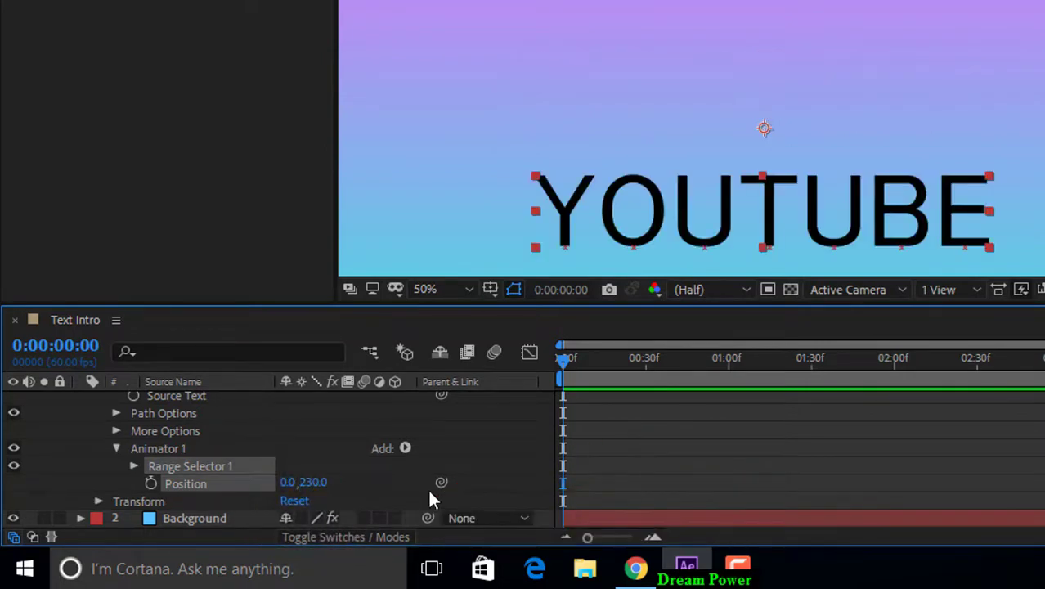
- Keyframe the Start value of Range Selector 1 from 0% at 0:00:00:00 to 100% at 0:00:02:00
click(133, 467)
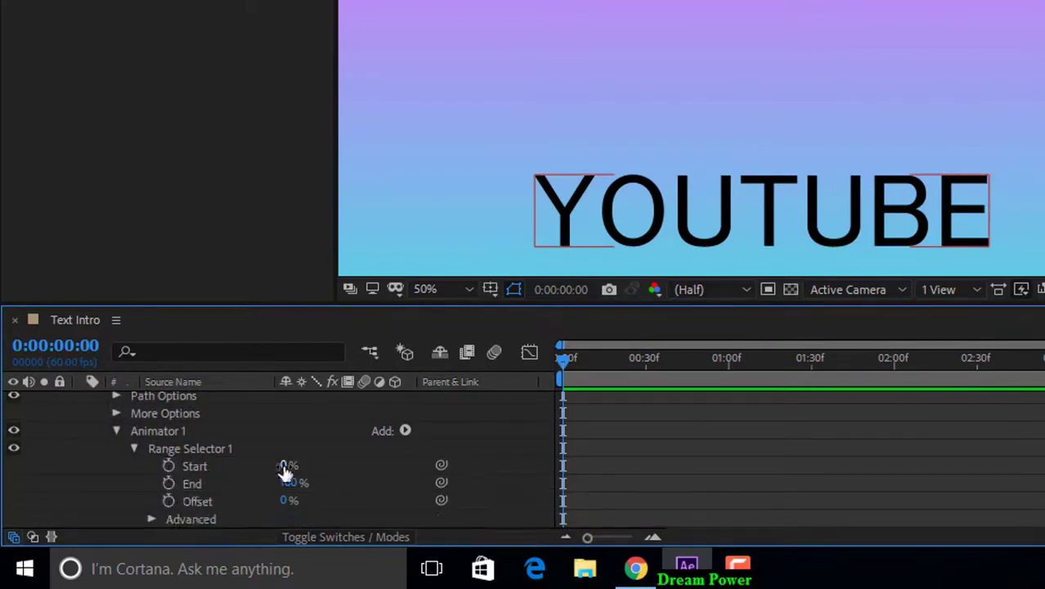
click(168, 465)
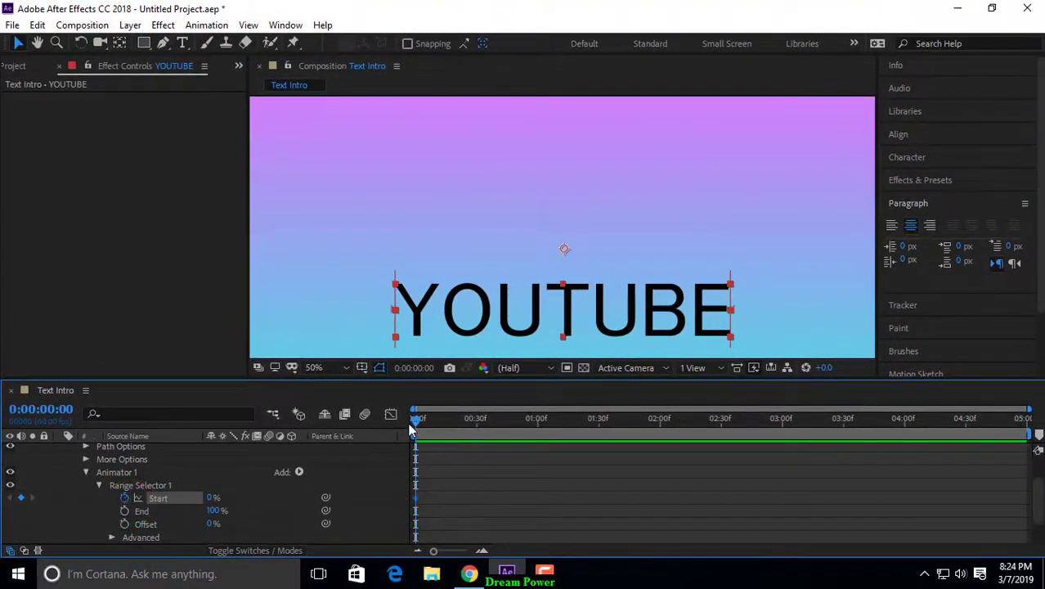
drag(479, 422, 661, 423)
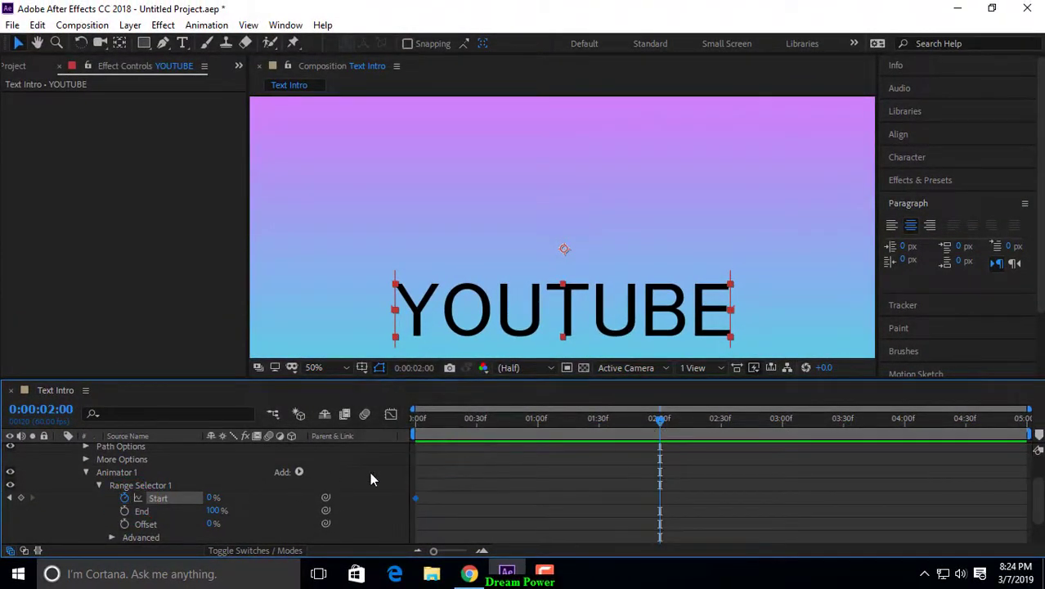
click(214, 500)
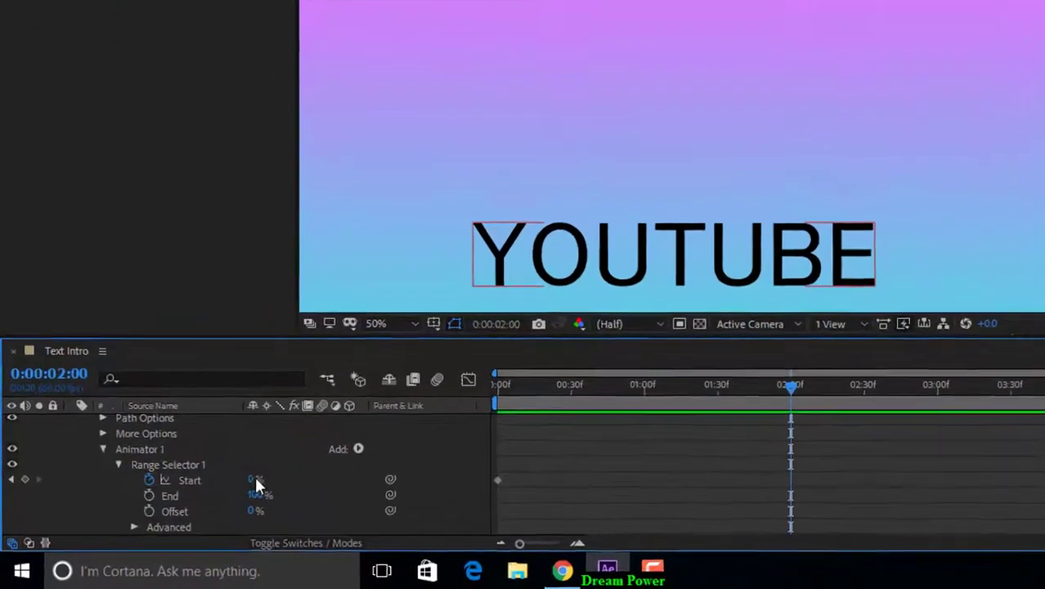
click(212, 498)
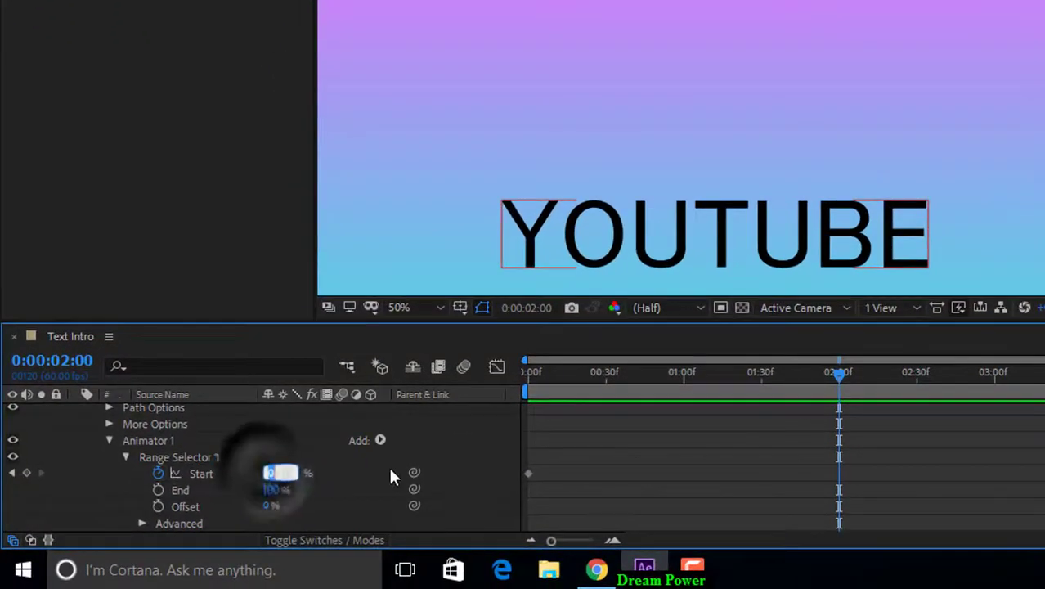
text(100)
key(Return)
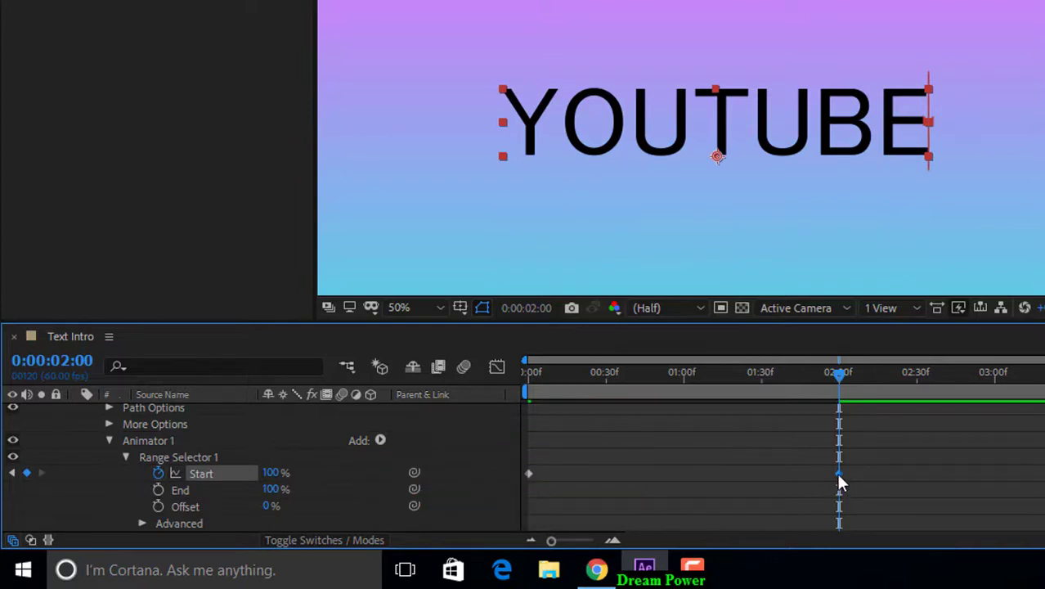
- Apply Easy Ease to both Start keyframes of the range selector
drag(865, 456, 532, 479)
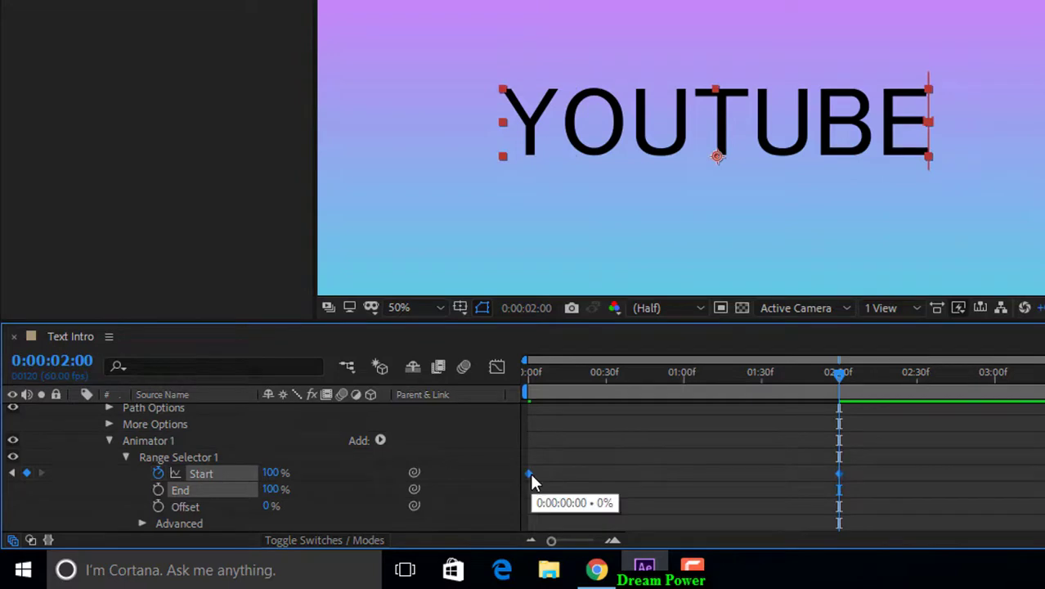
right_click(530, 473)
mouse_move(571, 466)
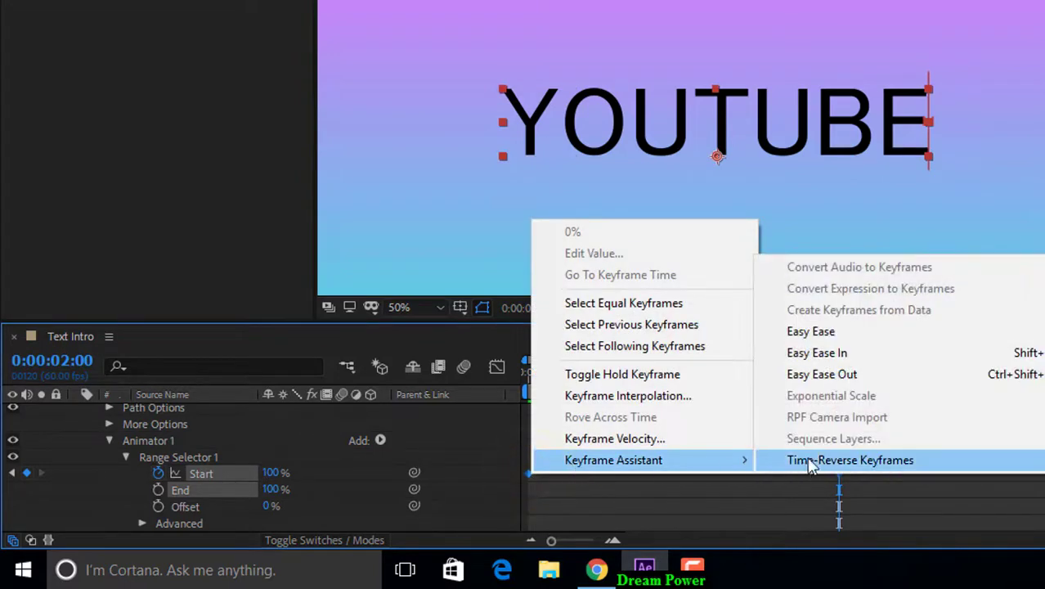
click(851, 332)
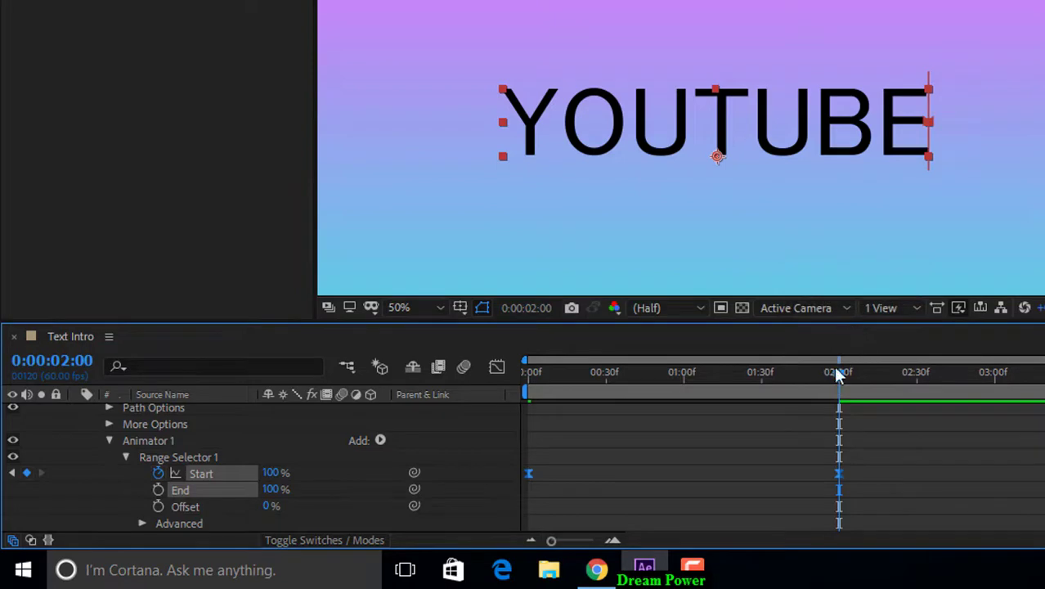
- Shape the Start speed graph into a steep central peak by pulling both keyframe handles inward, and close the Graph Editor
click(498, 367)
right_click(676, 469)
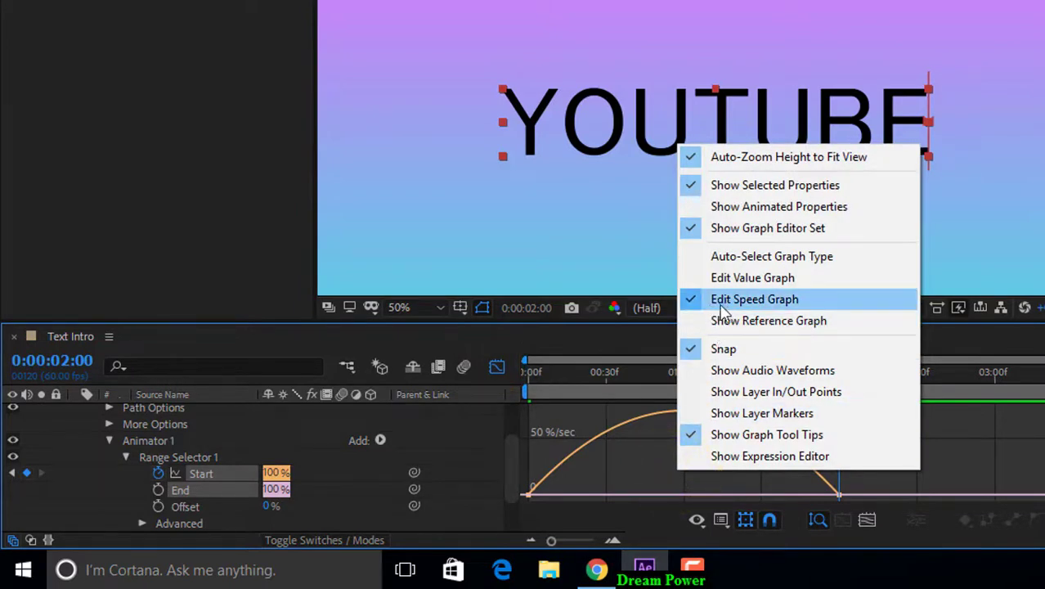
click(754, 304)
right_click(684, 428)
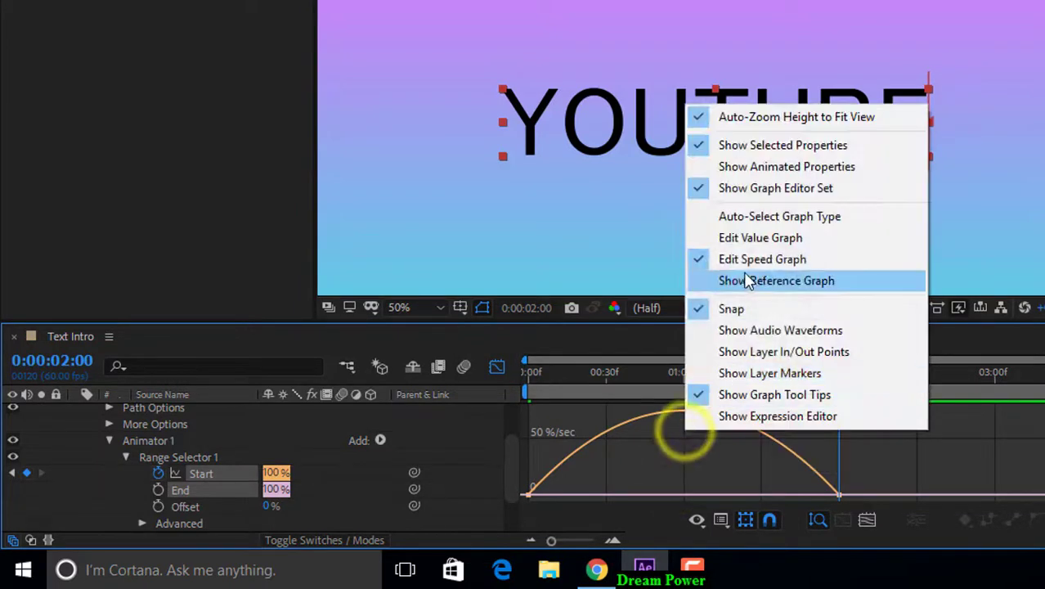
click(640, 447)
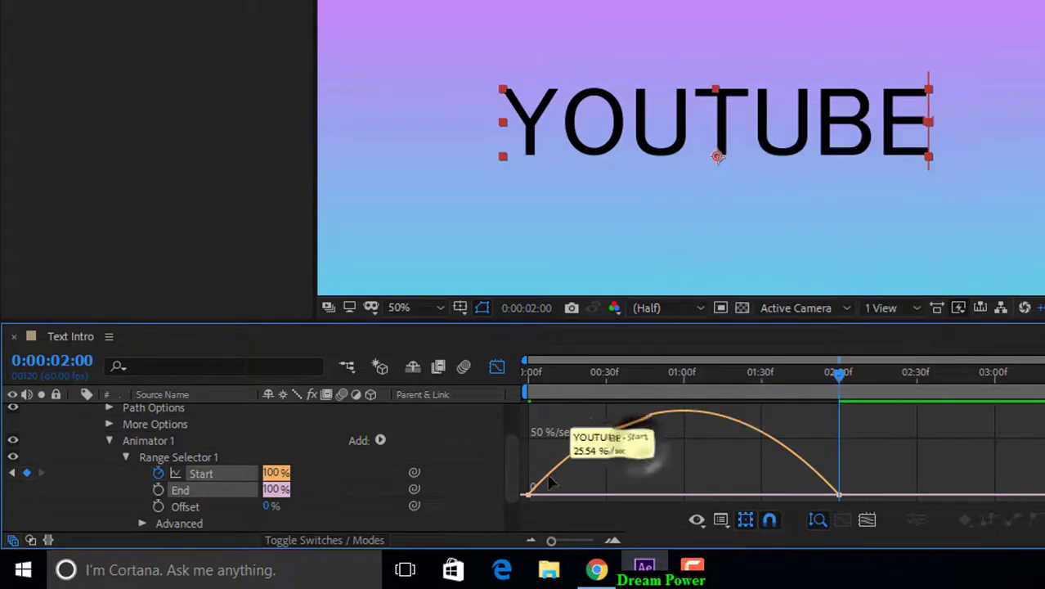
drag(558, 480, 629, 495)
drag(785, 497, 746, 495)
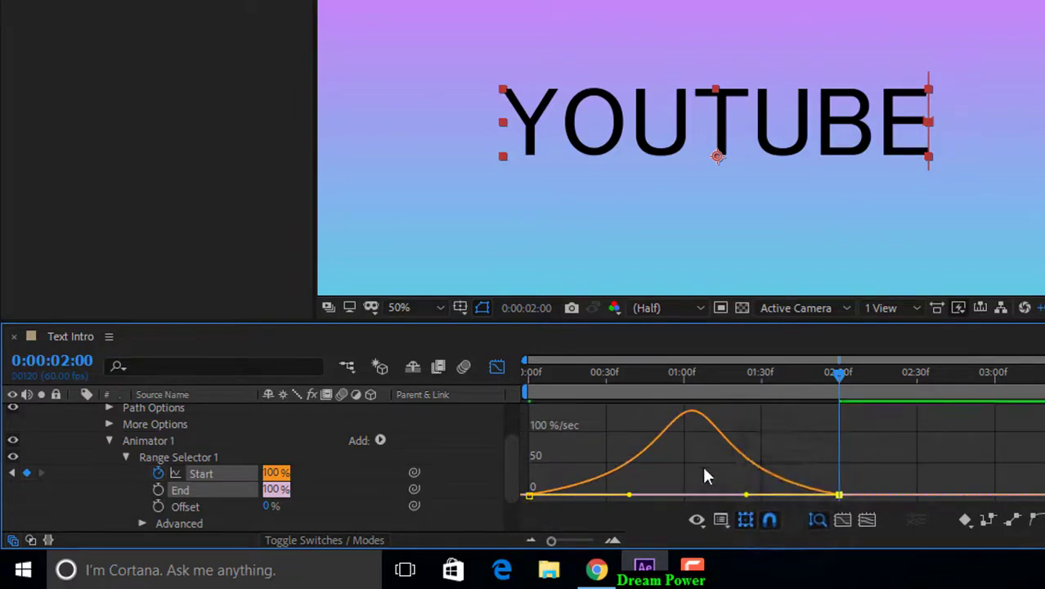
click(496, 367)
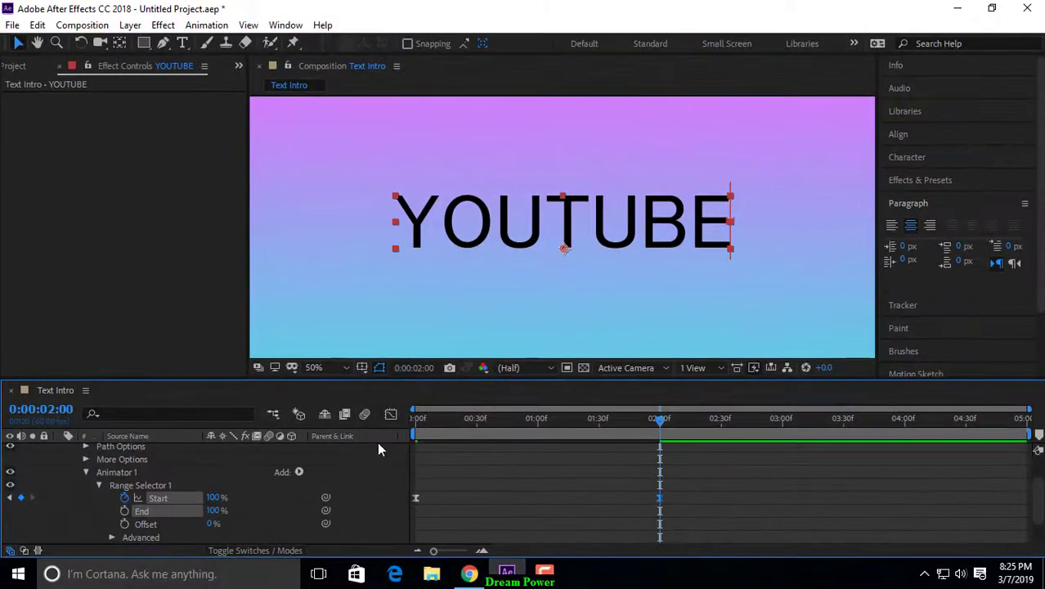
- Move the time to 0:00:00:18, collapse the YOUTUBE layer's properties and turn on the layer's motion blur switch
drag(661, 428, 451, 467)
scroll(97, 476, up, 2)
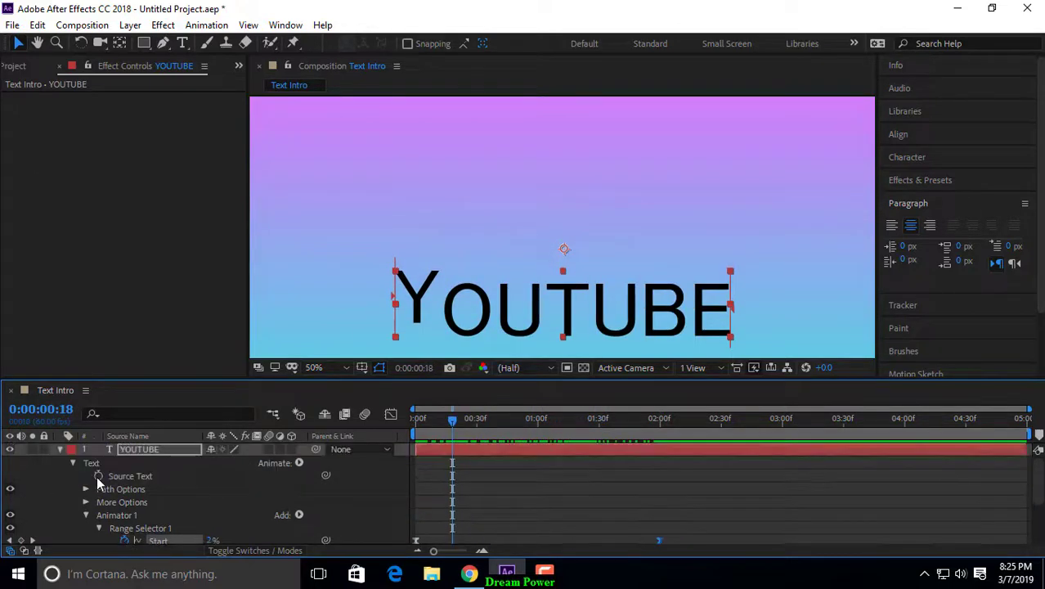
click(58, 449)
click(165, 450)
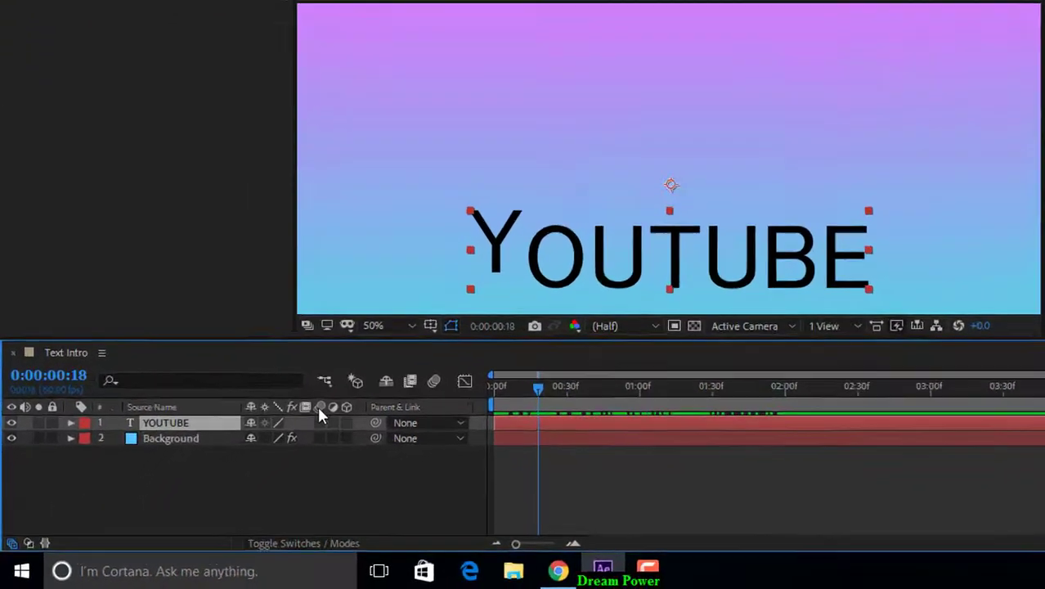
click(319, 423)
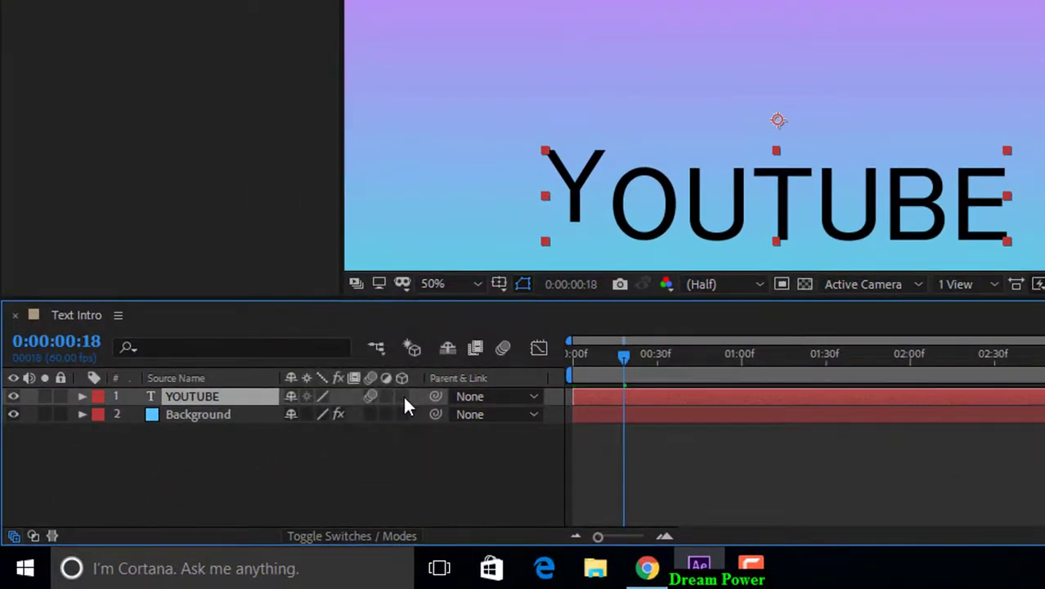
- Enable motion blur for the whole composition and scrub to 0:00:00:41 to check the blurred letters
click(357, 534)
click(357, 533)
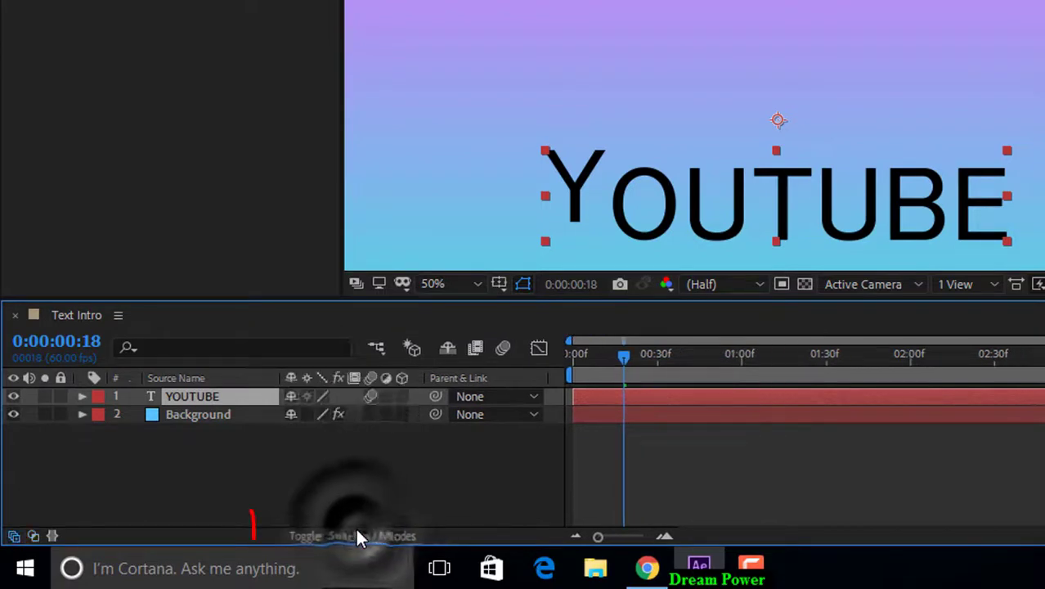
click(357, 533)
click(357, 534)
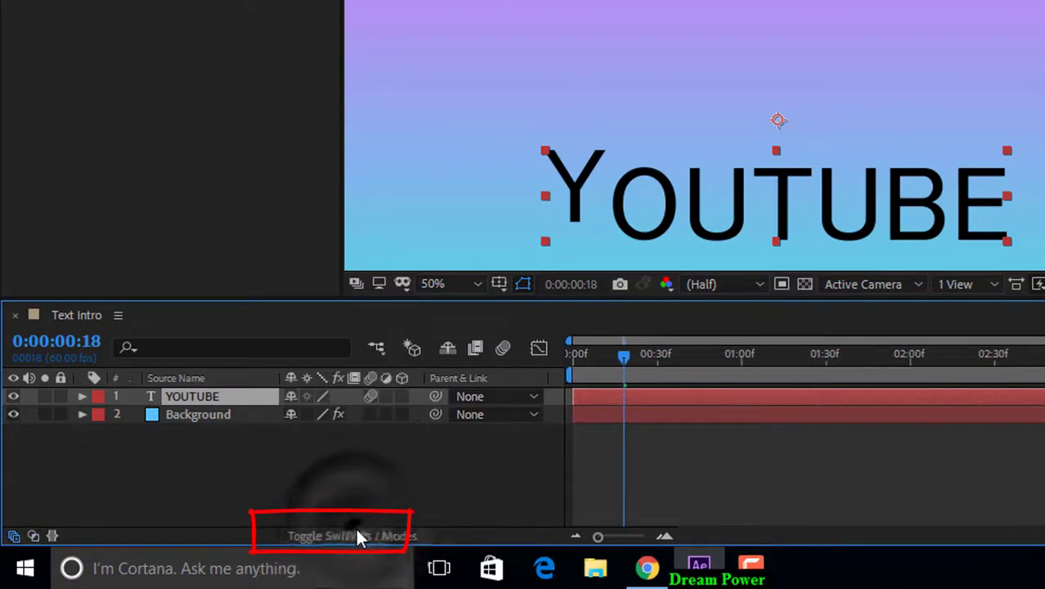
click(374, 401)
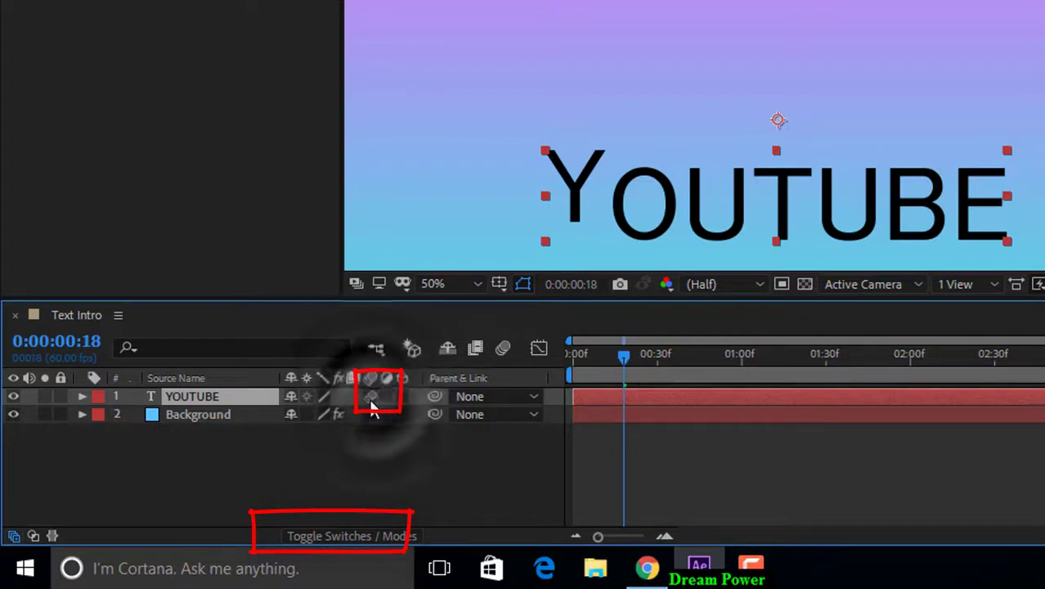
click(503, 351)
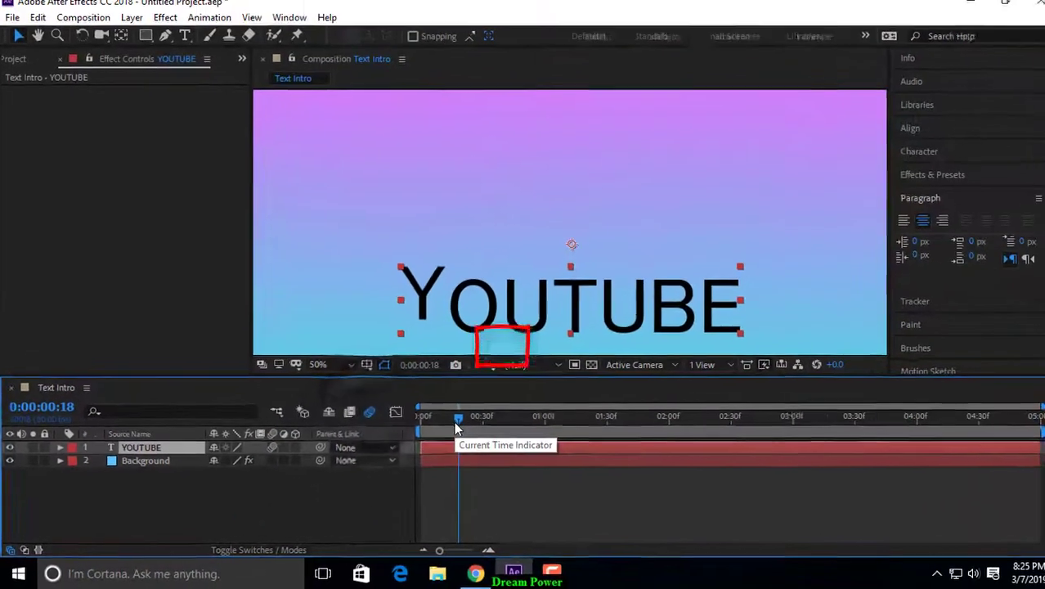
drag(455, 420, 499, 464)
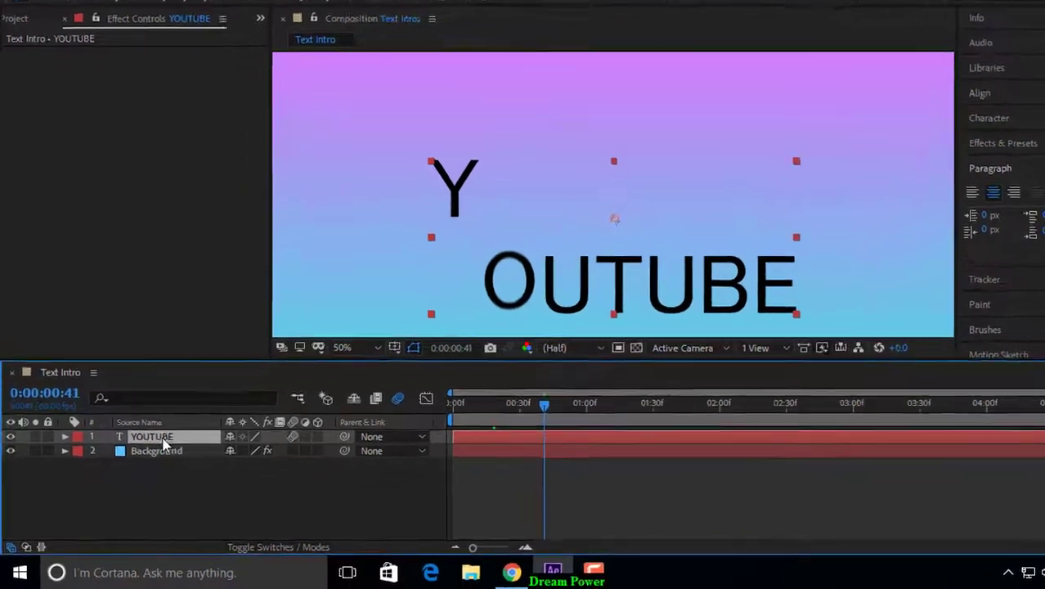
- Reveal the YOUTUBE layer's Position and set a Position keyframe at 0:00:02:00
key(p)
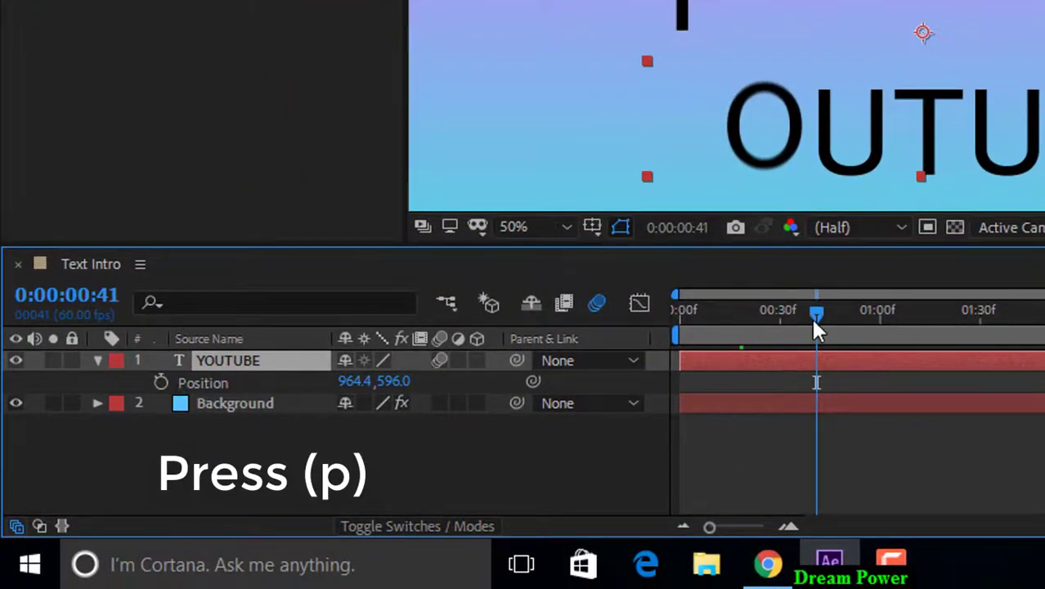
drag(816, 324, 900, 348)
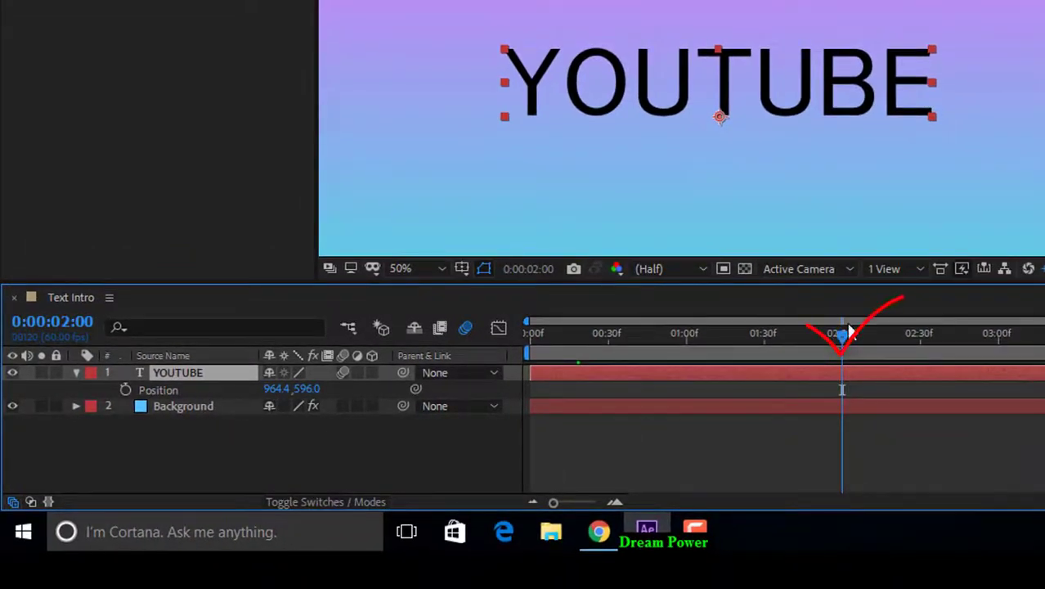
click(124, 390)
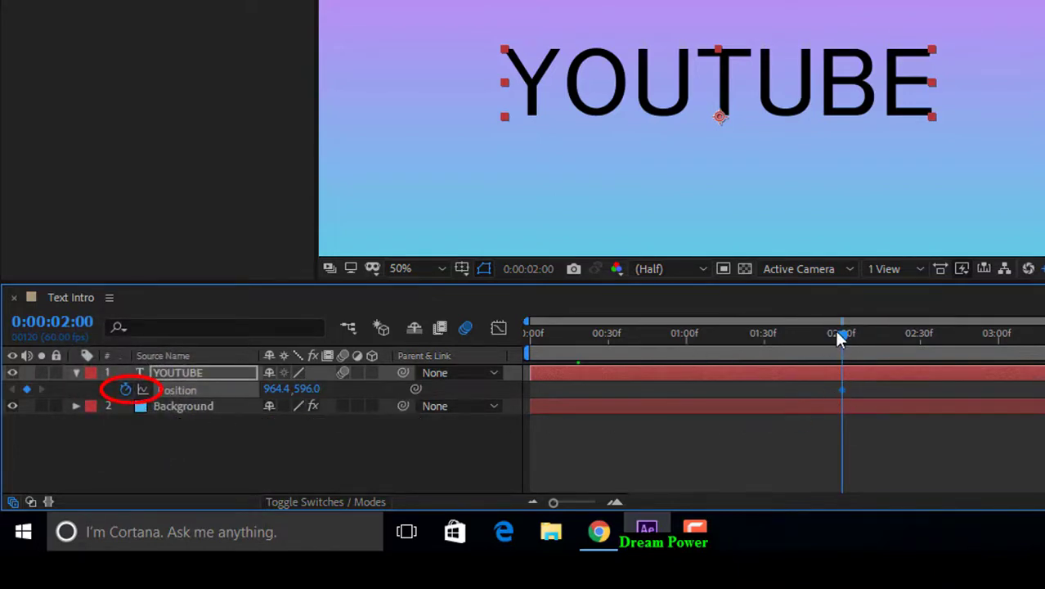
- At 0:00:00:00, set the YOUTUBE layer's horizontal Position to 1370 for the starting keyframe
drag(838, 331, 516, 343)
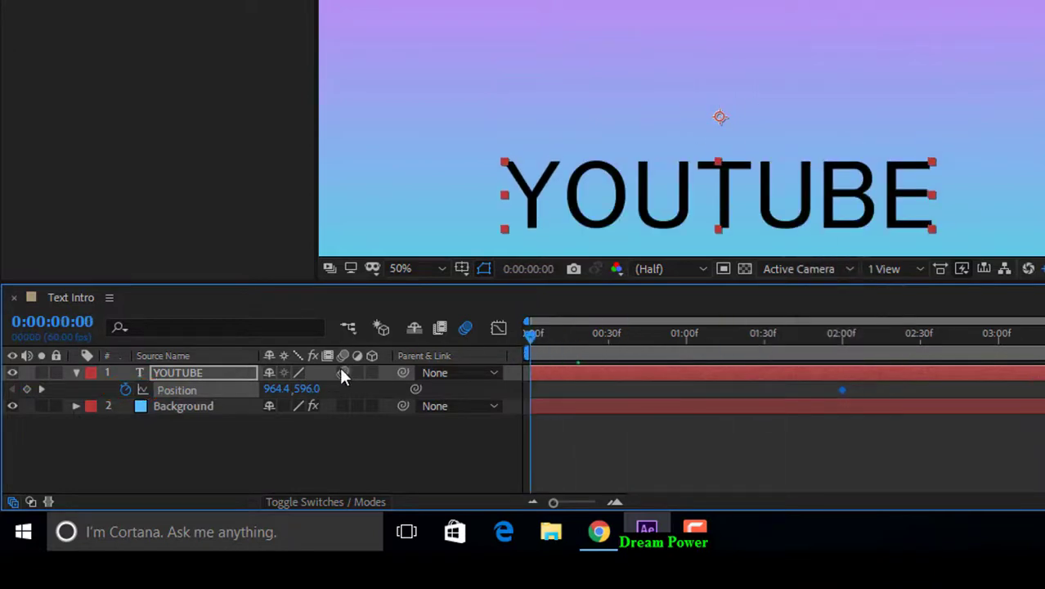
click(278, 390)
click(368, 391)
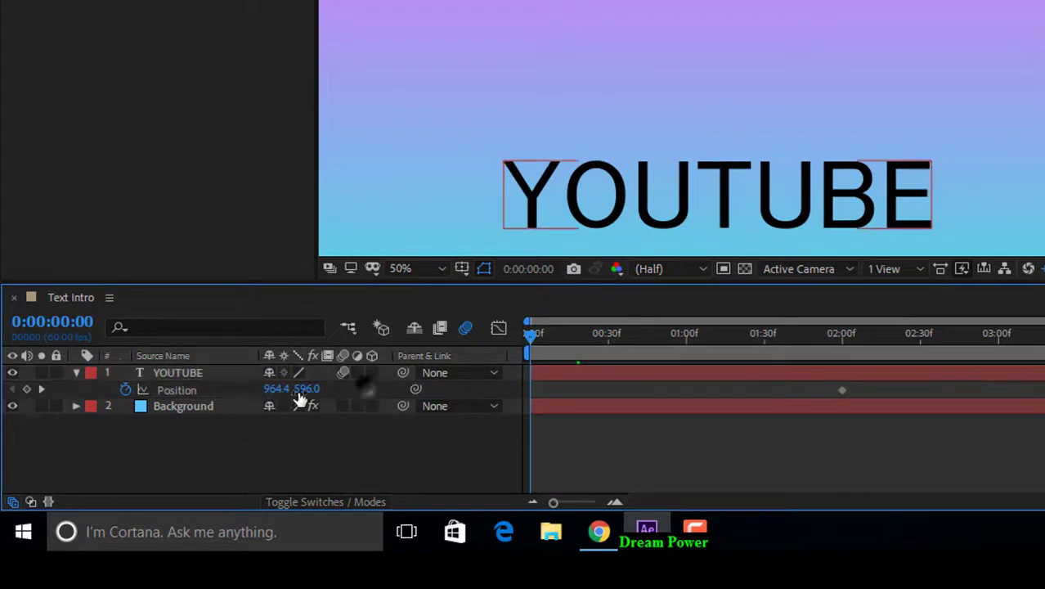
drag(279, 389, 691, 385)
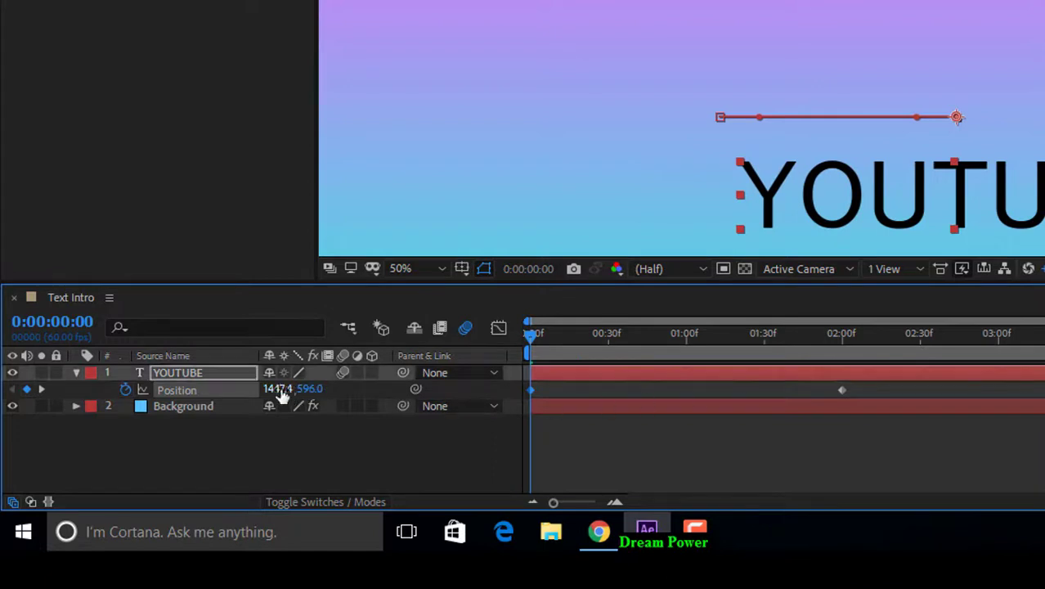
drag(279, 389, 182, 391)
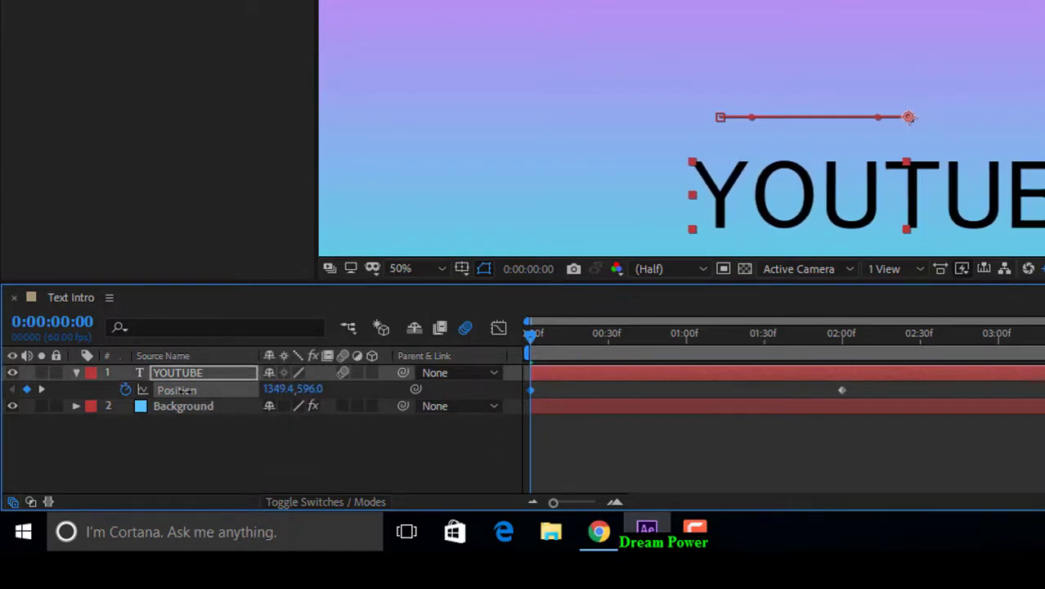
click(280, 389)
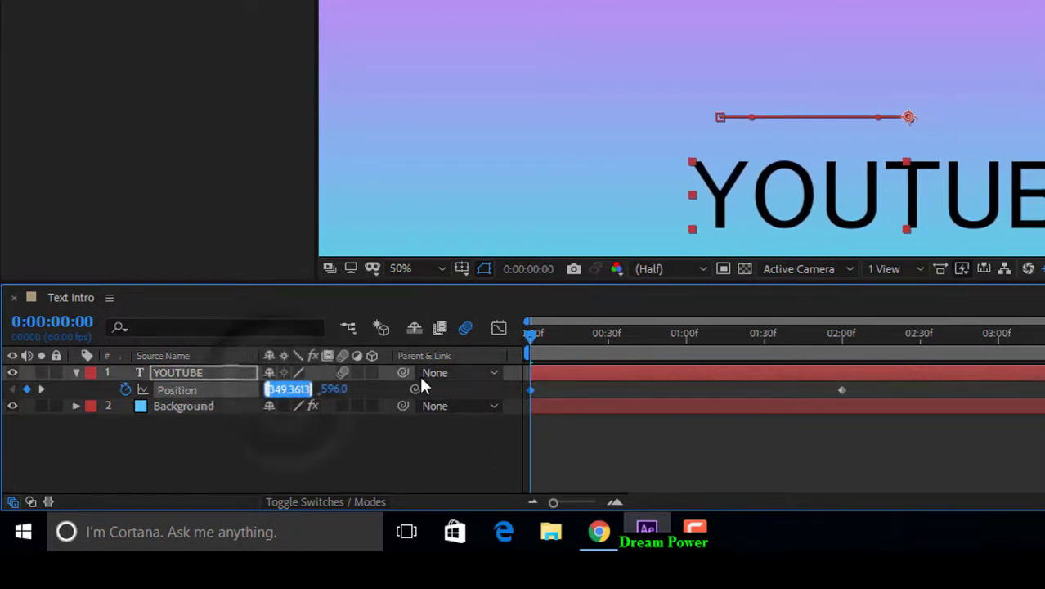
text(13700)
key(Return)
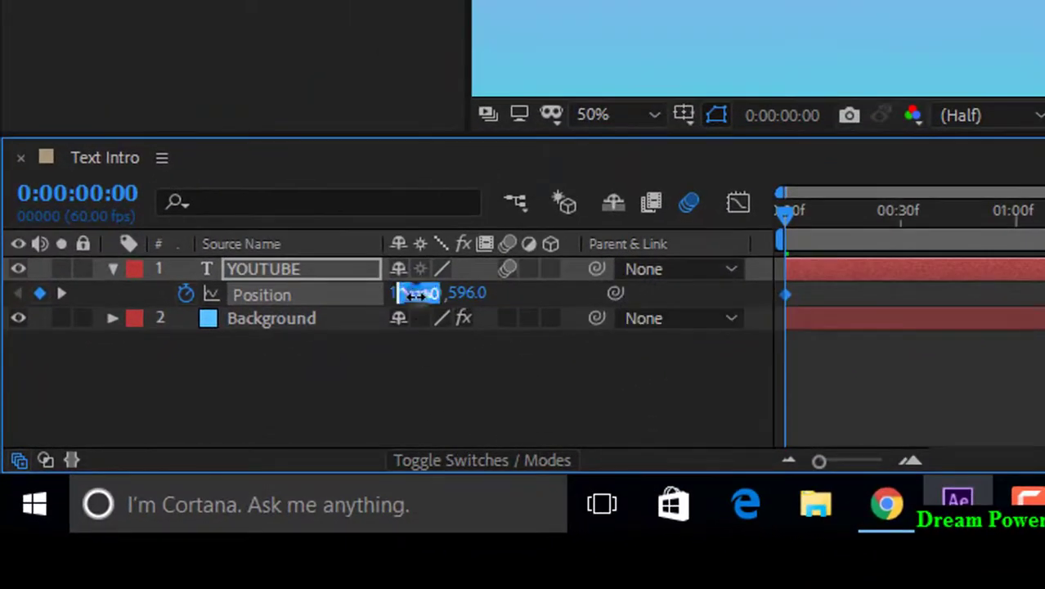
click(416, 295)
text(13)
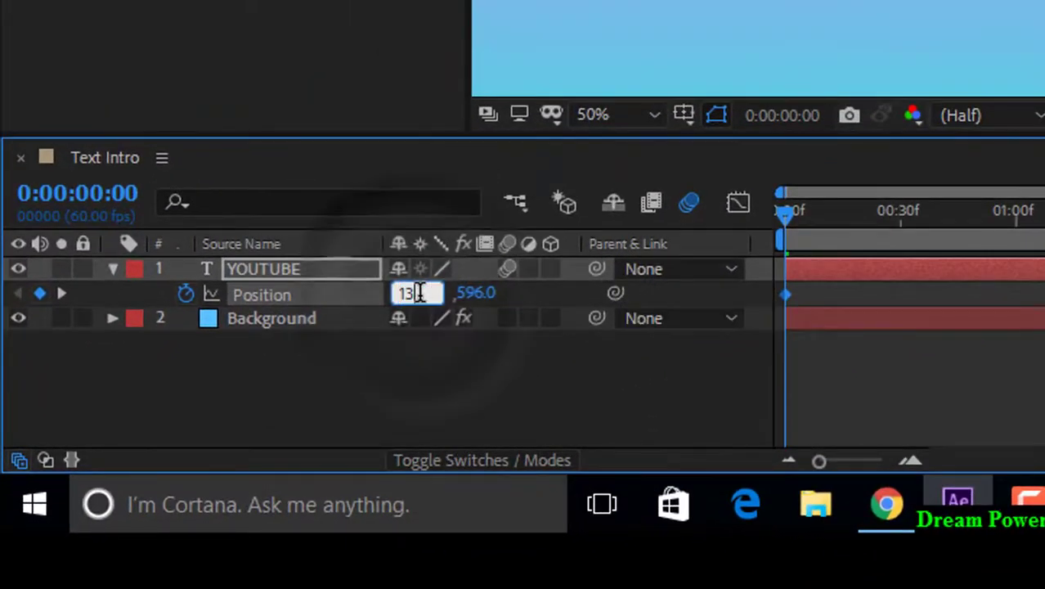
text(70)
key(Return)
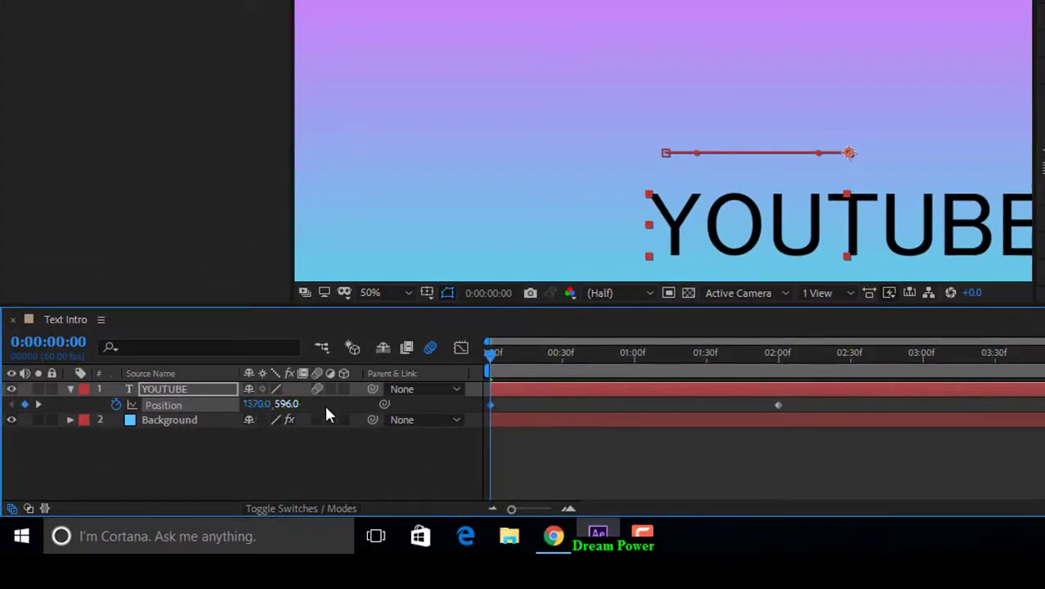
- Preview the sideways motion up to 0:00:00:38 and apply Easy Ease to both Position keyframes
drag(566, 360, 490, 391)
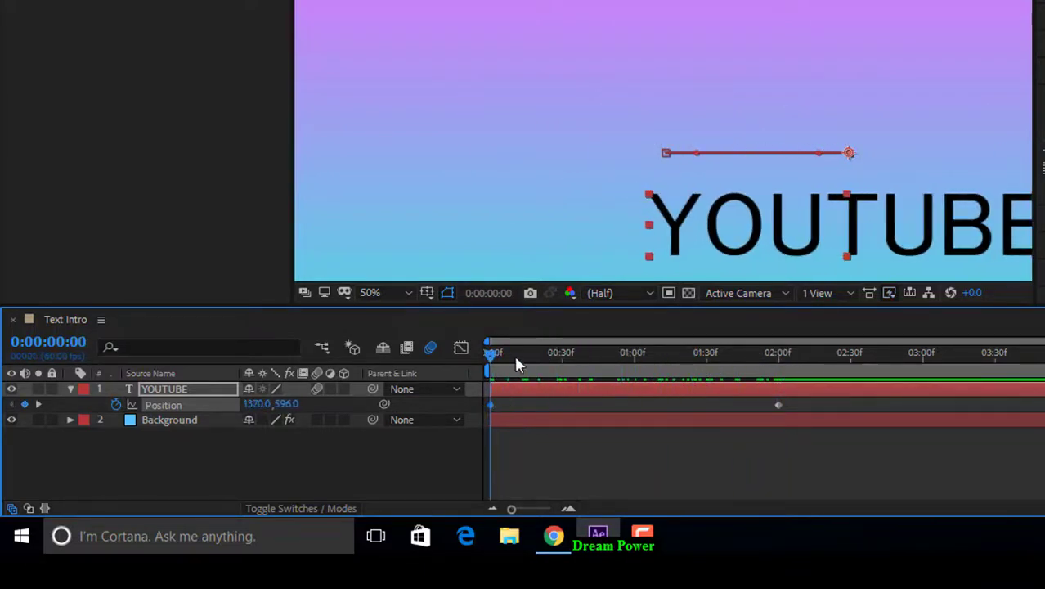
drag(493, 353, 581, 352)
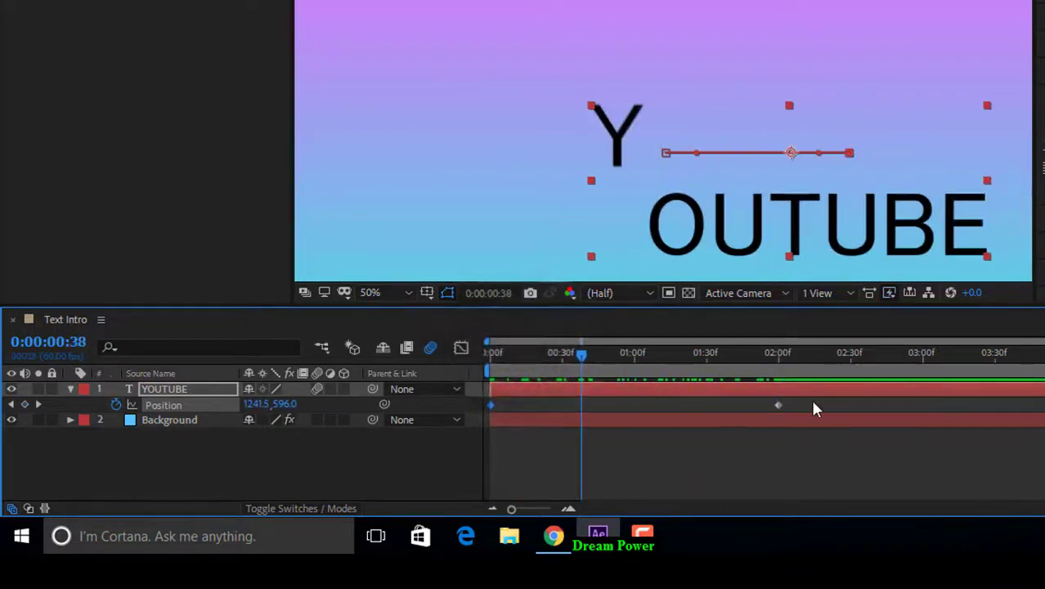
drag(830, 400, 491, 421)
right_click(778, 404)
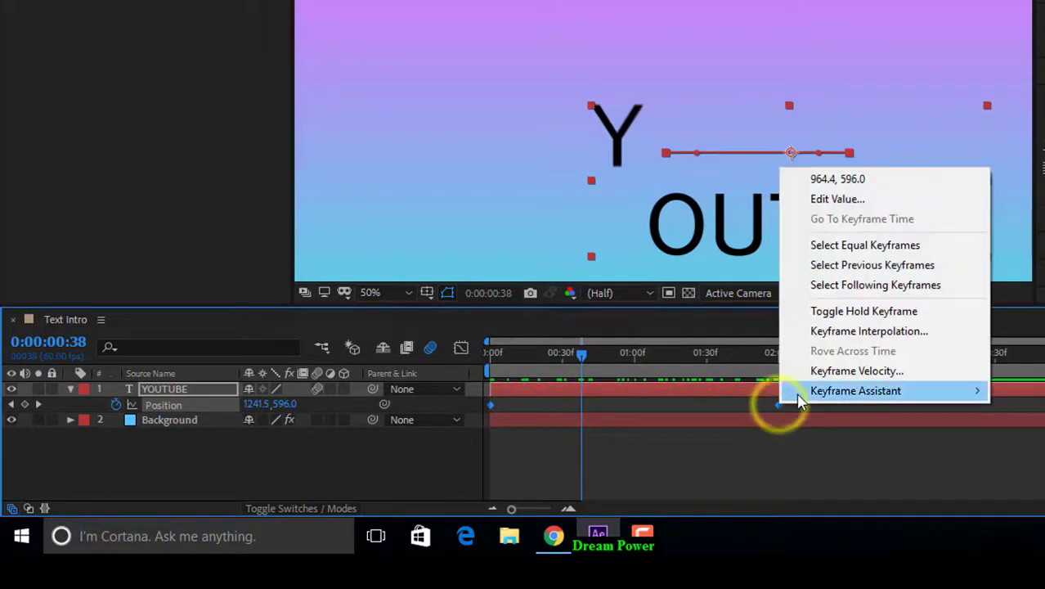
mouse_move(789, 391)
click(594, 273)
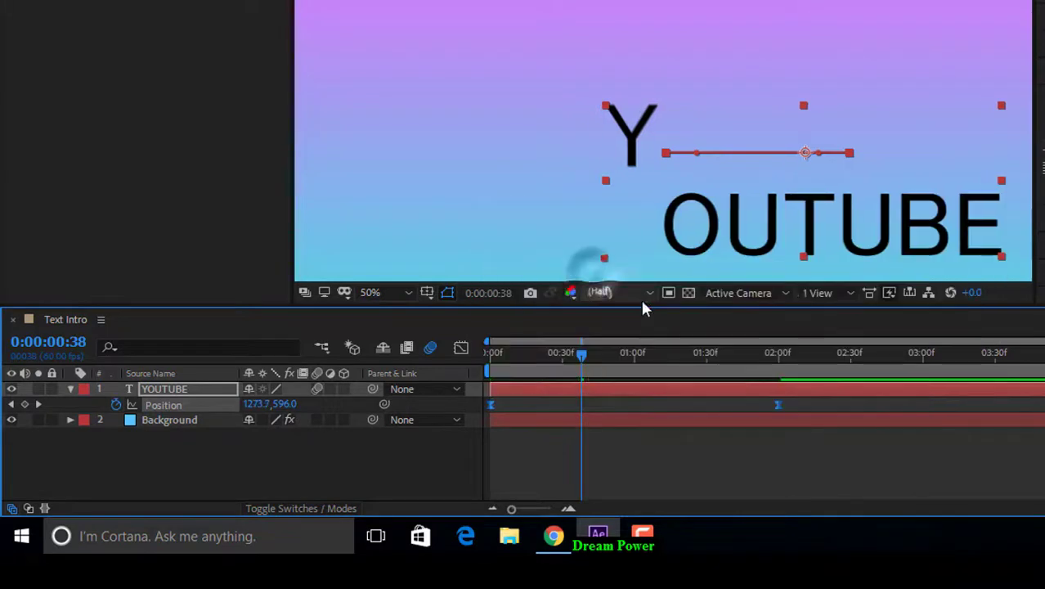
- Shape the Position speed graph by pulling both keyframe handles inward, and close the Graph Editor
click(461, 349)
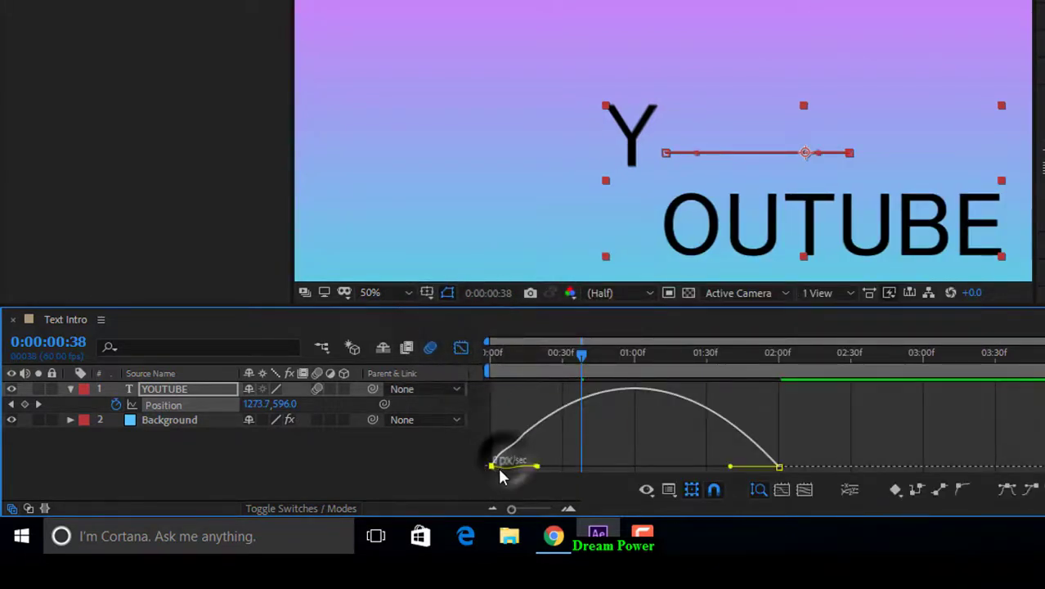
click(542, 464)
click(775, 468)
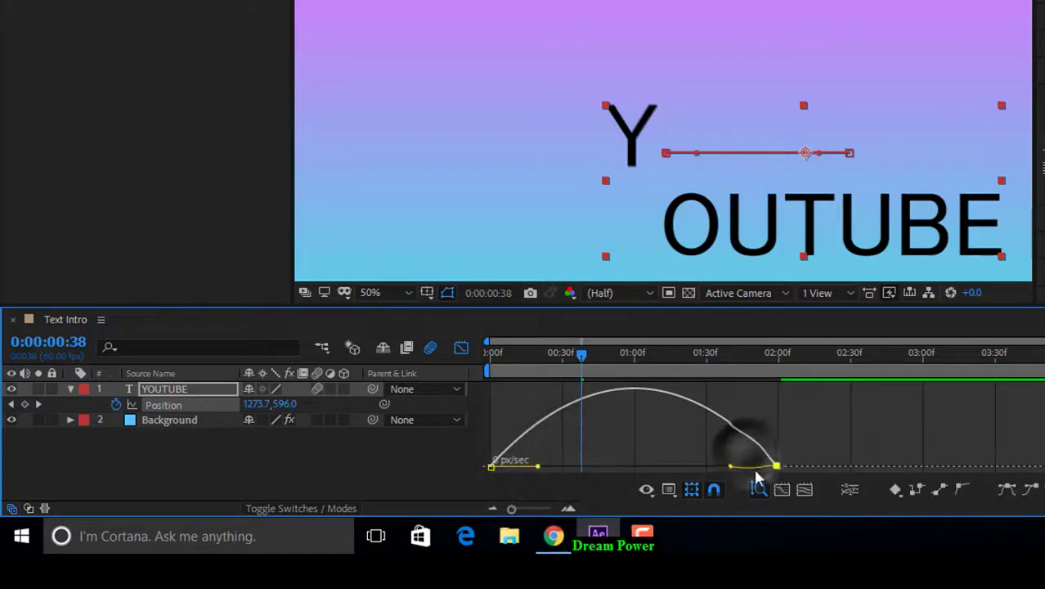
drag(753, 467, 681, 467)
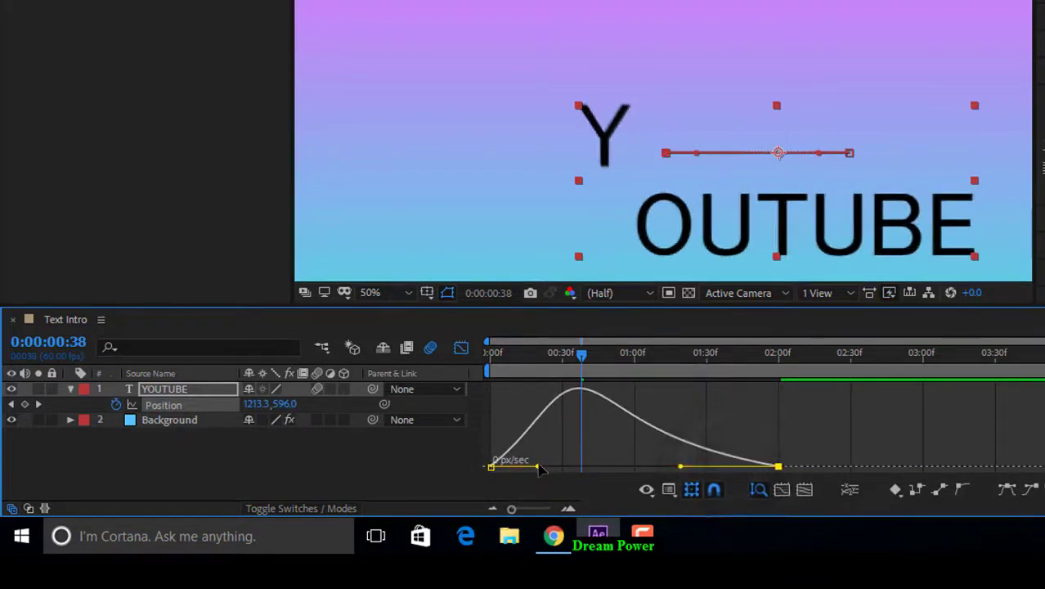
drag(538, 467, 577, 466)
click(460, 348)
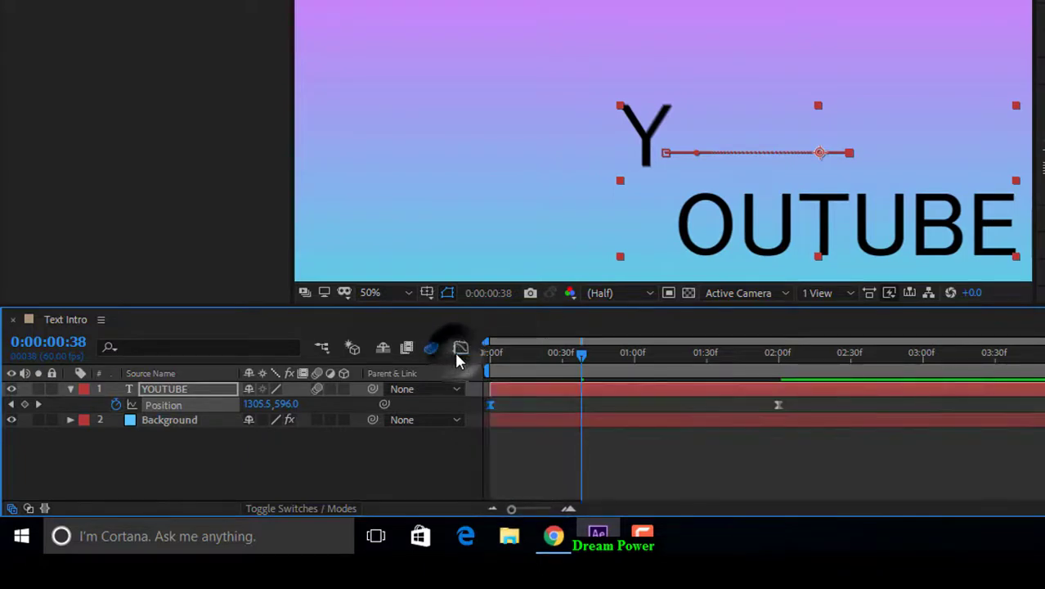
- Scrub to 0:00:00:55 to check the eased motion, collapse the YOUTUBE layer's properties and deselect all layers
drag(581, 369, 624, 436)
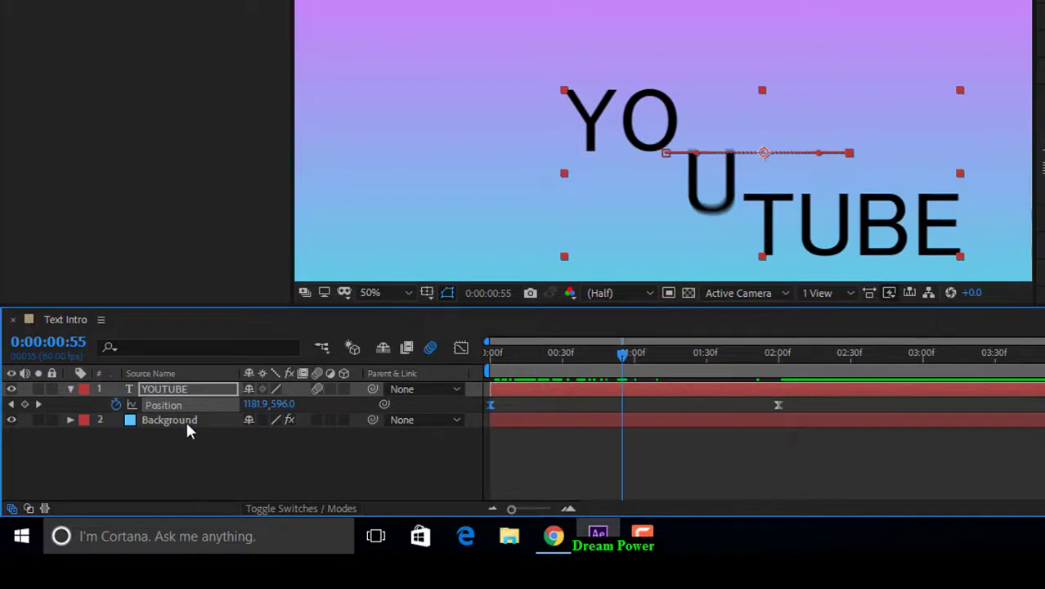
click(70, 390)
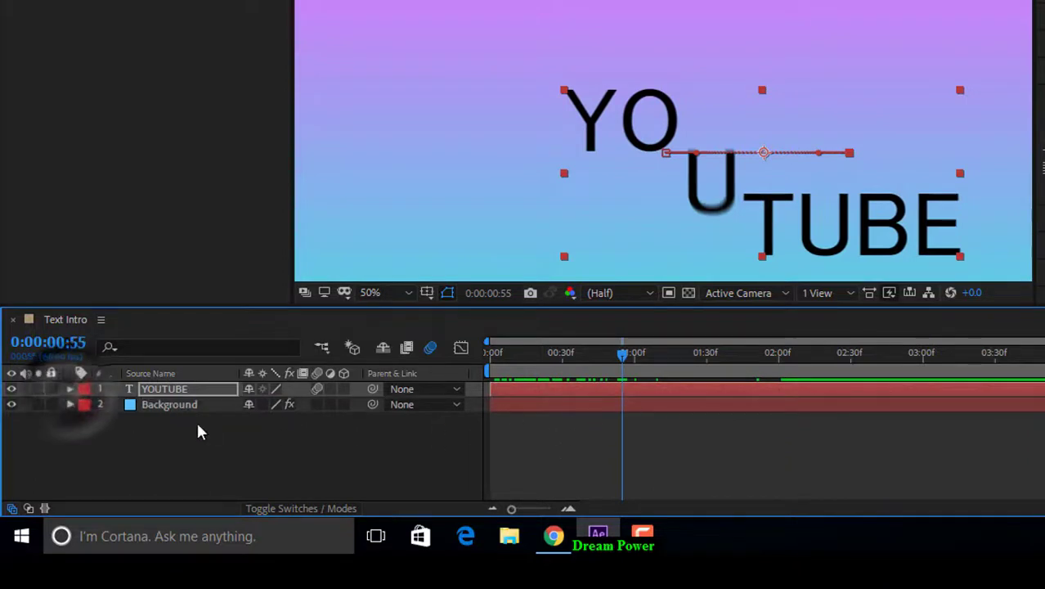
click(262, 427)
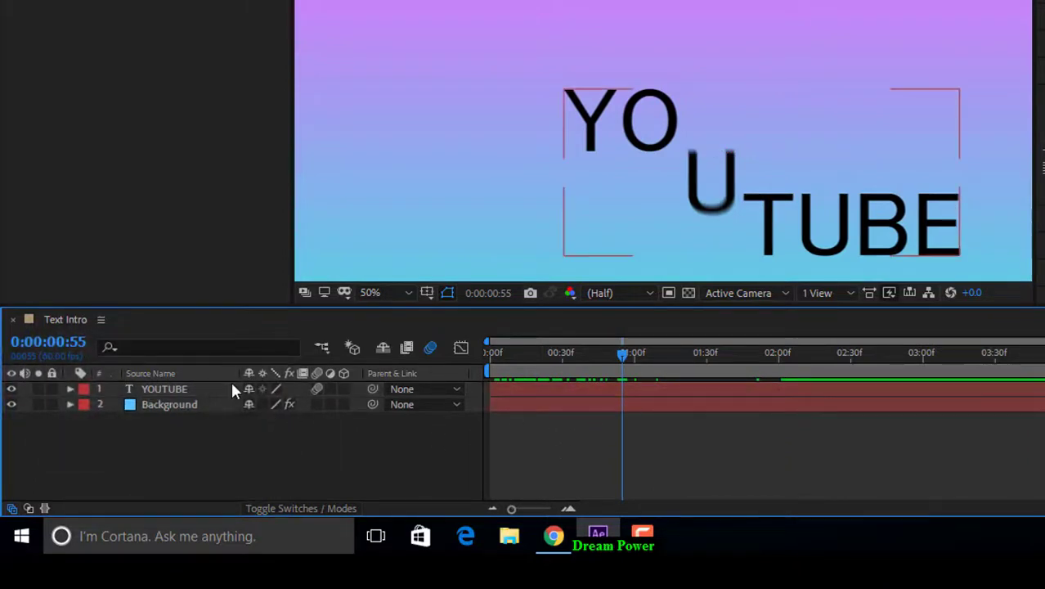
click(244, 435)
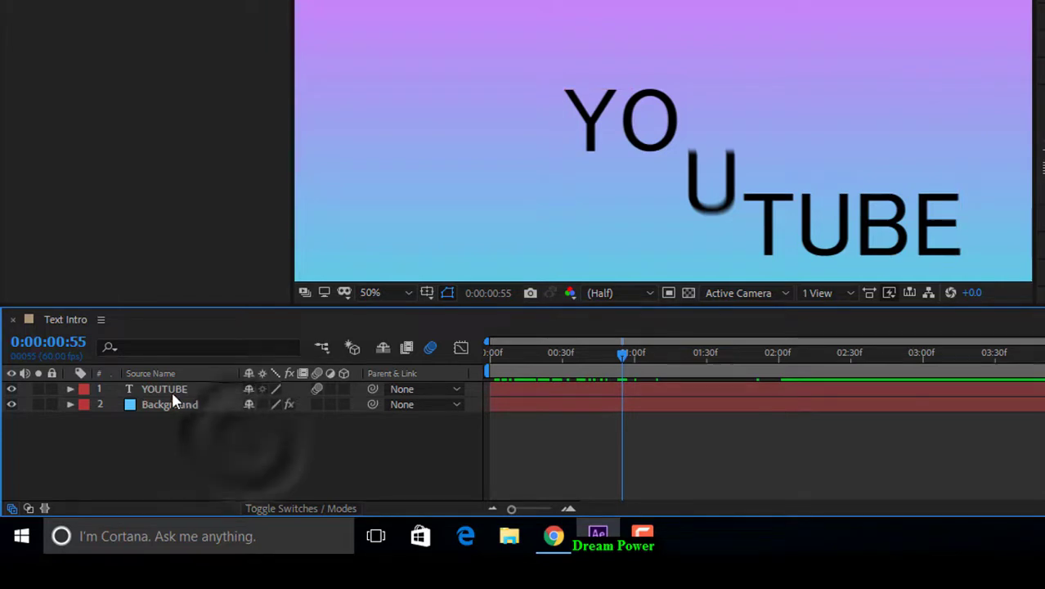
click(172, 390)
click(180, 410)
click(212, 439)
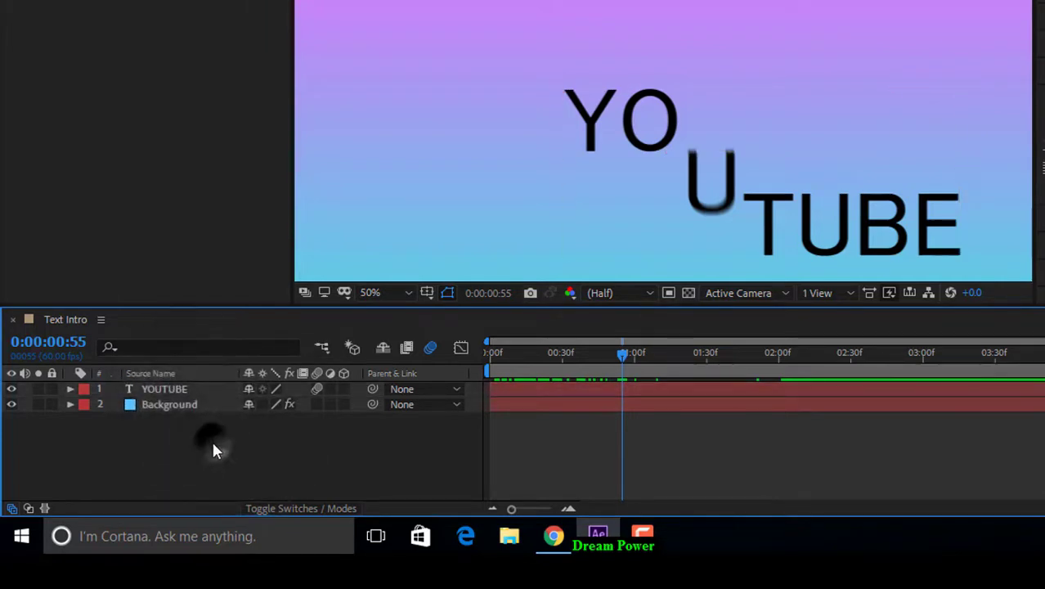
click(175, 223)
click(255, 522)
click(225, 460)
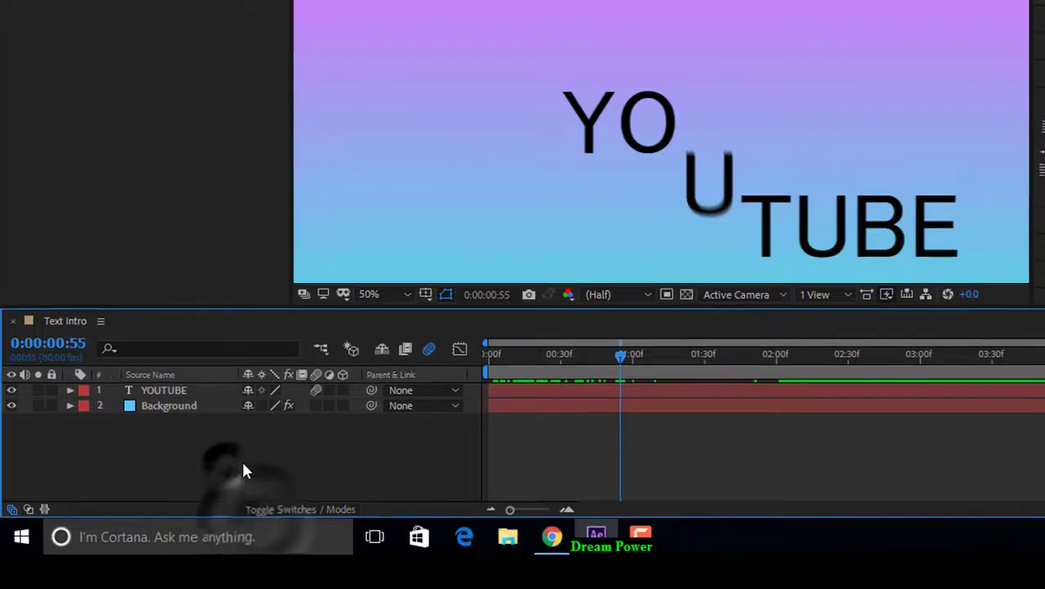
click(277, 463)
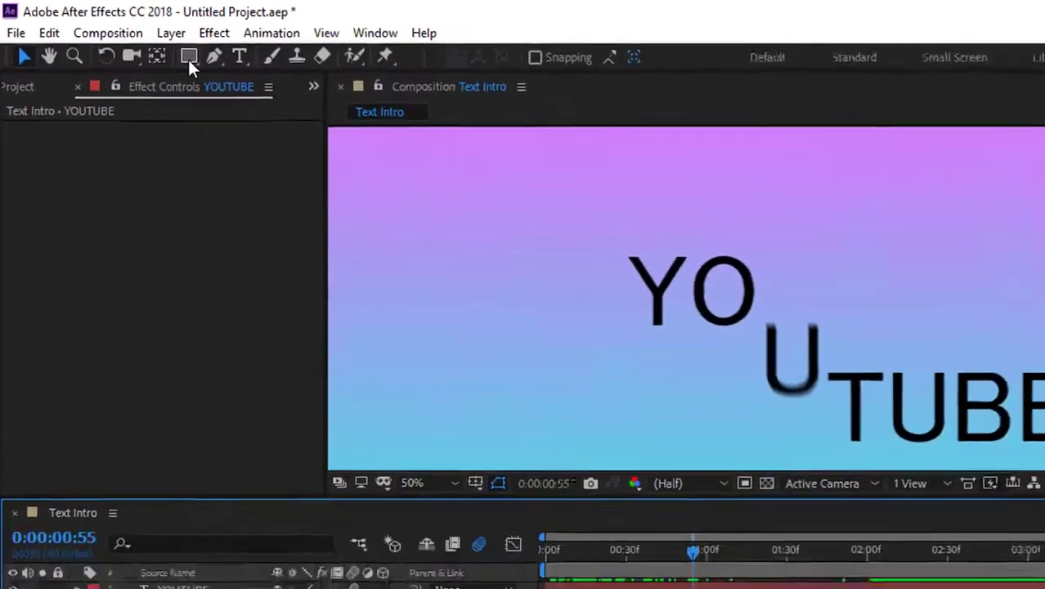
- Activate the Rectangle tool and set its fill type to Solid Color at 100% opacity
click(153, 1)
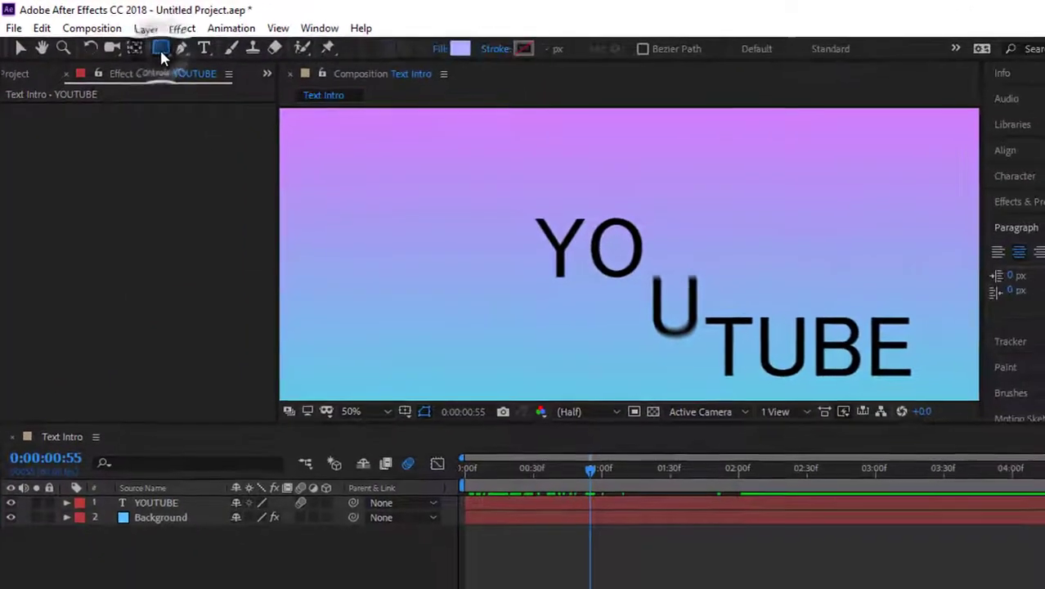
click(442, 52)
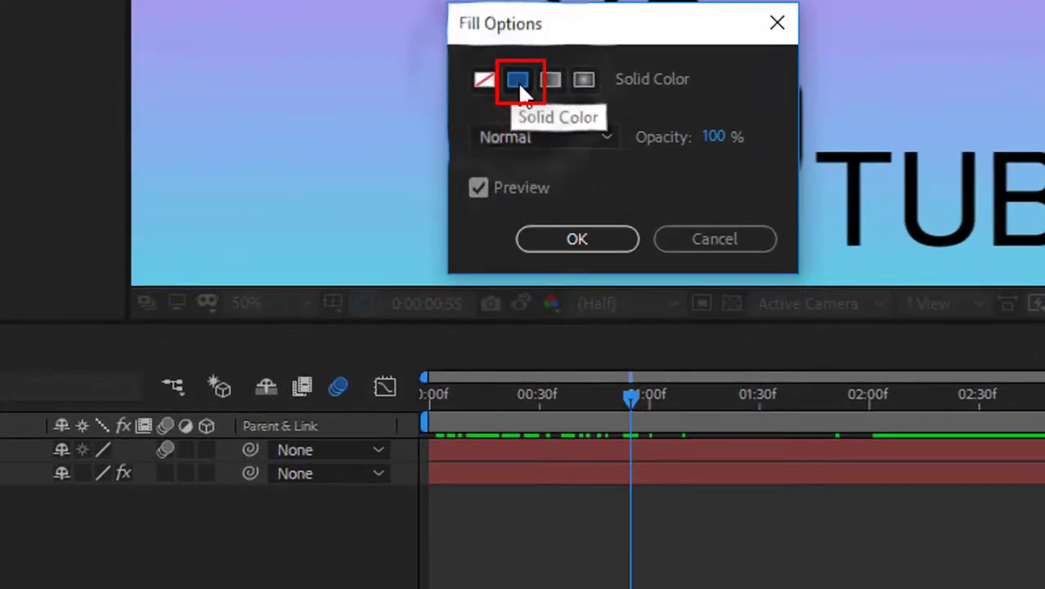
click(519, 82)
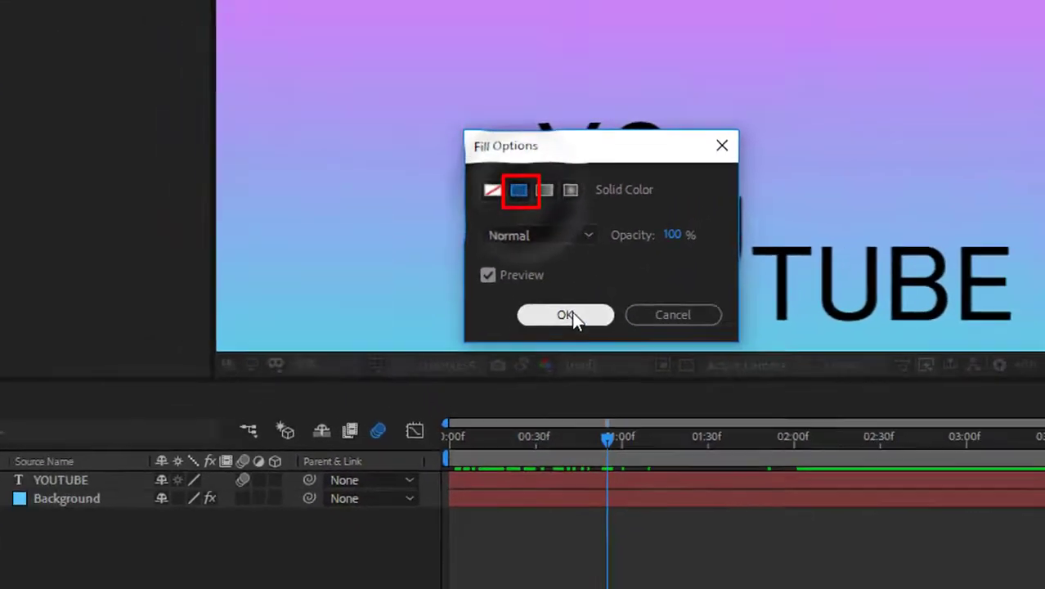
click(572, 315)
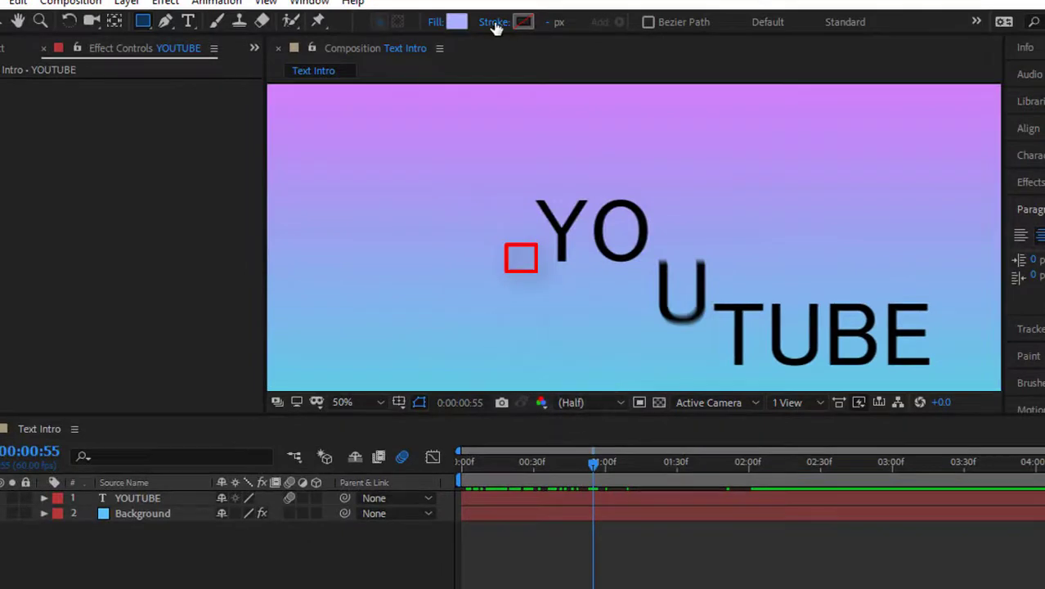
- Set the rectangle's stroke type to None in the stroke options
click(494, 23)
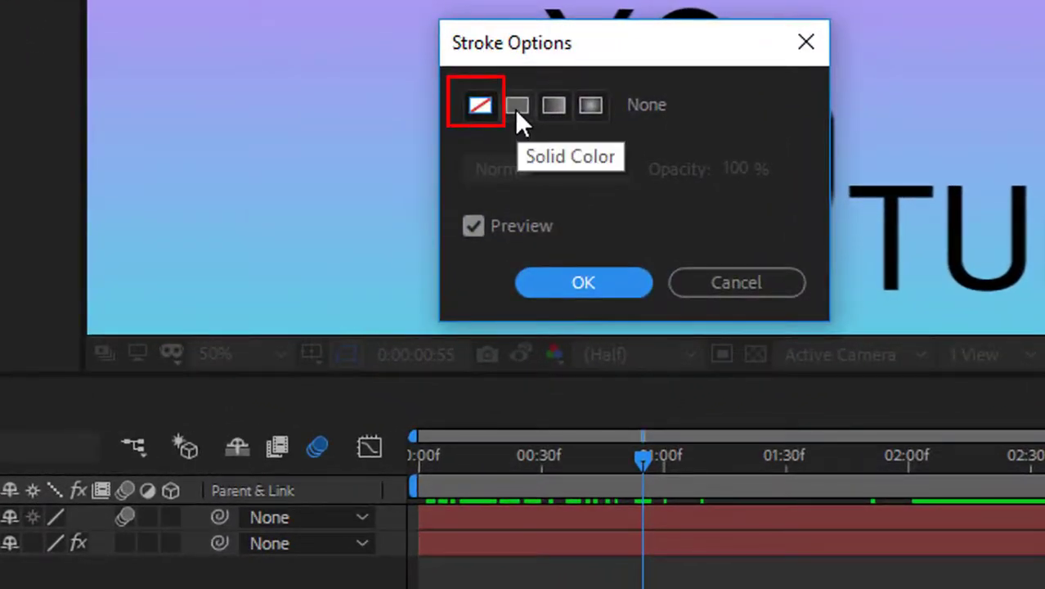
click(518, 111)
click(486, 113)
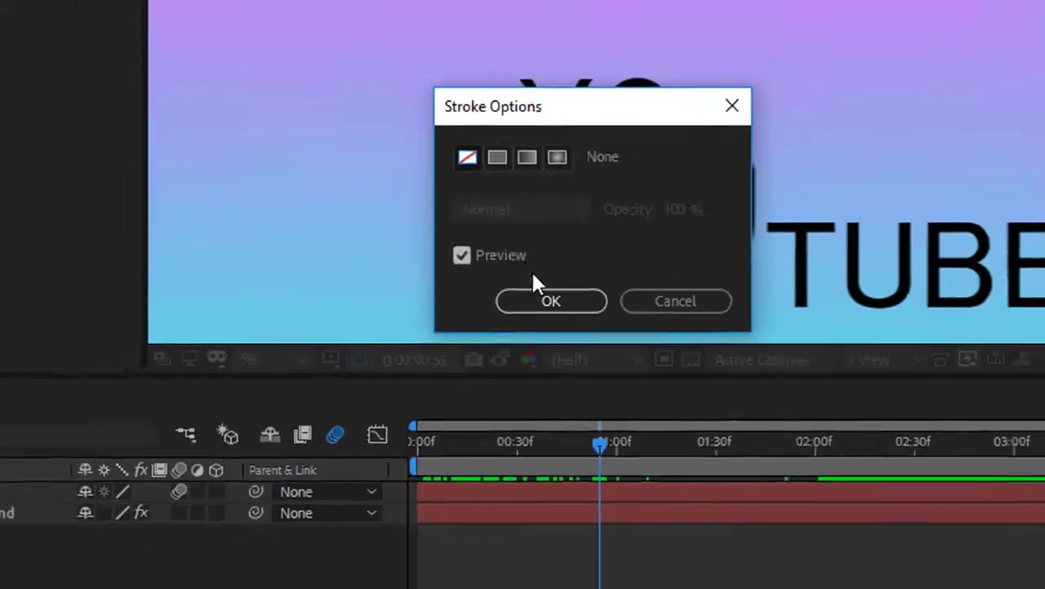
click(572, 282)
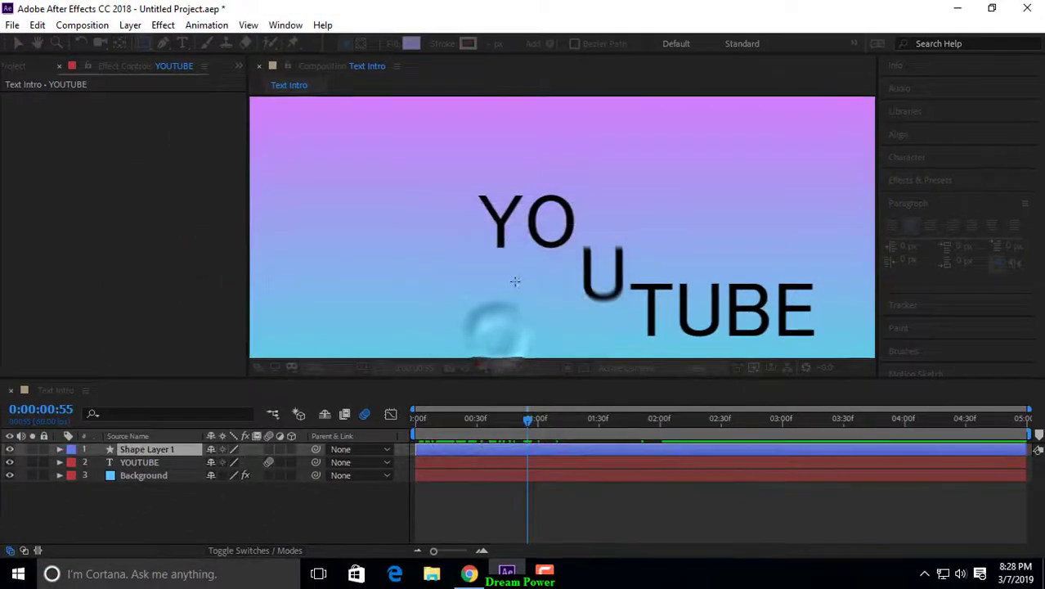
- Delete the accidental empty shape layer and draw a wide rectangle covering the raised letters with space around them
key(Delete)
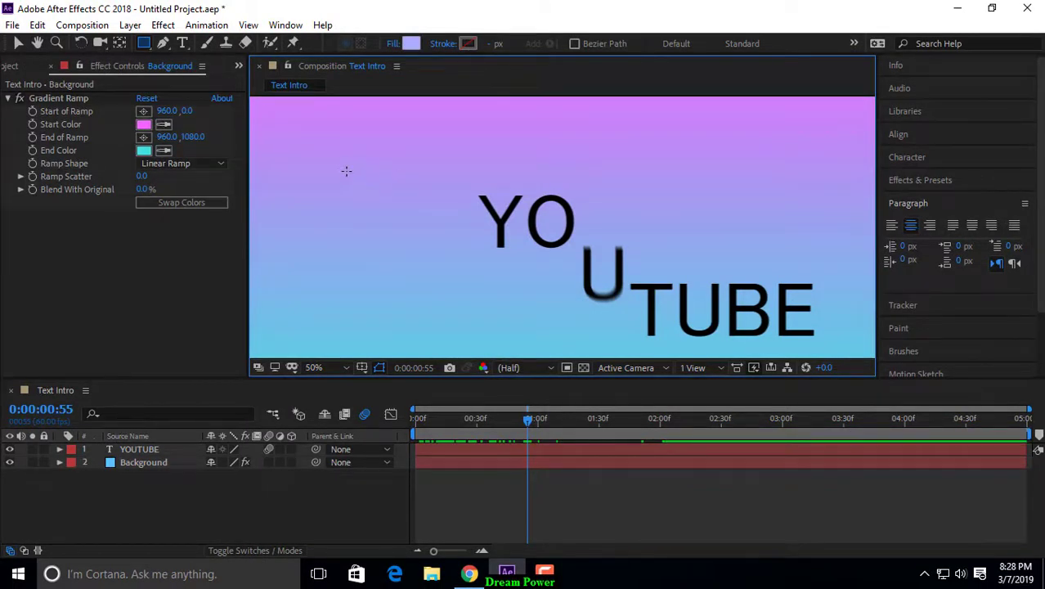
mouse_move(346, 171)
mouse_down()
mouse_move(483, 294)
mouse_move(829, 269)
mouse_up()
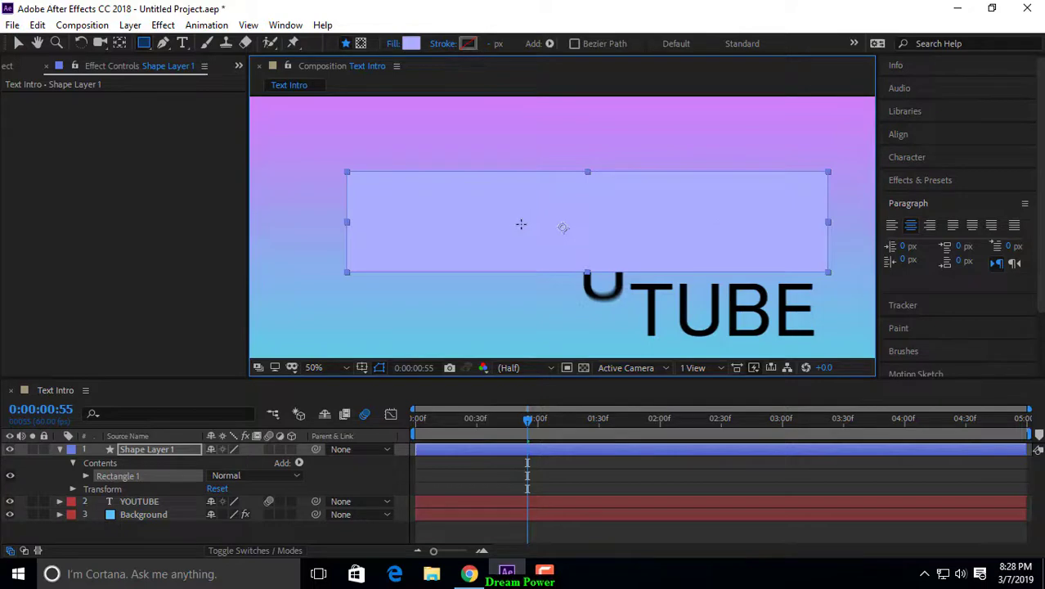
- Set the YOUTUBE layer's track matte to Alpha Matte "Shape Layer 1"
click(59, 449)
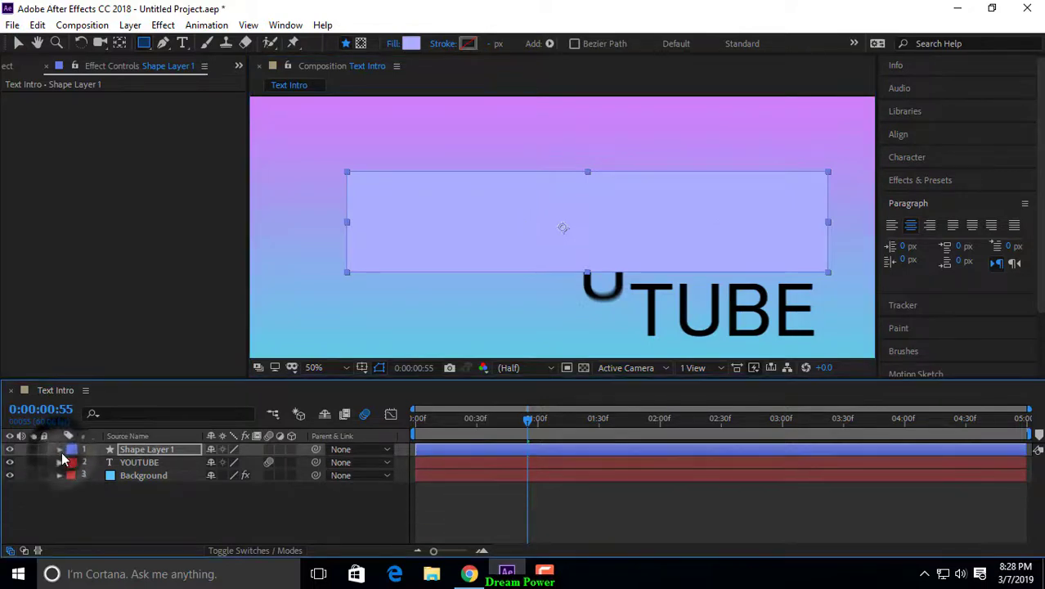
click(137, 463)
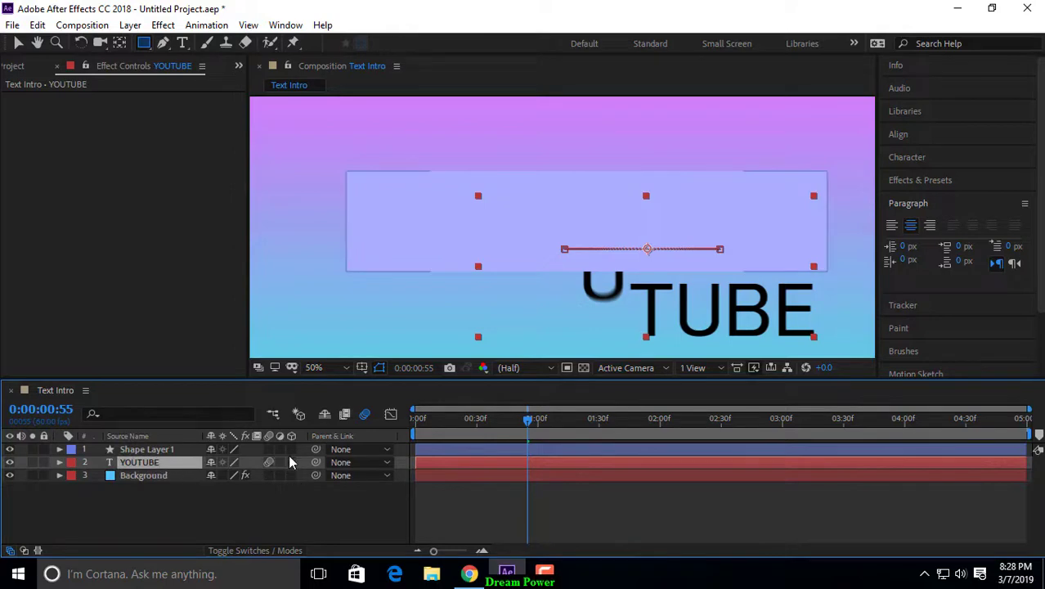
click(237, 551)
click(237, 551)
click(237, 552)
click(237, 552)
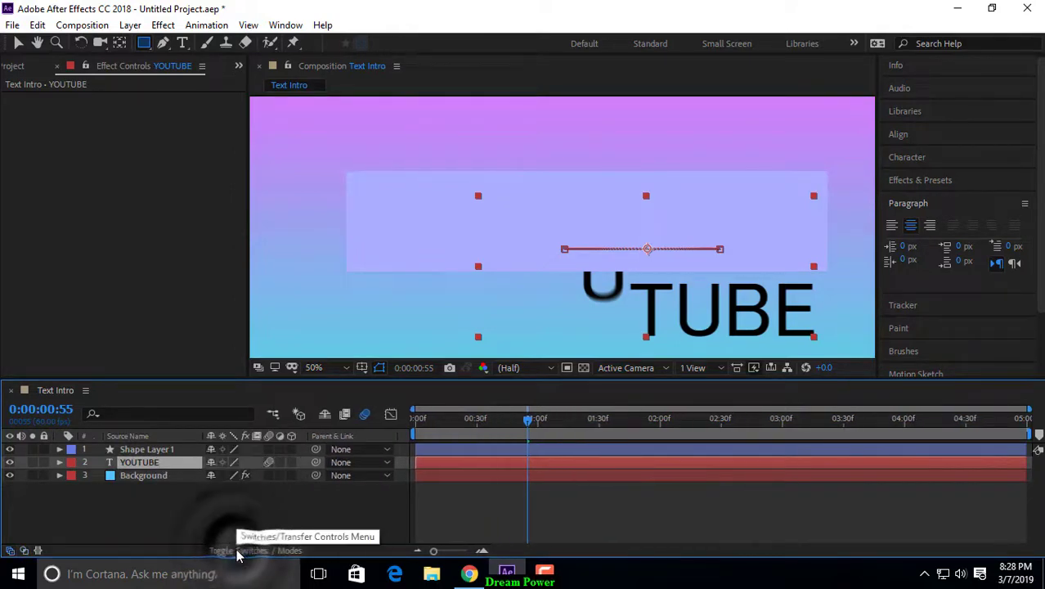
click(237, 551)
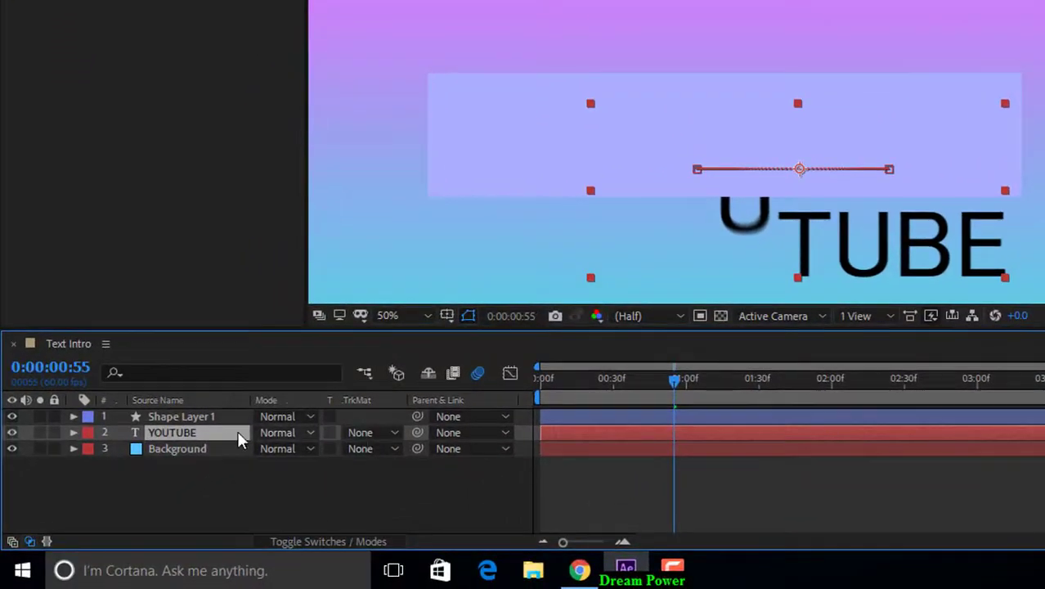
click(360, 434)
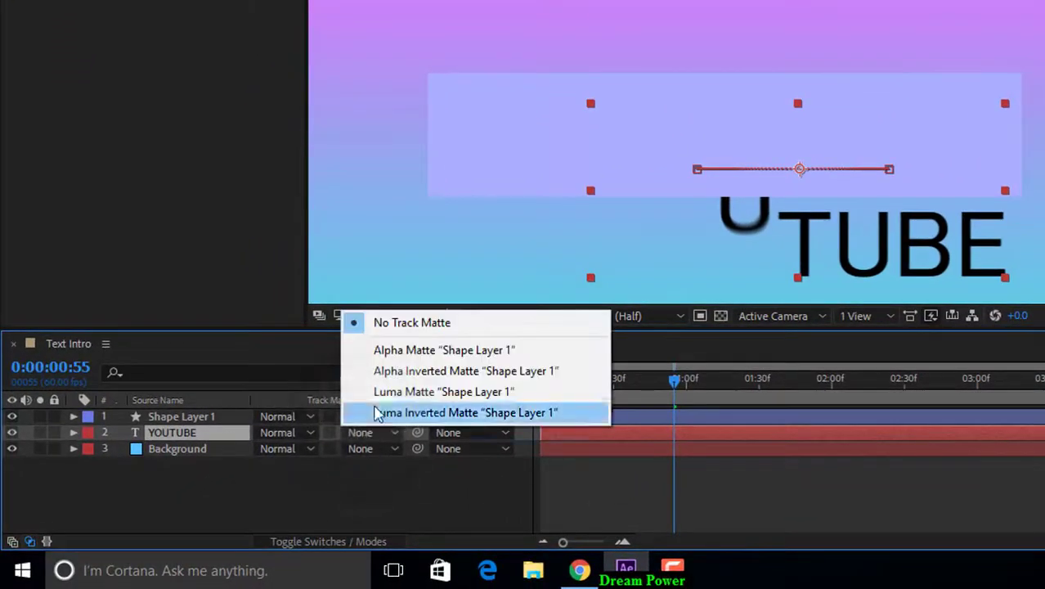
click(517, 352)
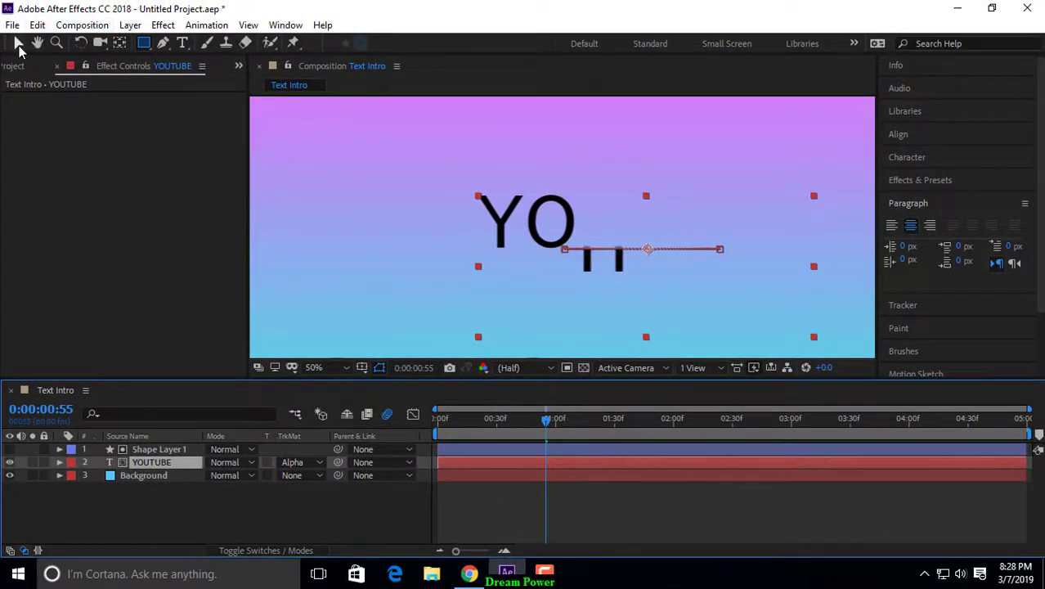
- Reduce the matte rectangle's height slightly and centre it horizontally around the settled word at 0:00:01:55, checking up to 0:00:02:04
click(18, 45)
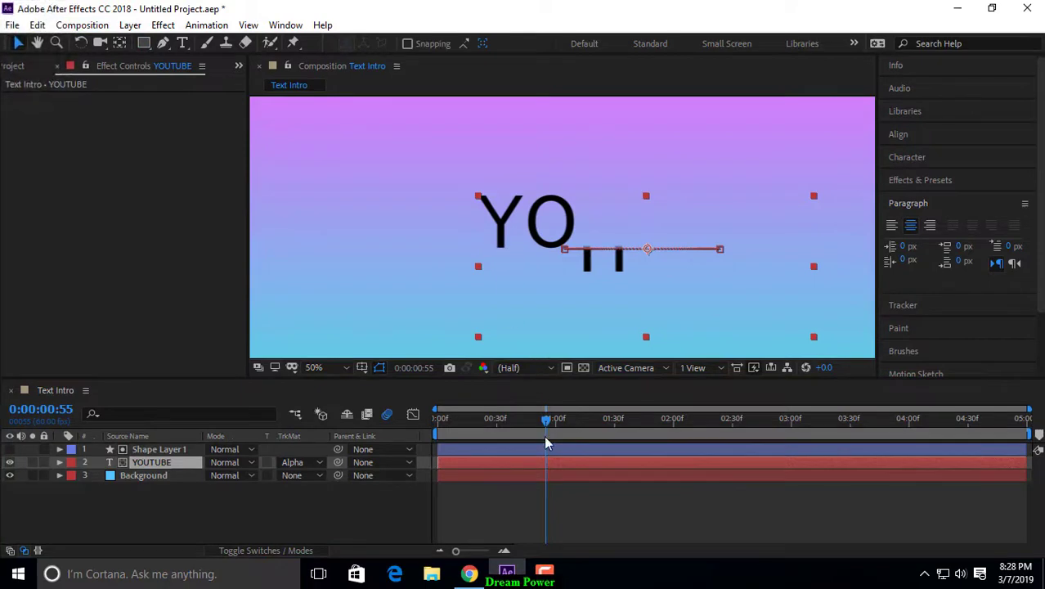
click(168, 450)
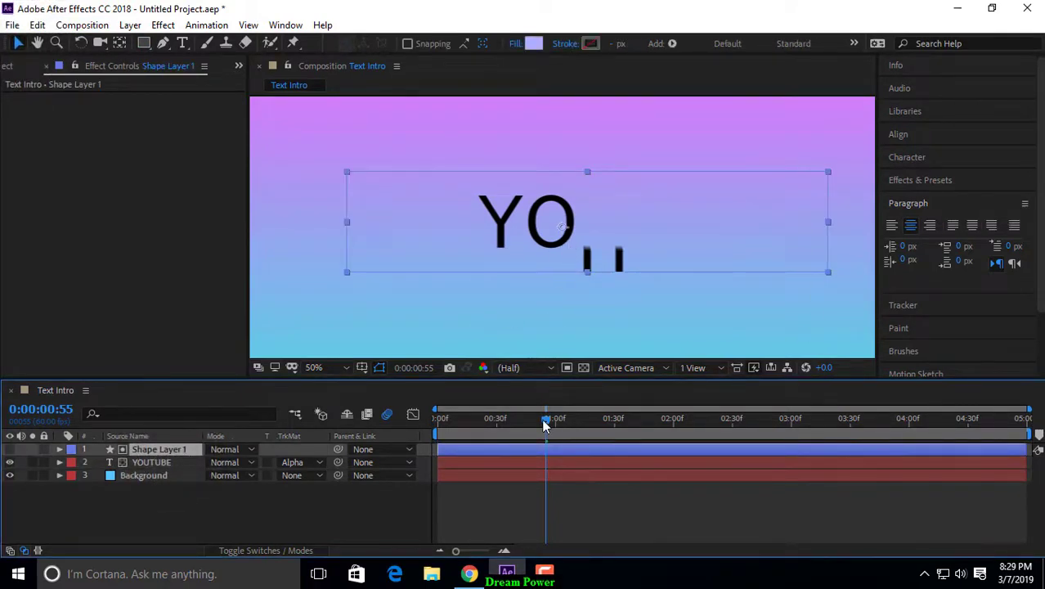
drag(546, 425, 665, 438)
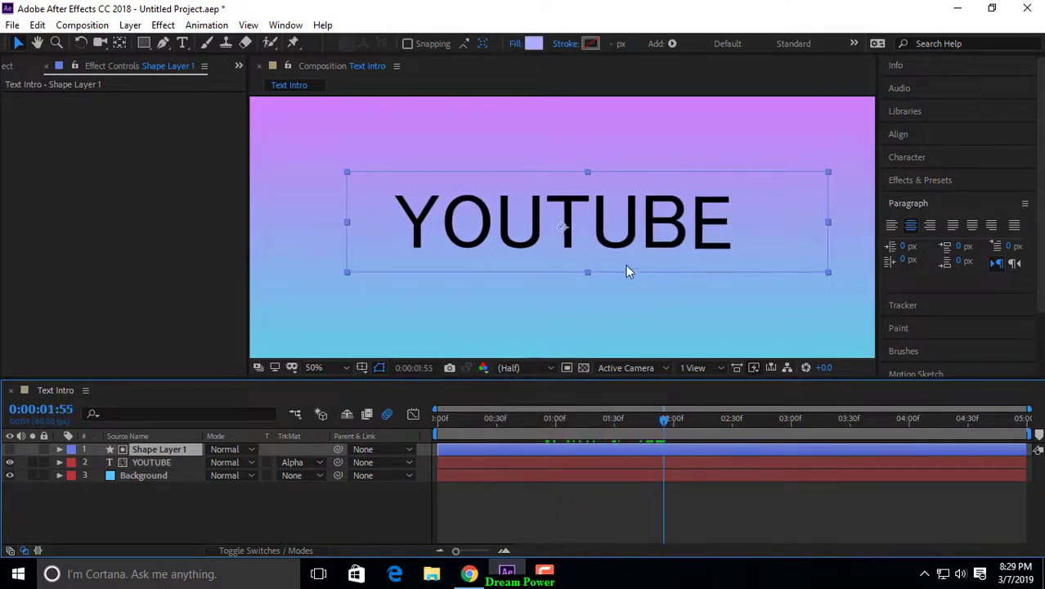
drag(587, 271, 570, 250)
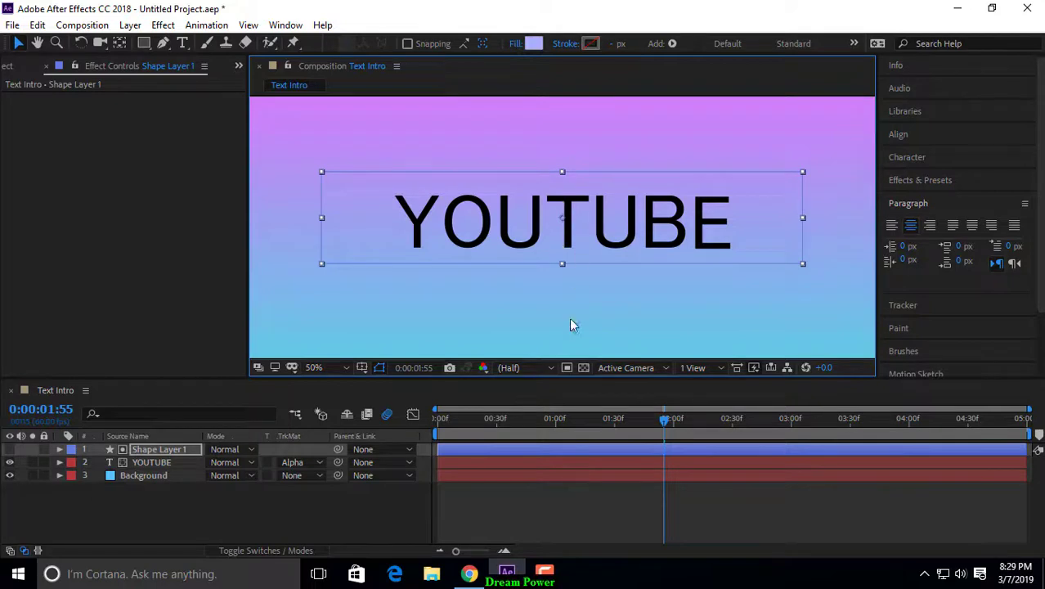
drag(642, 420, 686, 444)
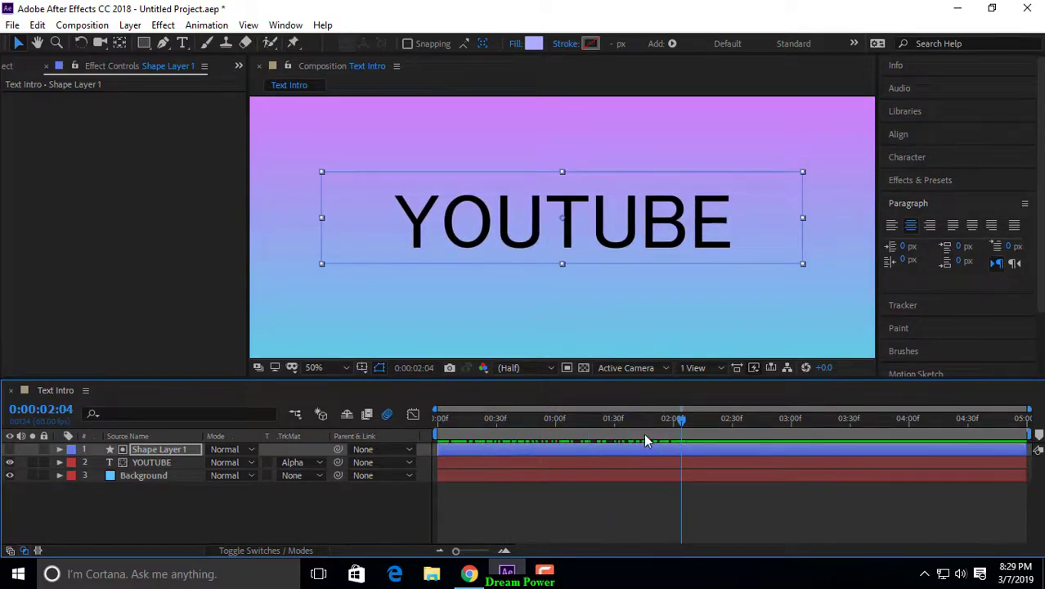
- Add a Tracking animator to the YOUTUBE text and keyframe its Tracking Type and Tracking Amount at 0:00:02:01
click(131, 463)
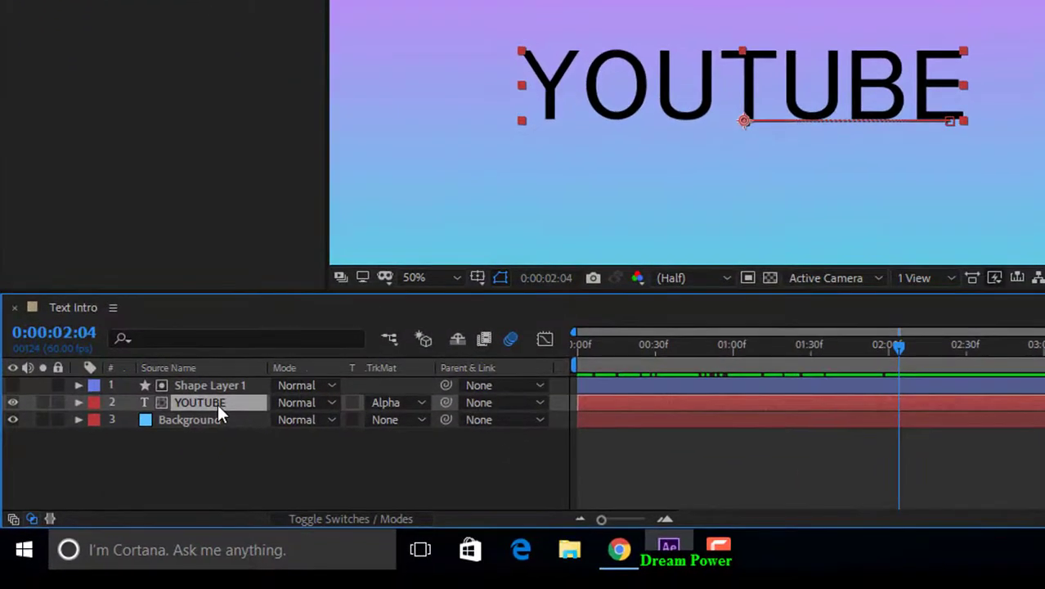
click(79, 403)
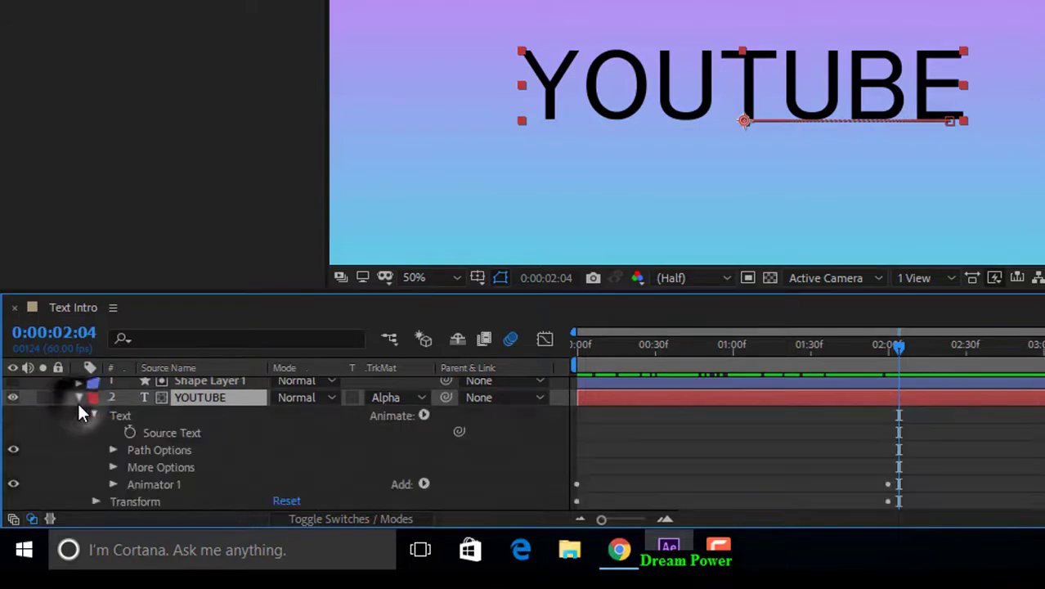
click(424, 416)
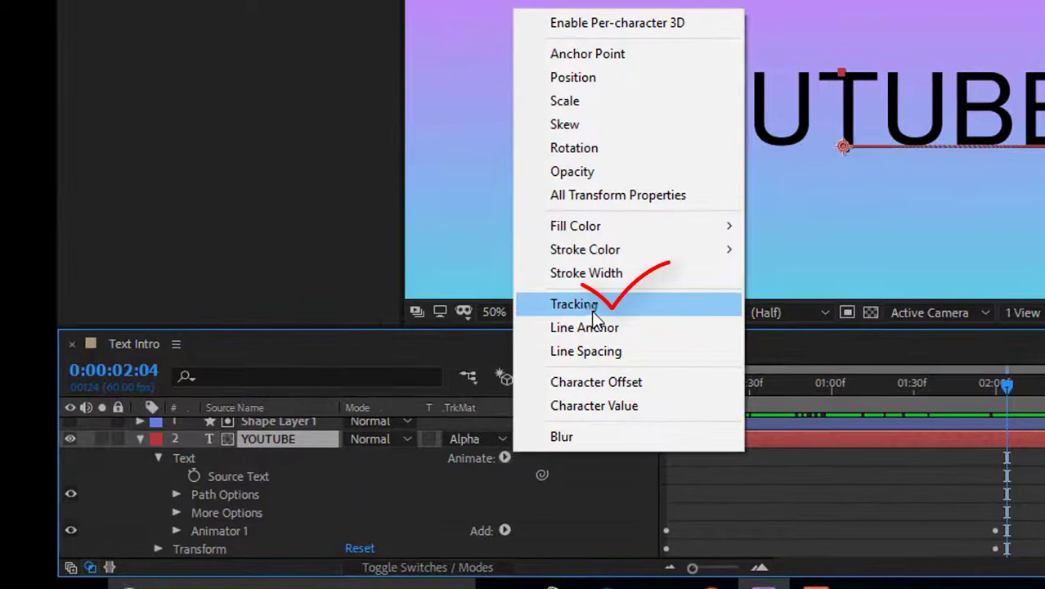
click(574, 304)
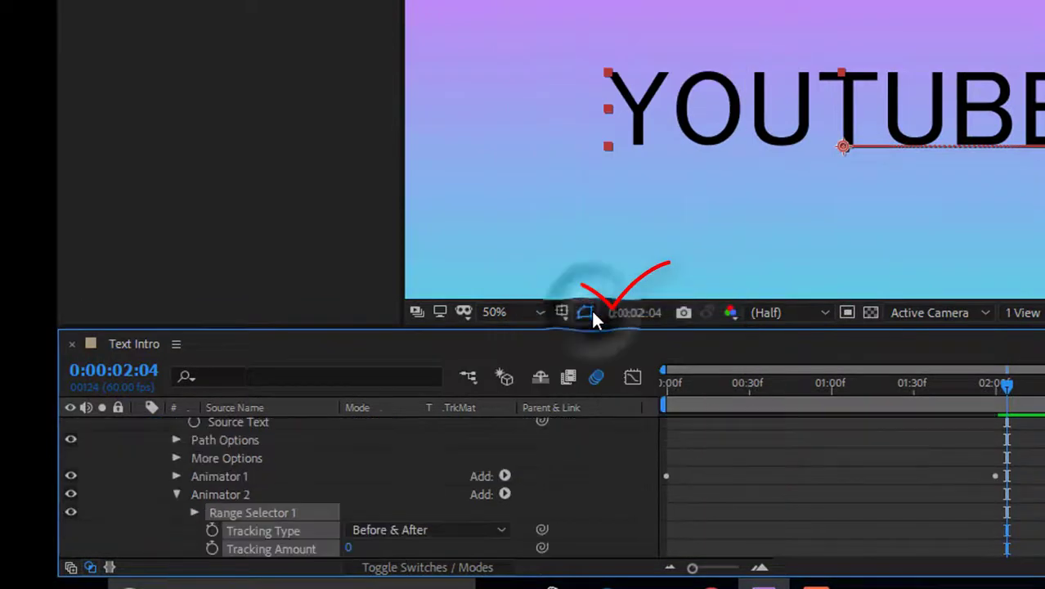
scroll(342, 488, down, 2)
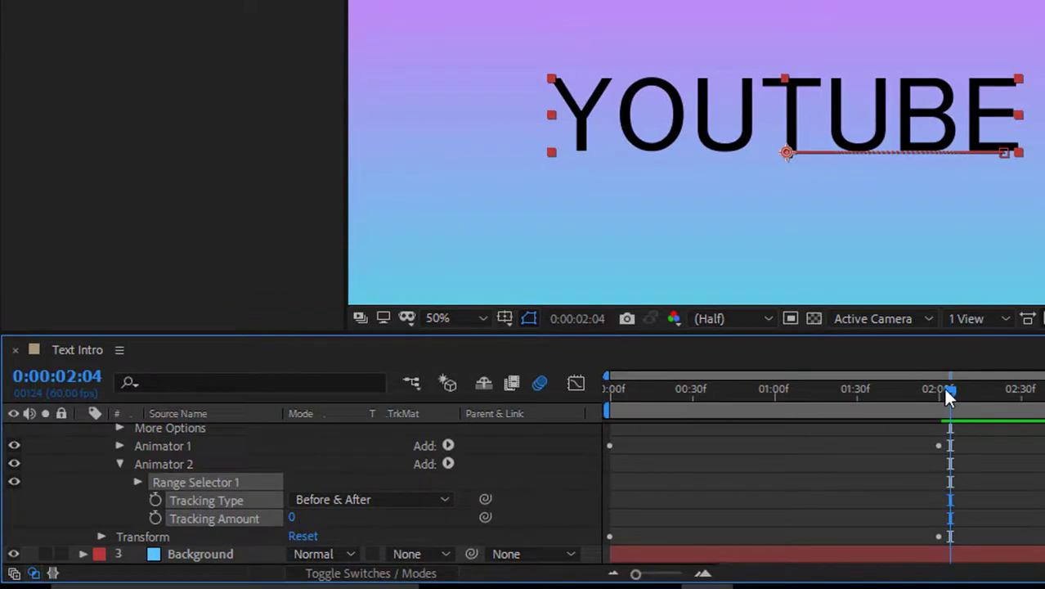
drag(945, 389, 942, 396)
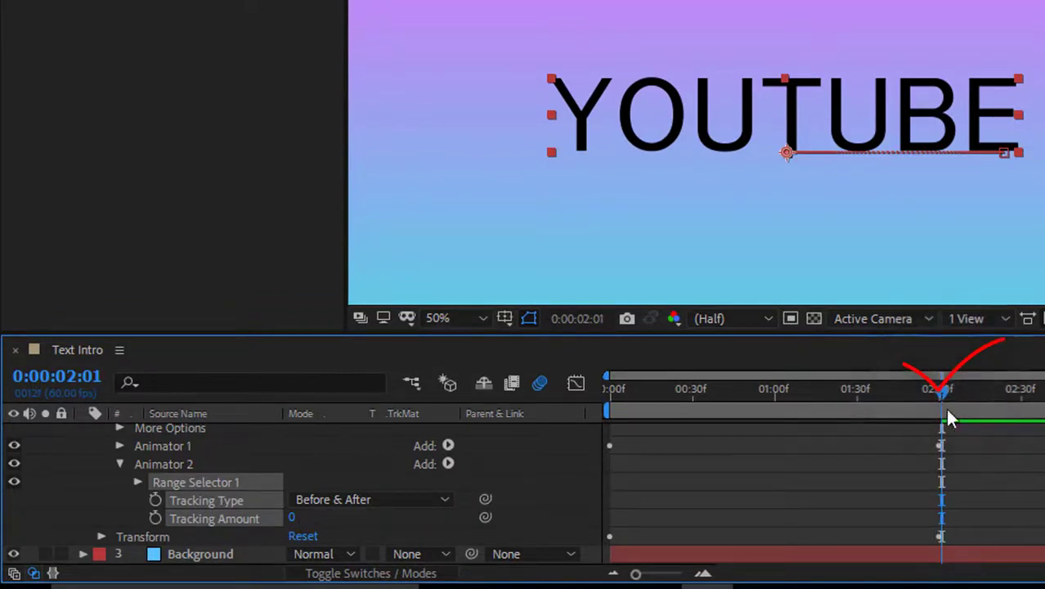
click(156, 519)
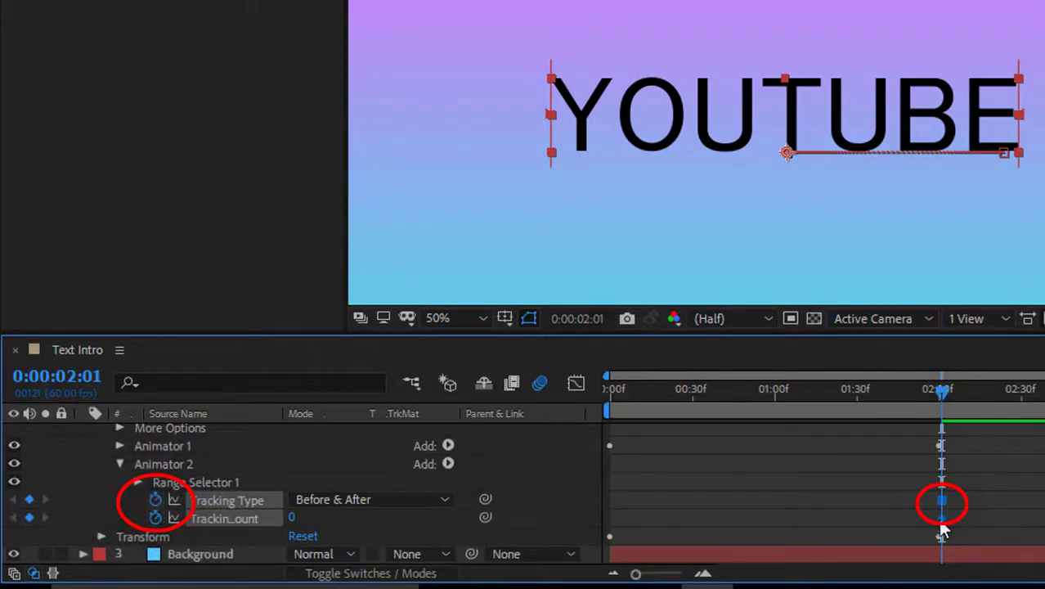
- Set the Tracking Amount to 46 at 0:00:03:00 and preview the letter spacing animation from near the start
drag(945, 390, 1044, 411)
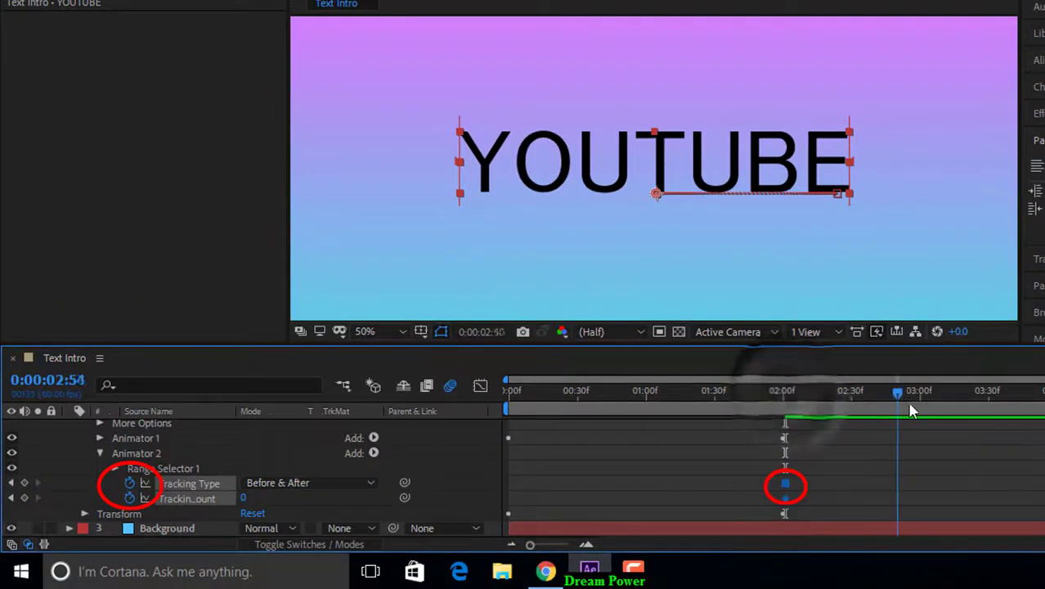
click(919, 407)
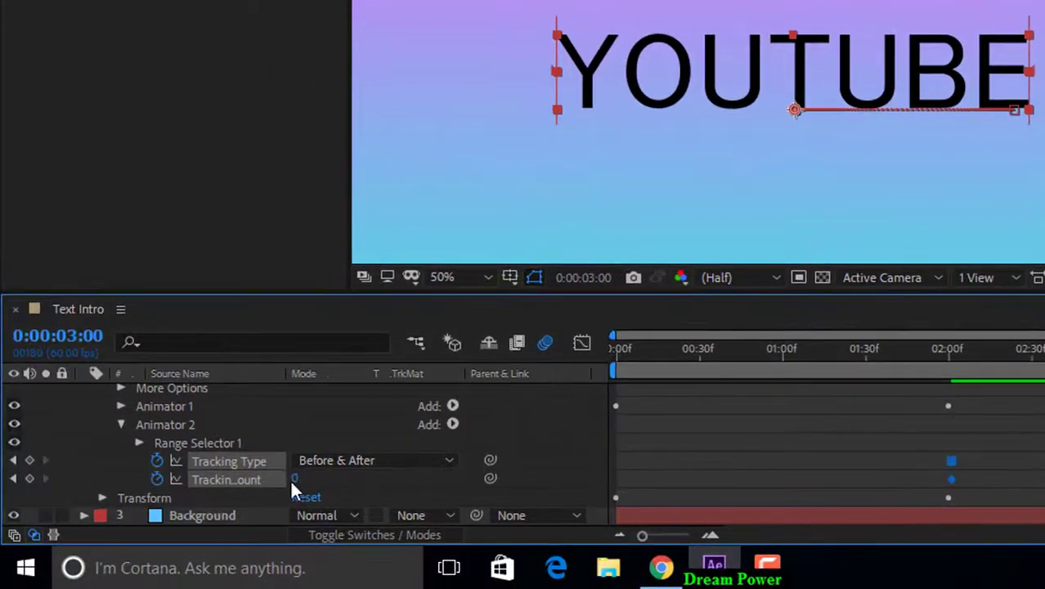
drag(294, 481, 320, 484)
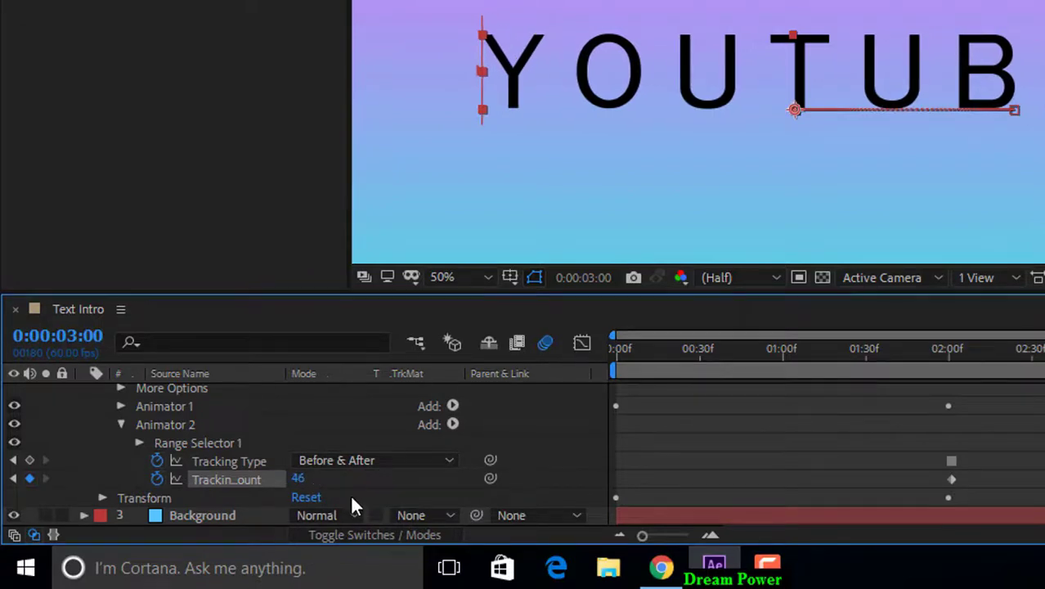
drag(956, 375, 518, 434)
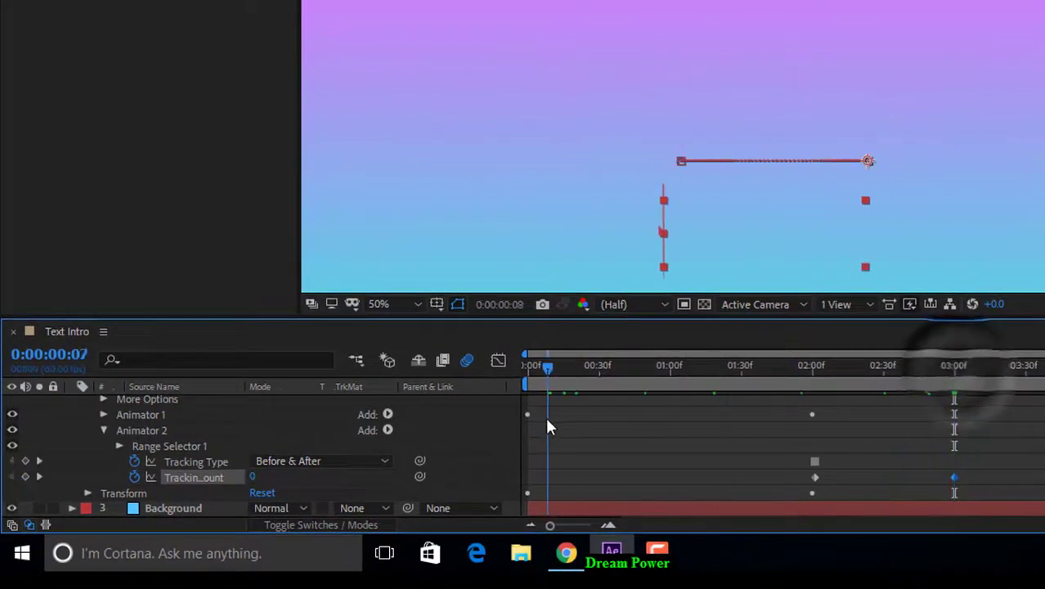
key(space)
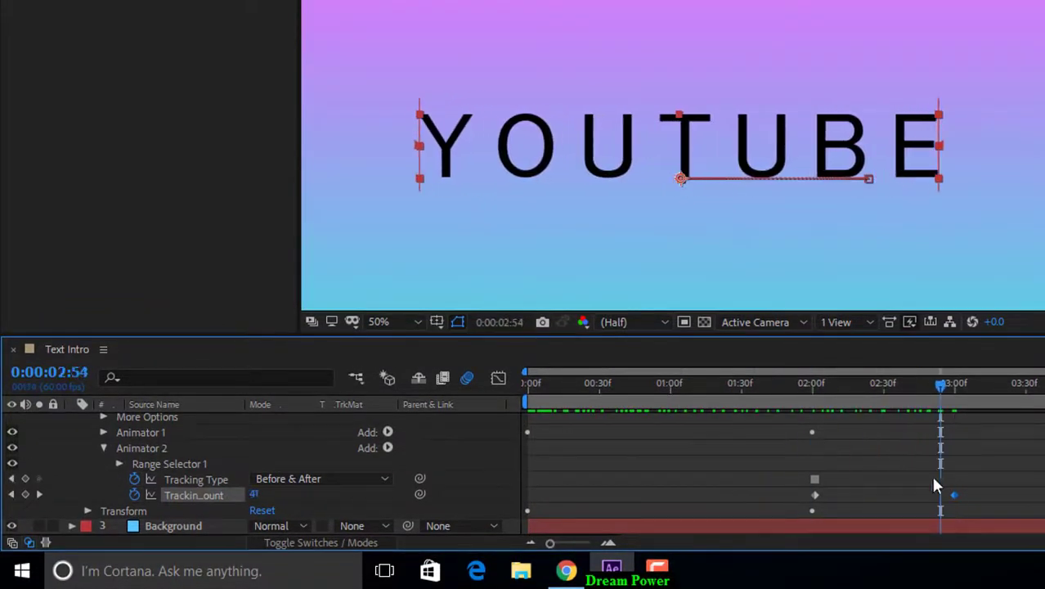
- Apply Easy Ease to both Tracking Amount keyframes
drag(980, 489, 811, 509)
right_click(815, 496)
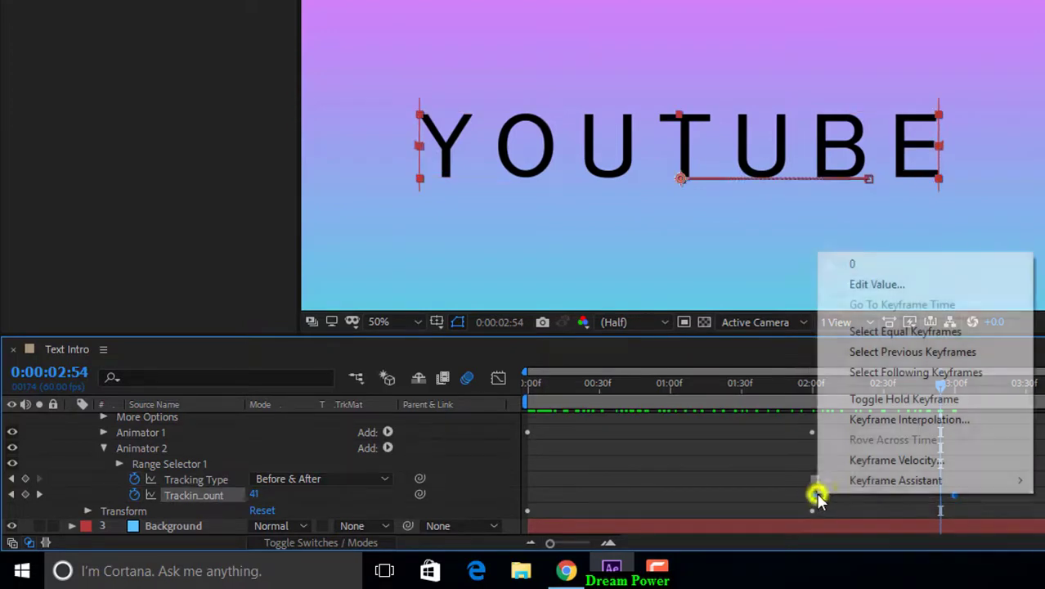
mouse_move(834, 481)
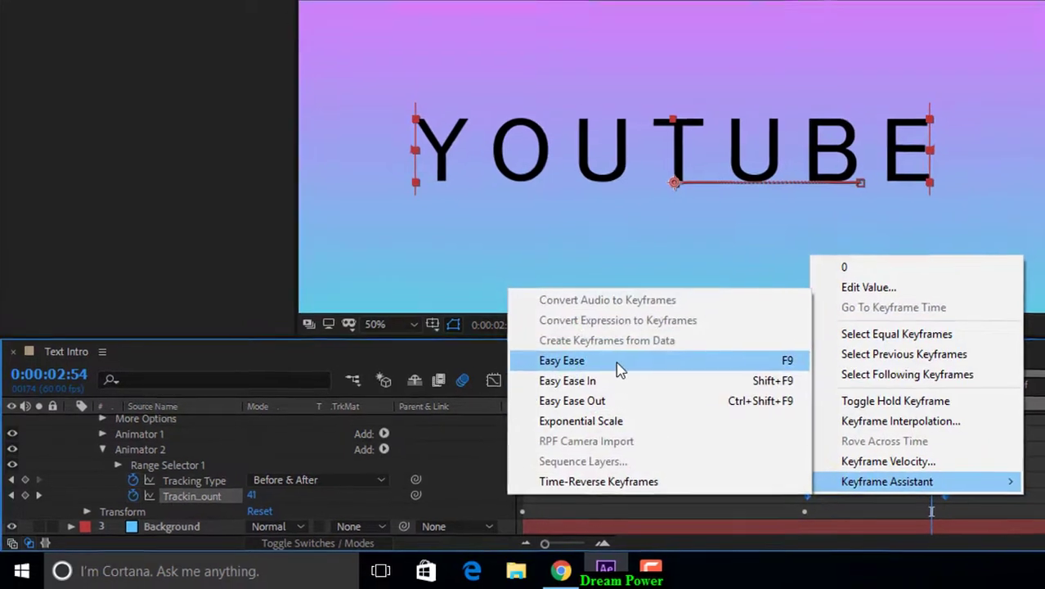
click(621, 359)
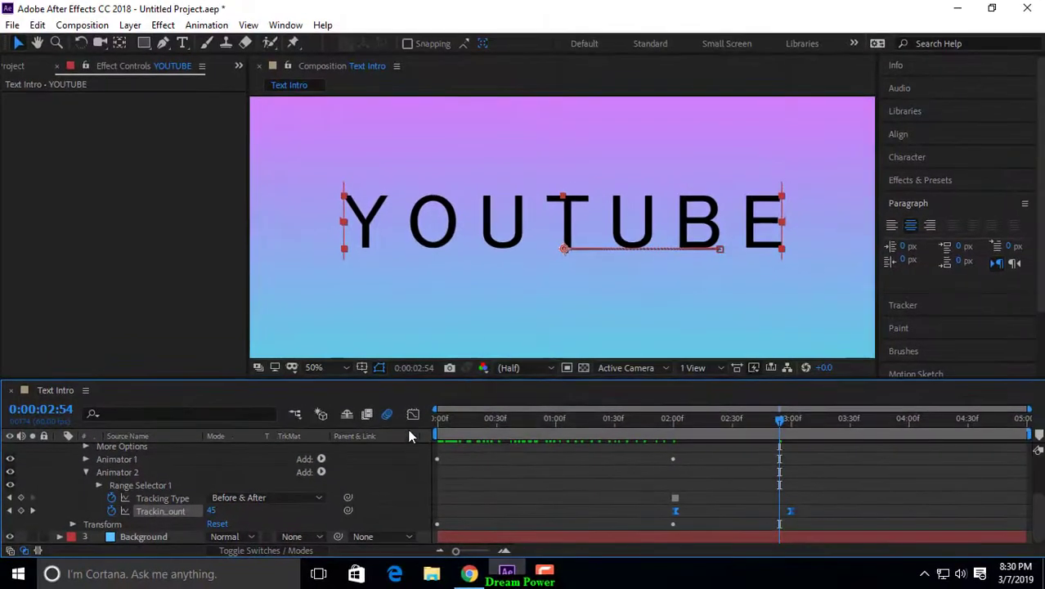
- Lengthen the Tracking Amount keyframes' ease handles into a steep central peak in the speed graph and collapse the YOUTUBE layer
click(413, 415)
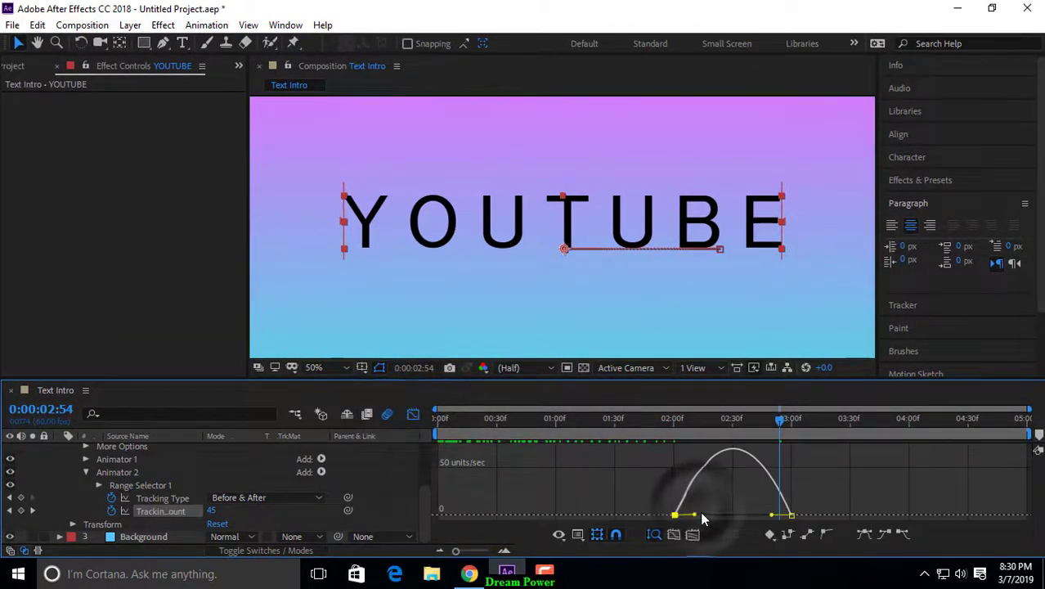
drag(693, 515, 757, 516)
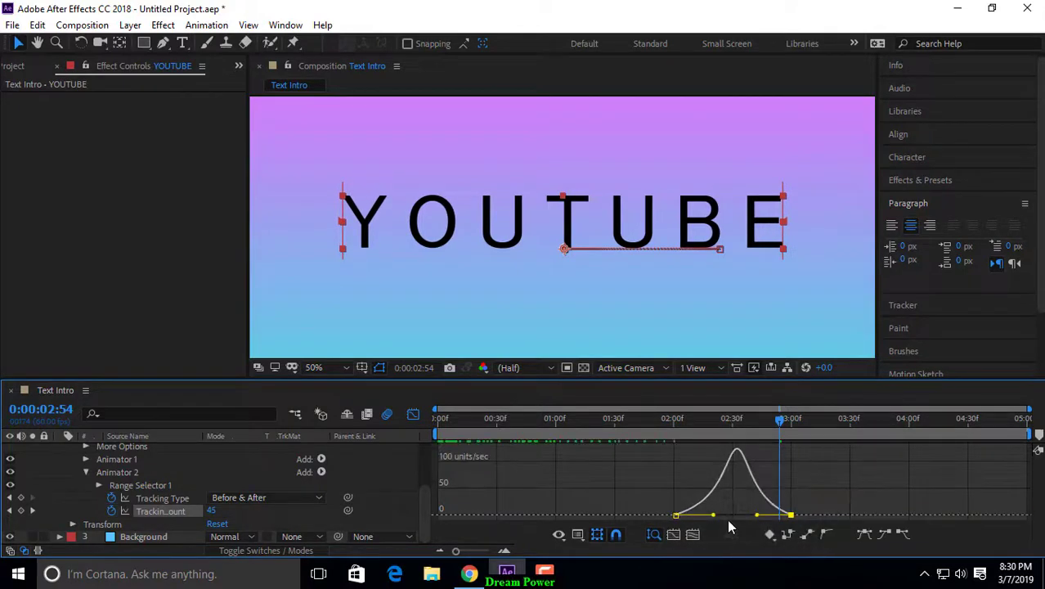
click(417, 411)
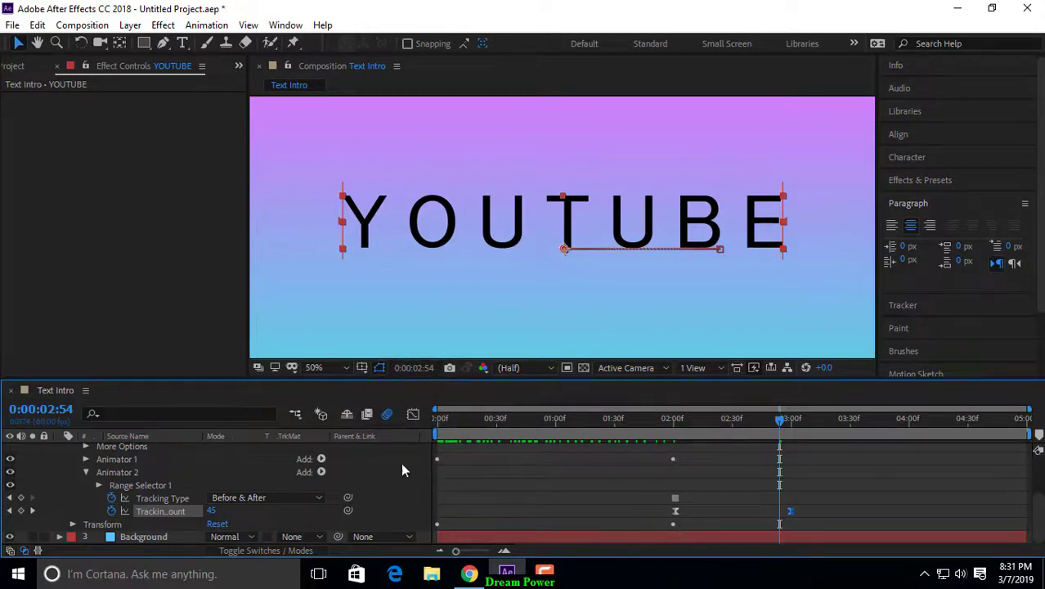
scroll(118, 475, up, 3)
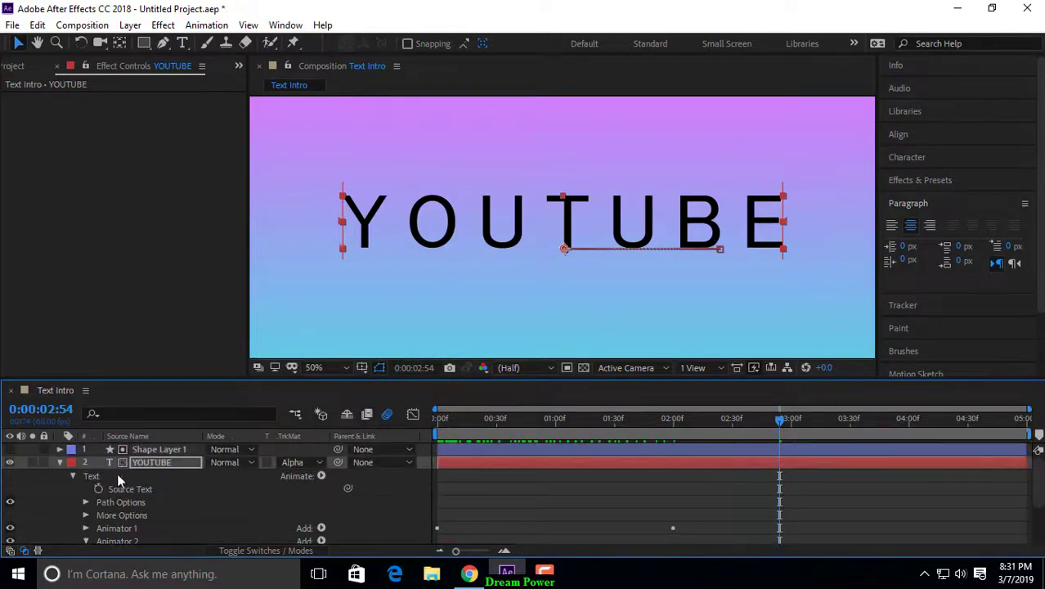
click(58, 463)
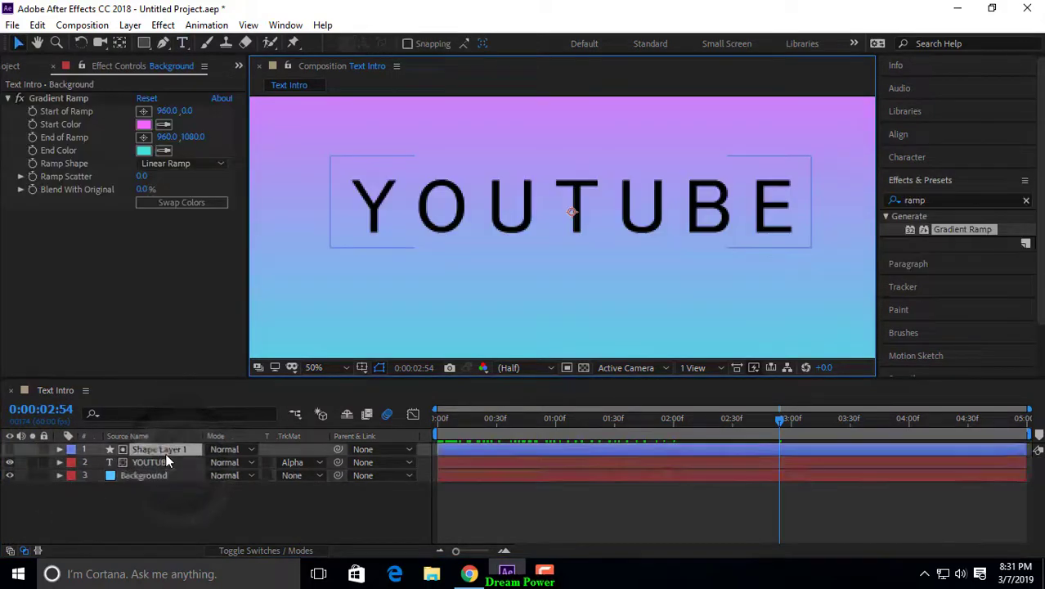
- Pre-compose Shape Layer 1 and the YOUTUBE layer together
click(166, 452)
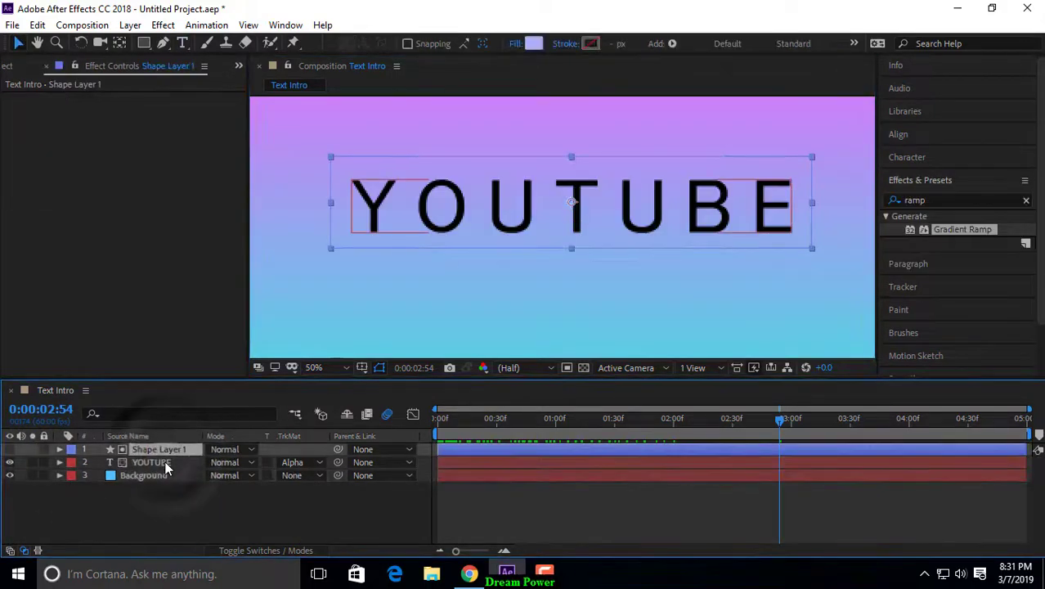
click(164, 461)
right_click(165, 461)
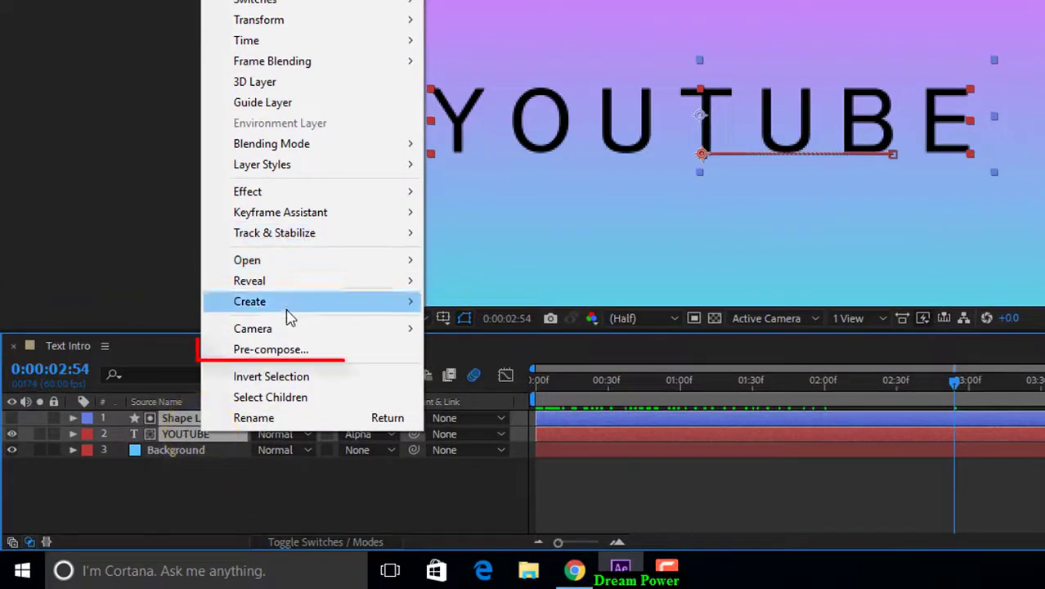
click(288, 354)
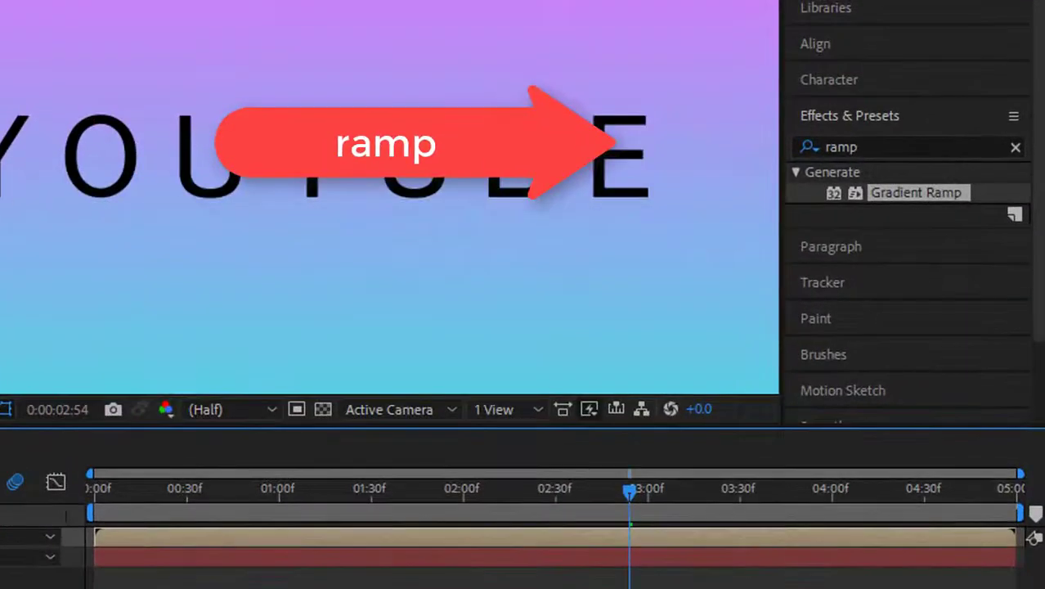
- Apply the Gradient Ramp effect to Pre-comp 1
click(903, 144)
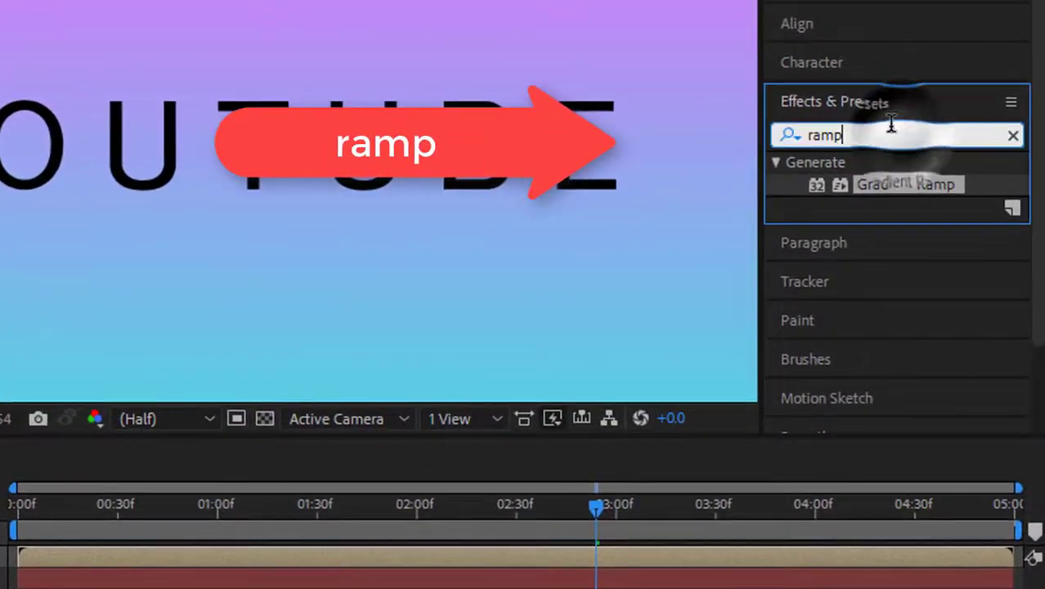
click(895, 108)
click(895, 104)
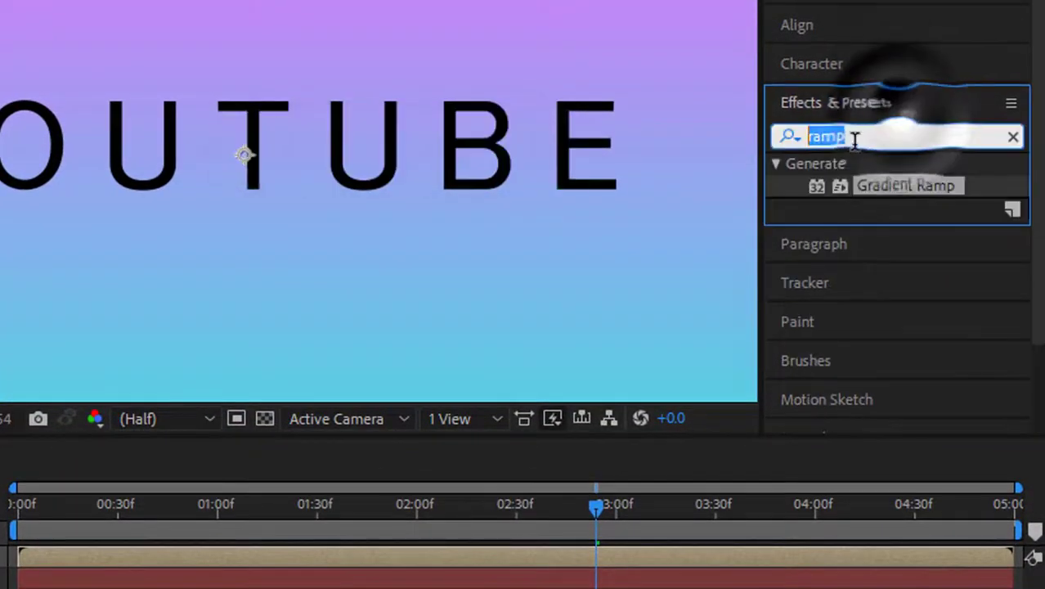
drag(907, 186, 859, 188)
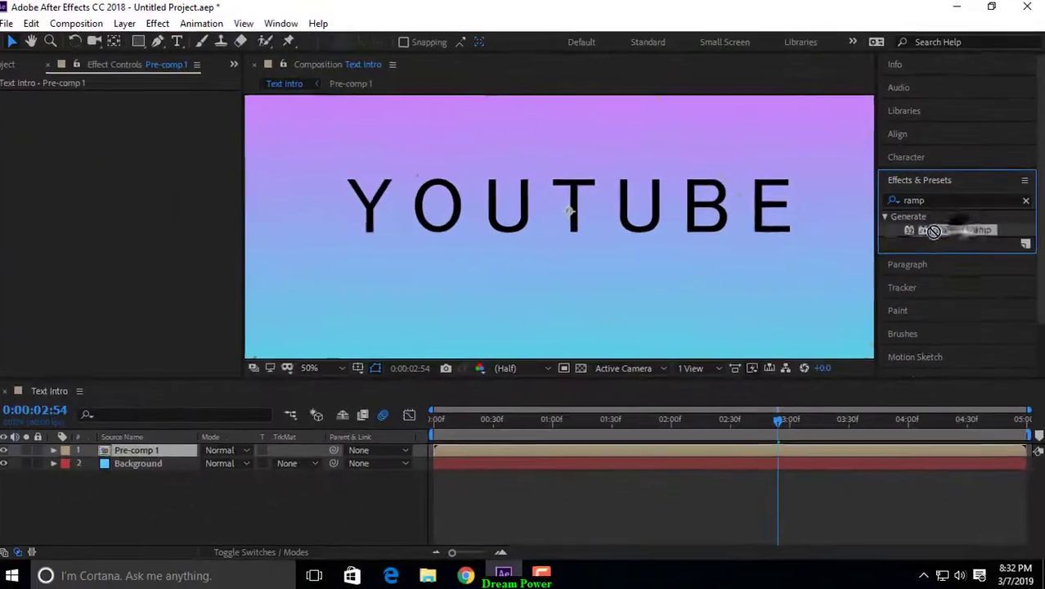
drag(934, 231, 222, 373)
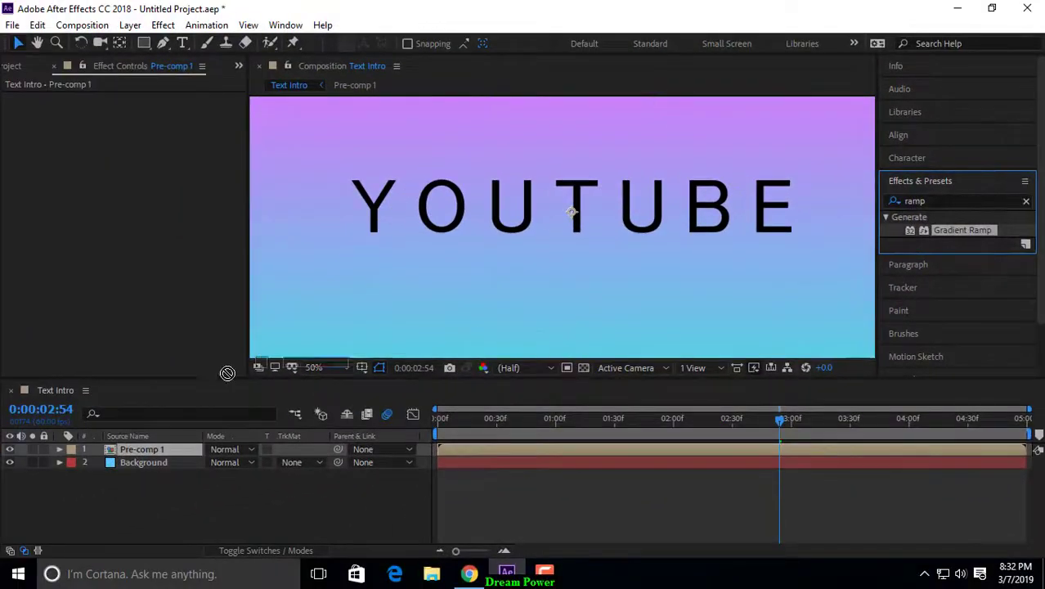
drag(151, 448, 152, 447)
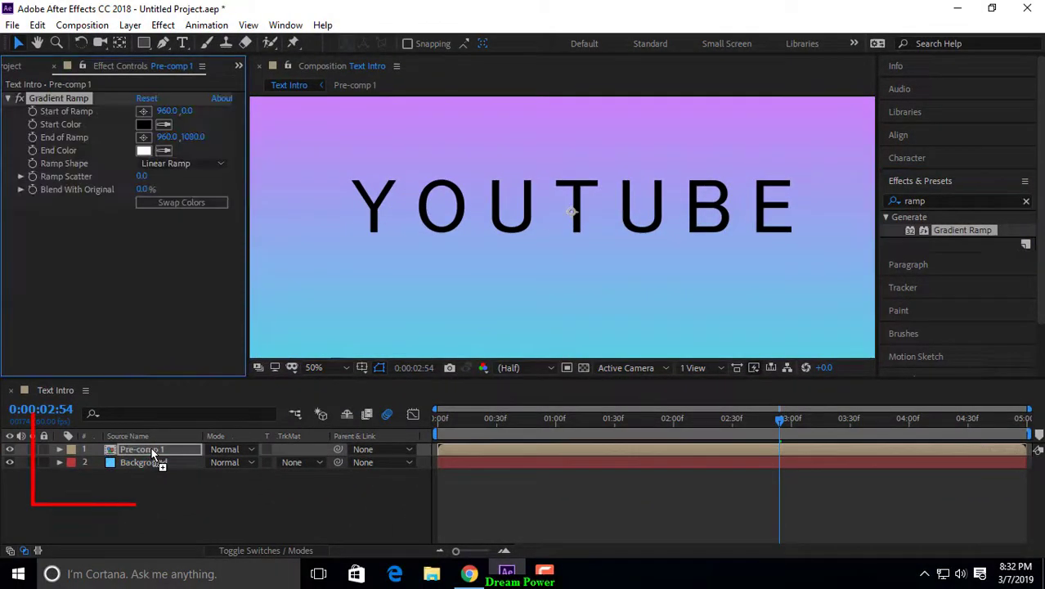
- Set the Gradient Ramp's Start Color on Pre-comp 1 to purple BE45FC
click(149, 127)
drag(192, 284, 240, 284)
drag(296, 322, 299, 327)
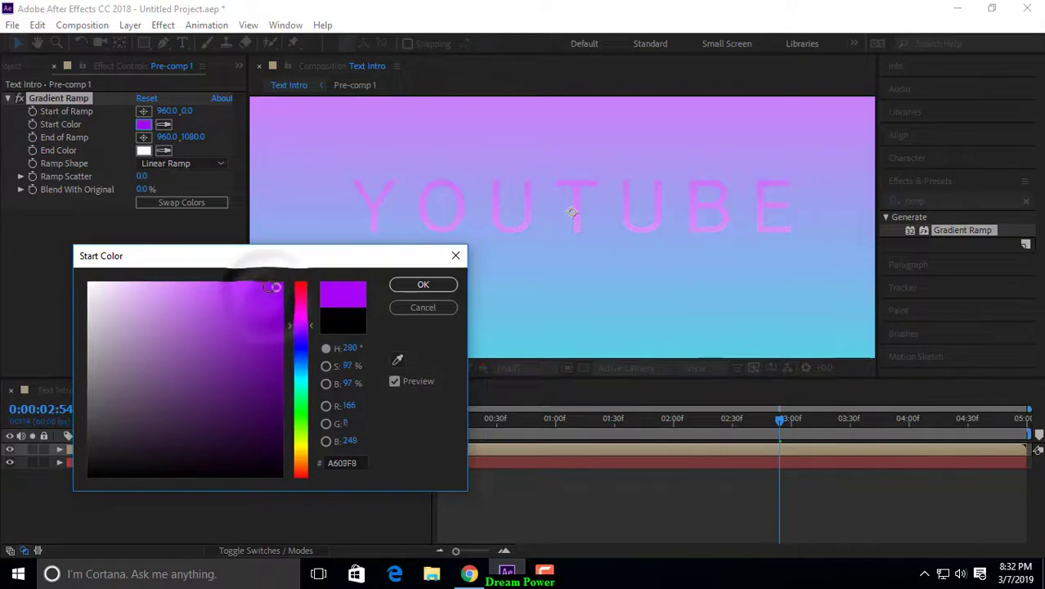
click(252, 285)
click(223, 282)
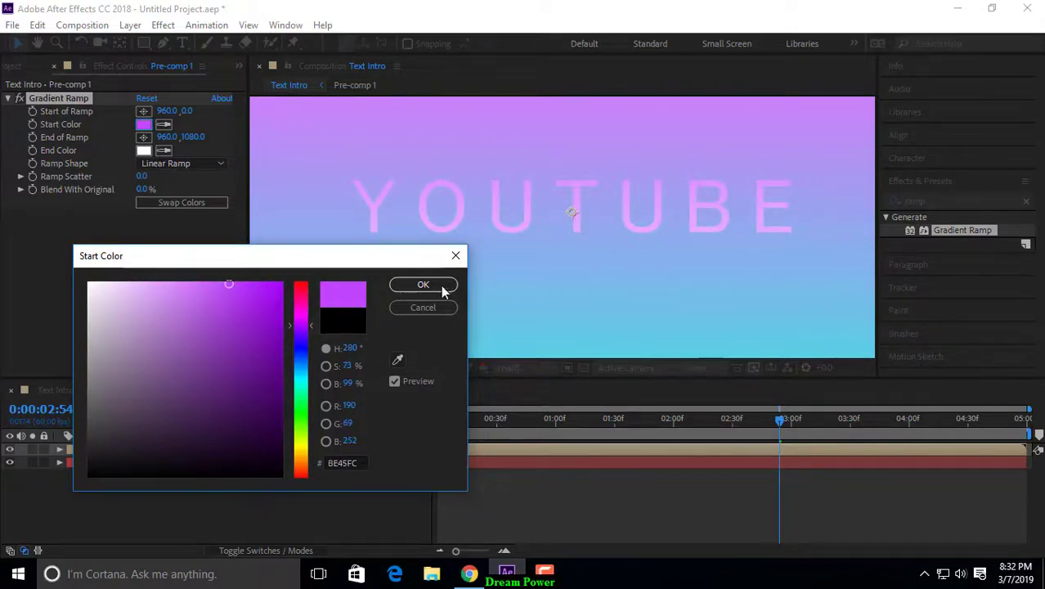
click(443, 292)
- Set the Gradient Ramp's End Color to a fully saturated bright magenta
click(144, 150)
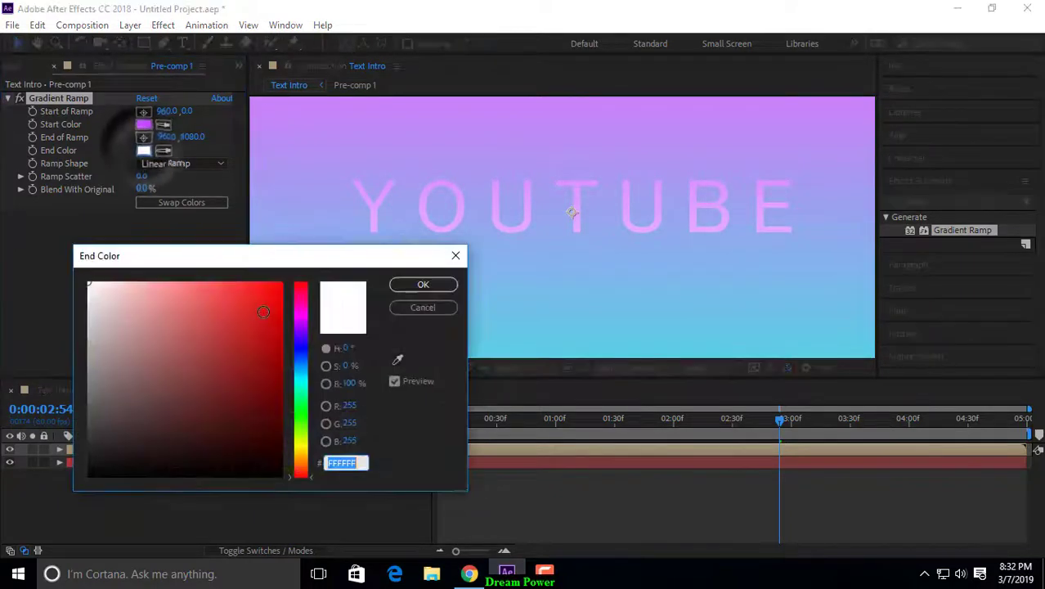
click(256, 287)
click(299, 326)
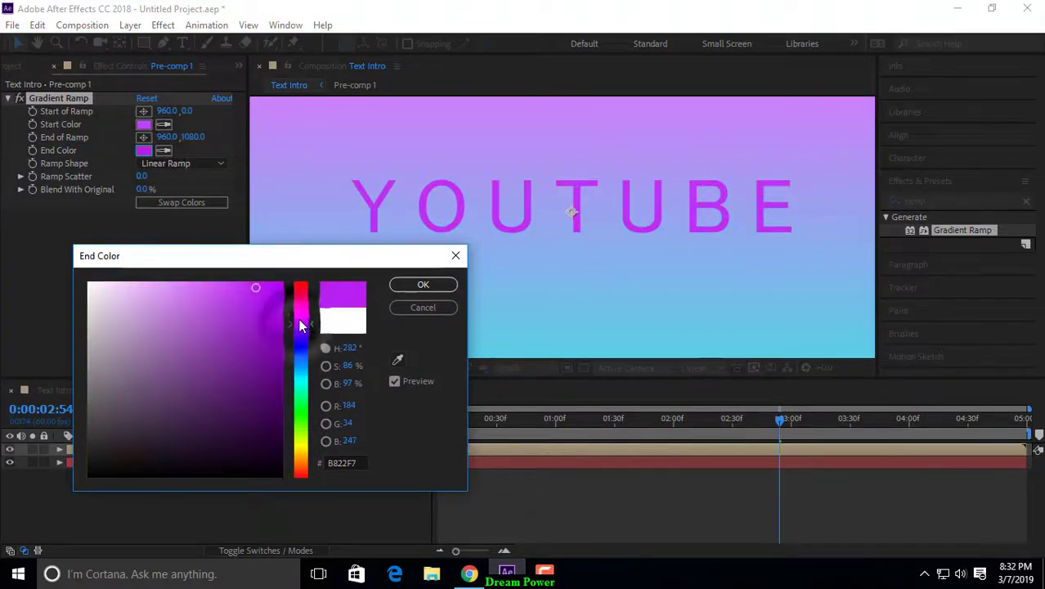
mouse_move(299, 326)
mouse_down()
mouse_move(302, 300)
mouse_move(301, 314)
mouse_up()
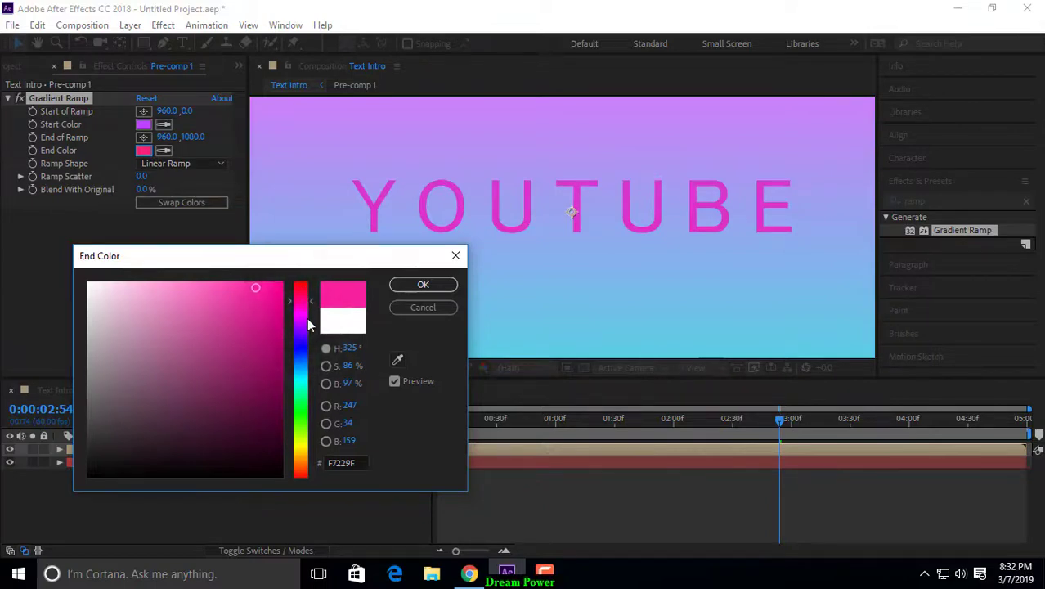
click(278, 287)
drag(304, 325, 303, 314)
click(401, 288)
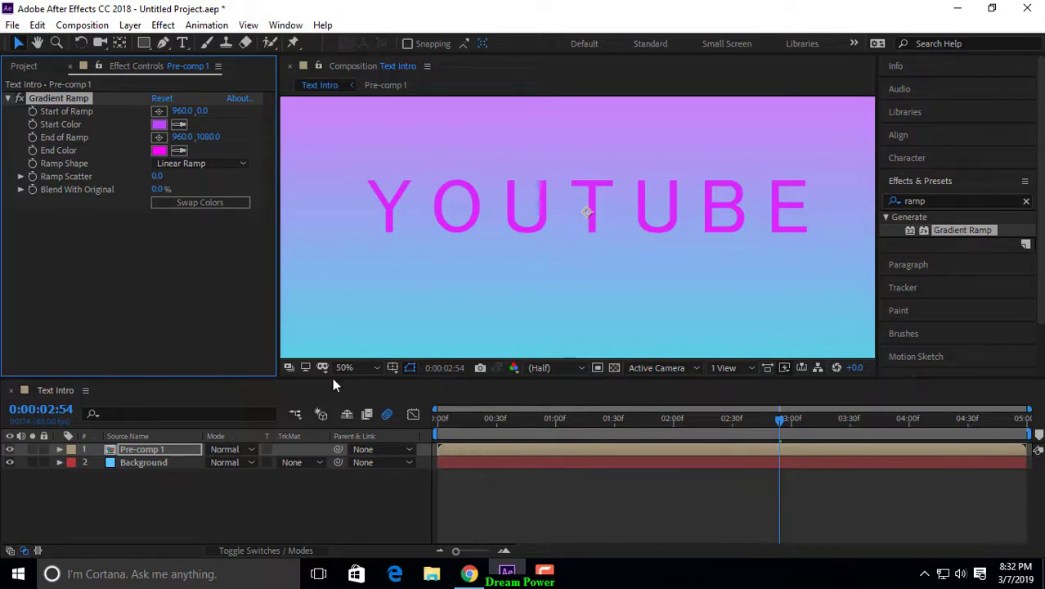
- Preview the gradient-coloured YOUTUBE text animation from the start of the composition
click(176, 449)
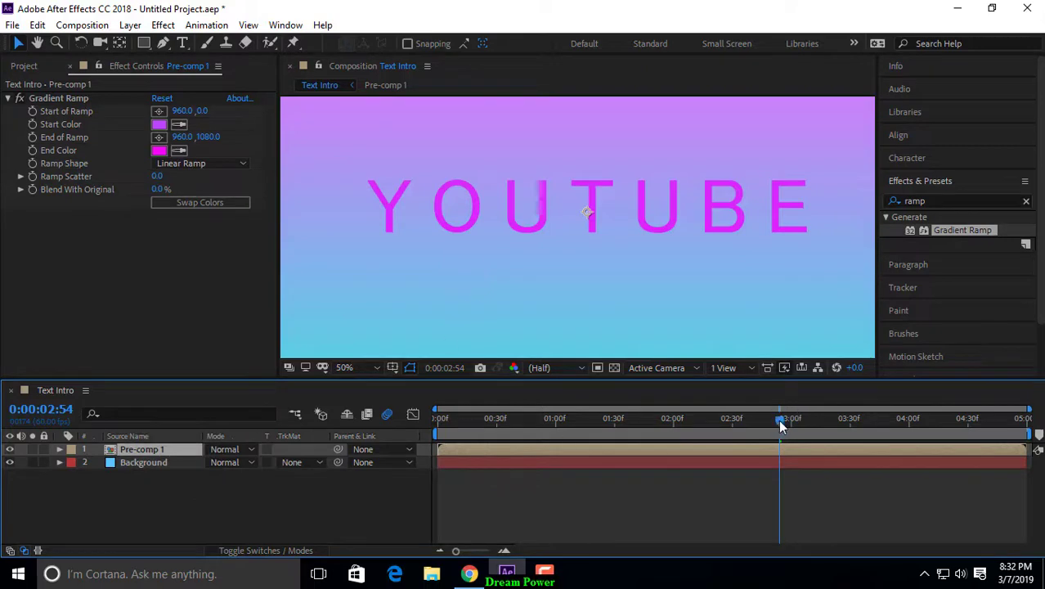
drag(779, 420, 440, 423)
key(space)
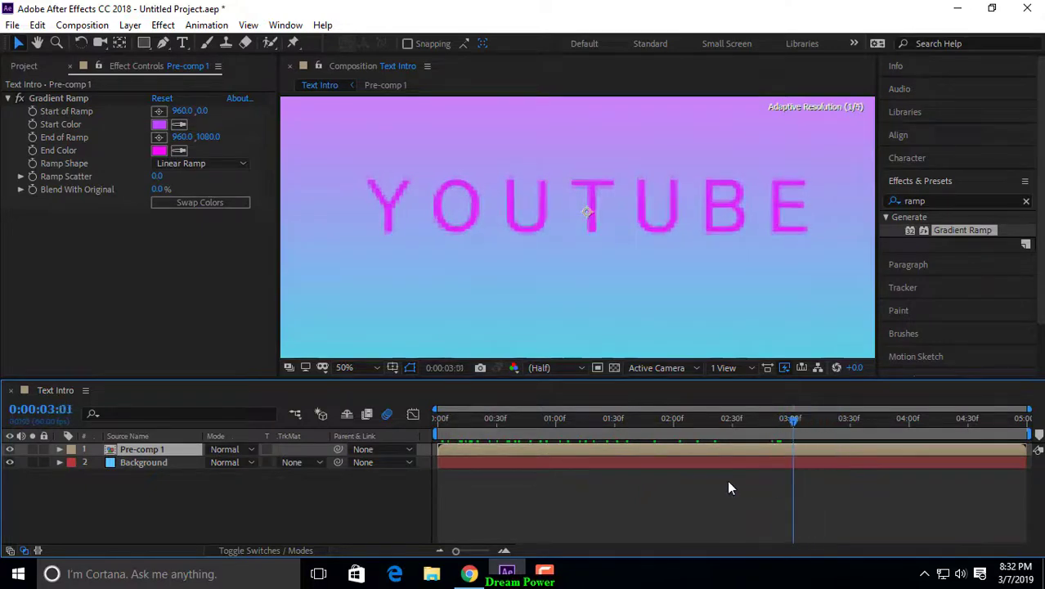
drag(729, 482, 691, 494)
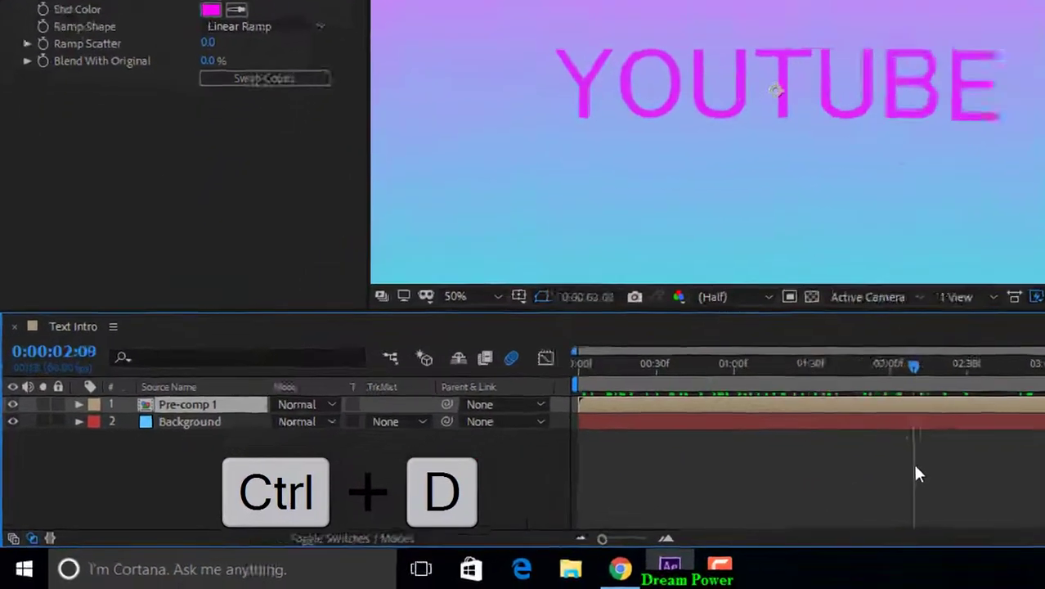
- Duplicate the Pre-comp 1 layer and rename the lower copy Comp-2
key(ctrl+d)
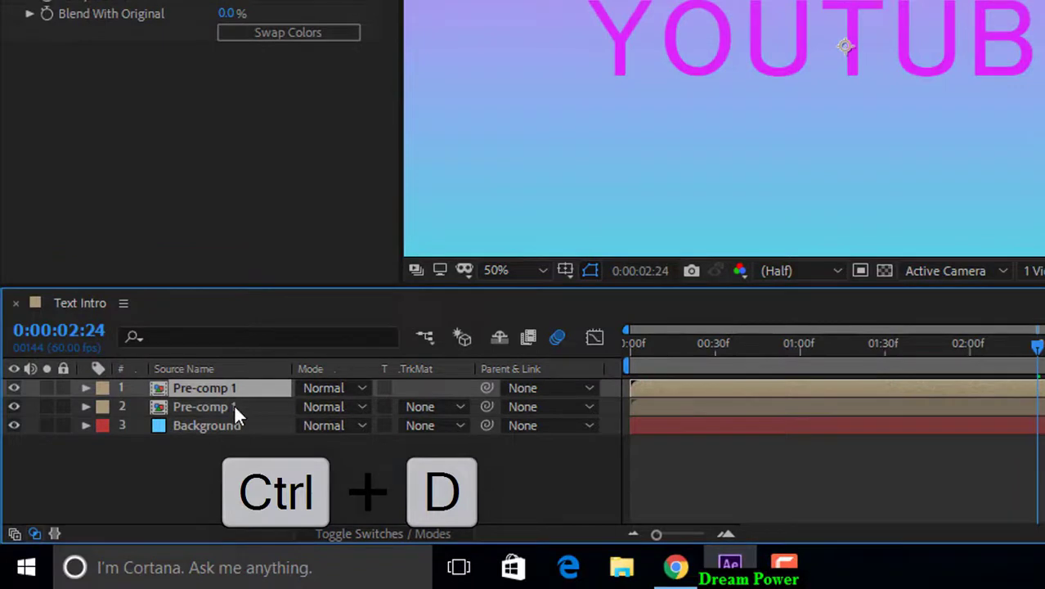
click(233, 408)
right_click(209, 406)
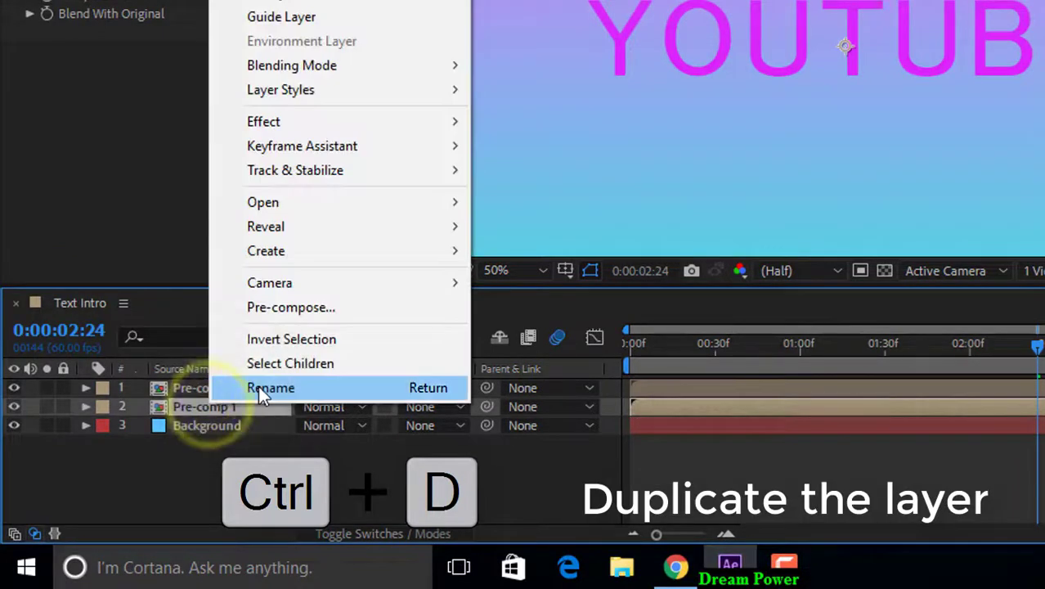
click(261, 389)
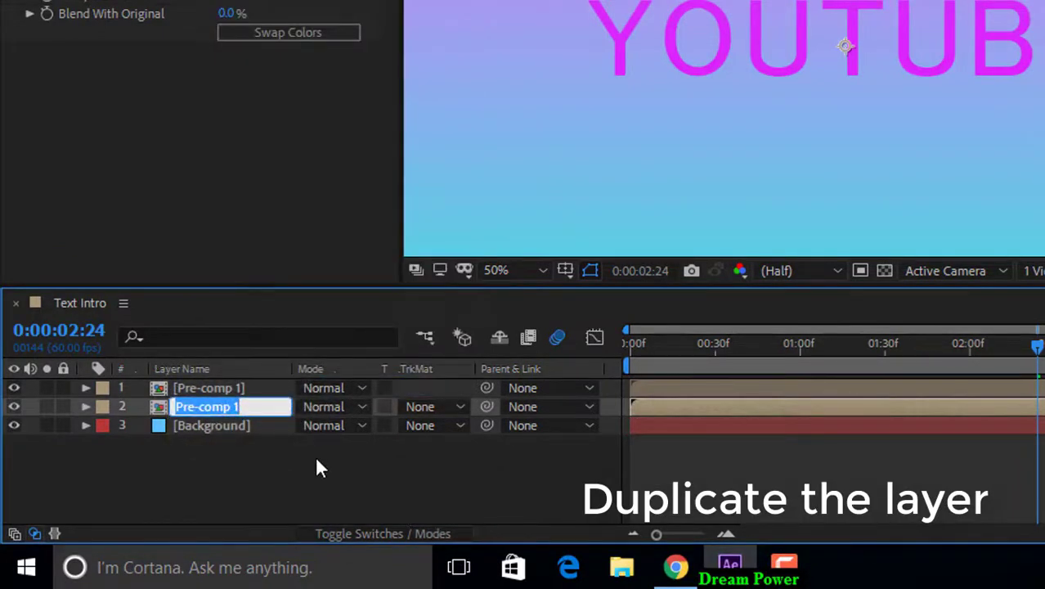
text(Comp)
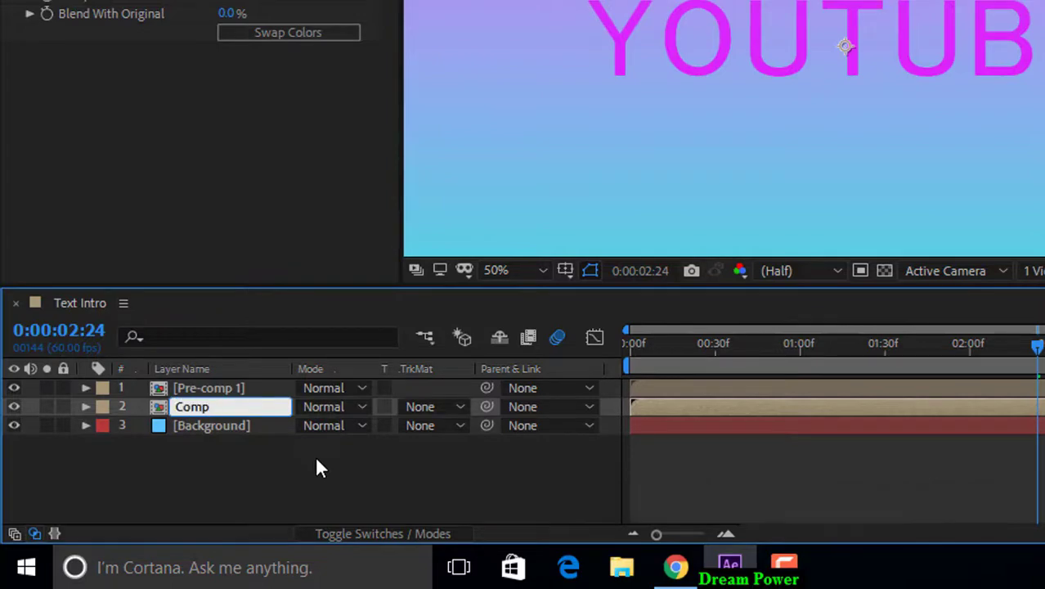
text(-2)
key(Return)
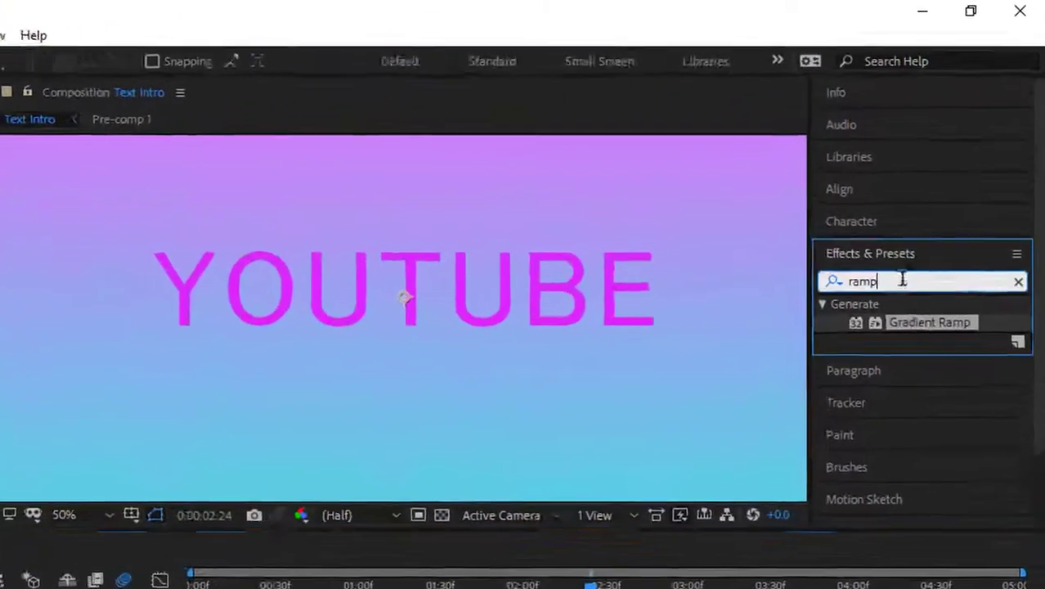
- Apply the Fast Blur (Legacy) effect to Comp-2 and set its Blurriness to 63
double_click(899, 281)
key(BackSpace)
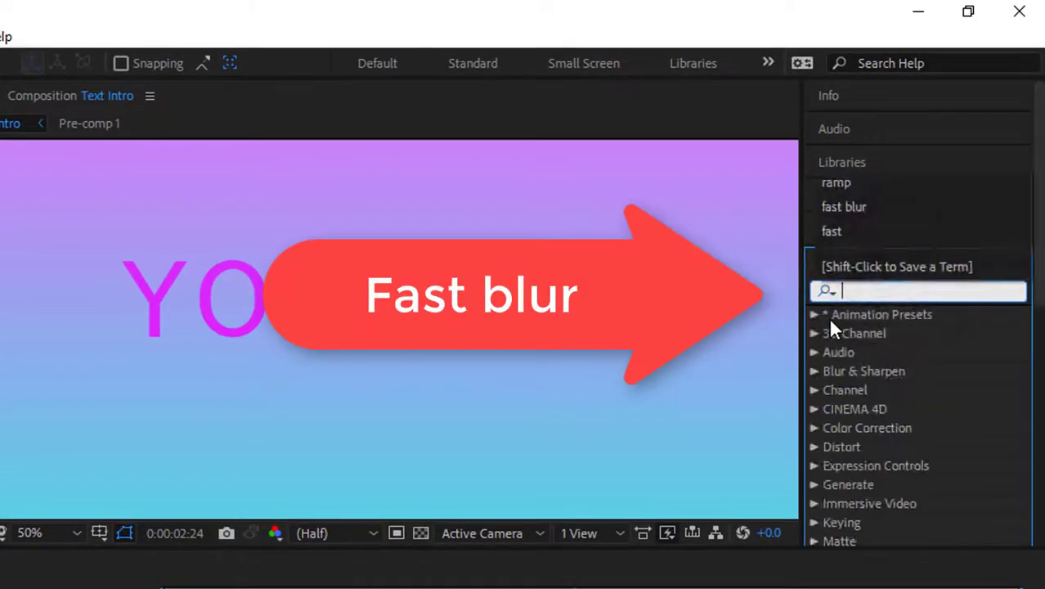
text(fast blur)
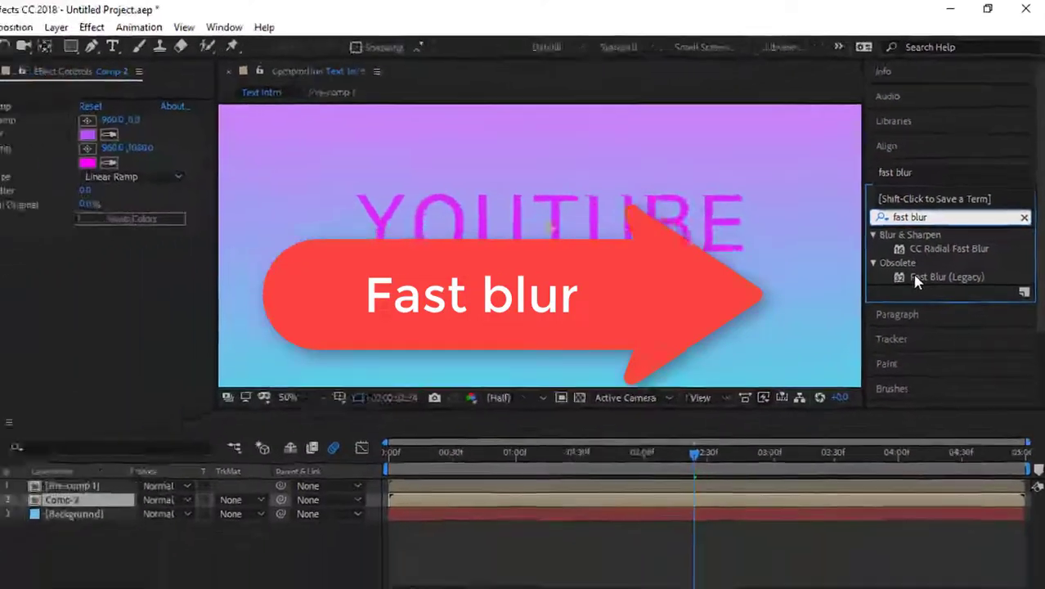
click(922, 372)
drag(964, 260, 159, 461)
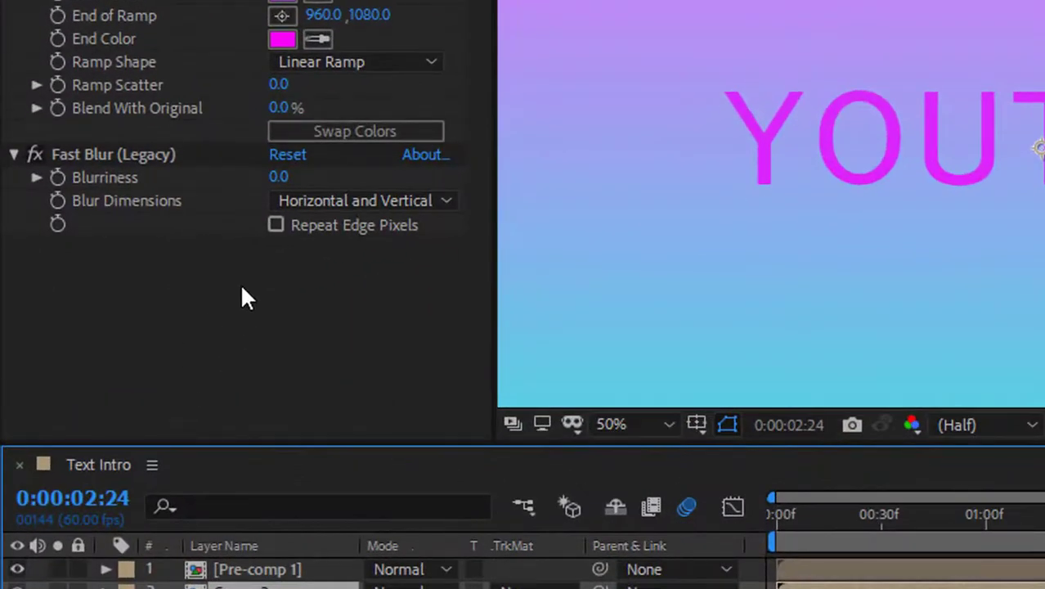
drag(278, 179, 361, 181)
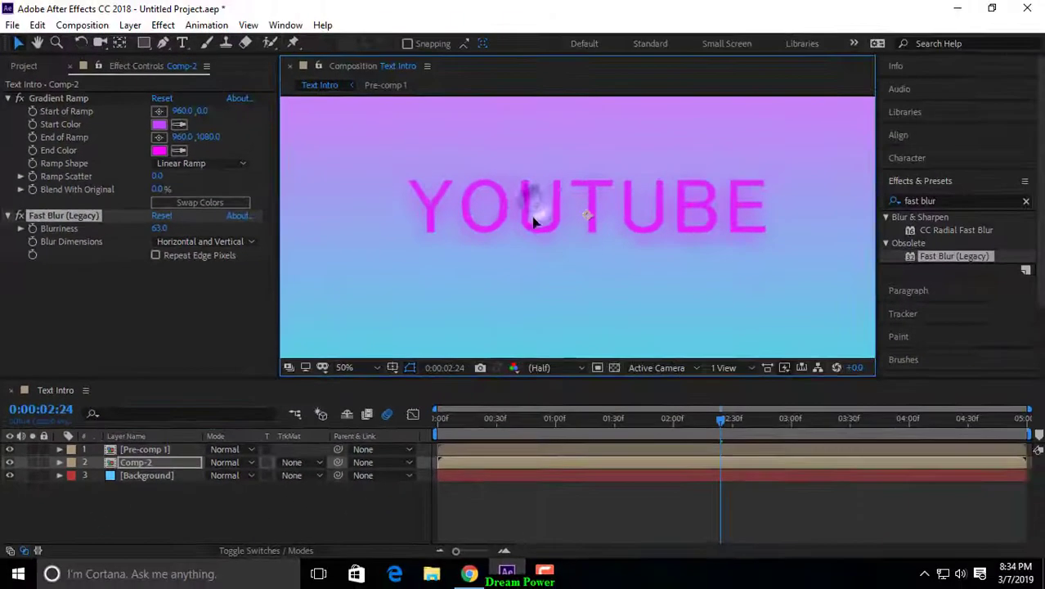
- Move the blurred Comp-2 text directly below the sharp YOUTUBE letters as a shadow and preview the animation from the start
drag(529, 245, 535, 254)
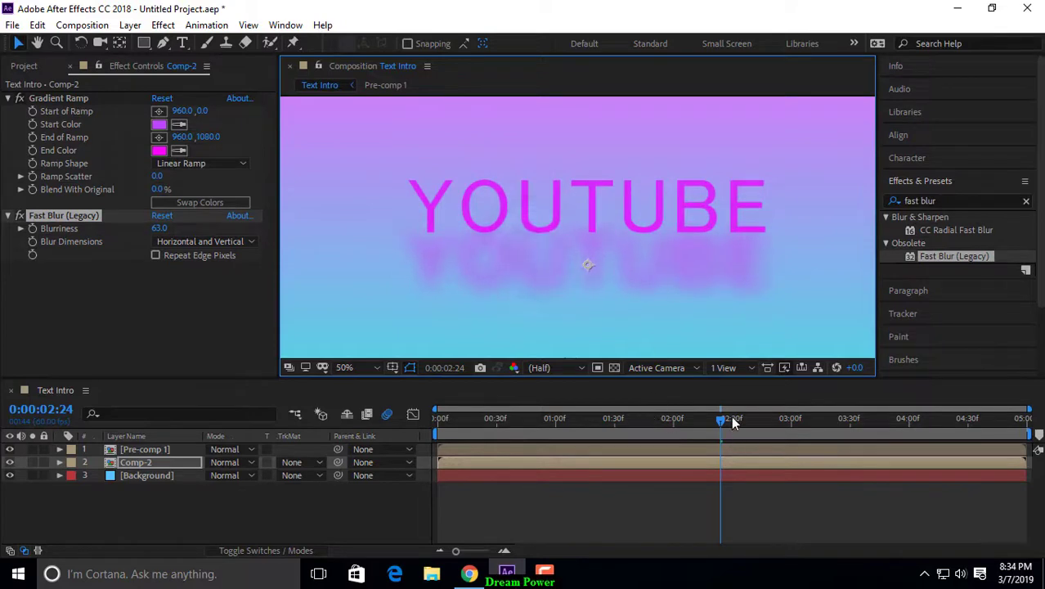
drag(721, 421, 423, 441)
drag(569, 444, 798, 450)
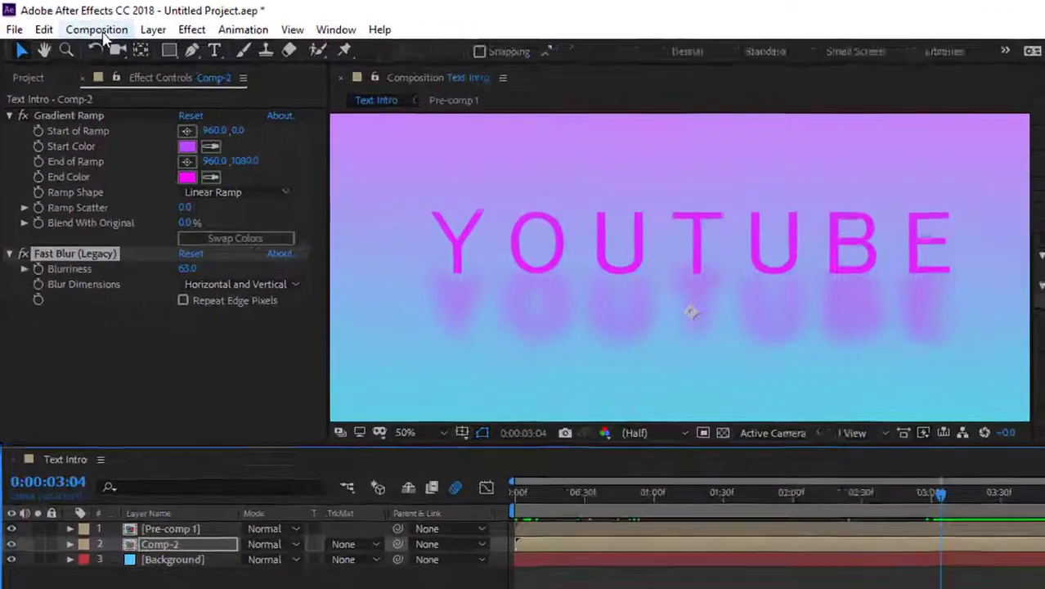
- Add the Text Intro composition to the render queue and set its output module format to QuickTime
click(85, 25)
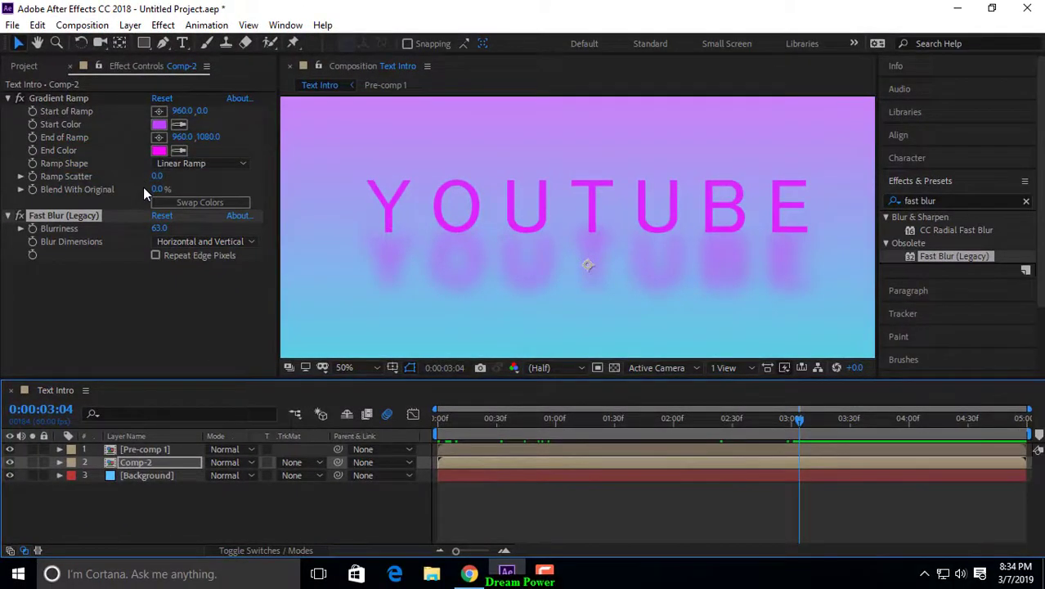
key(ctrl+m)
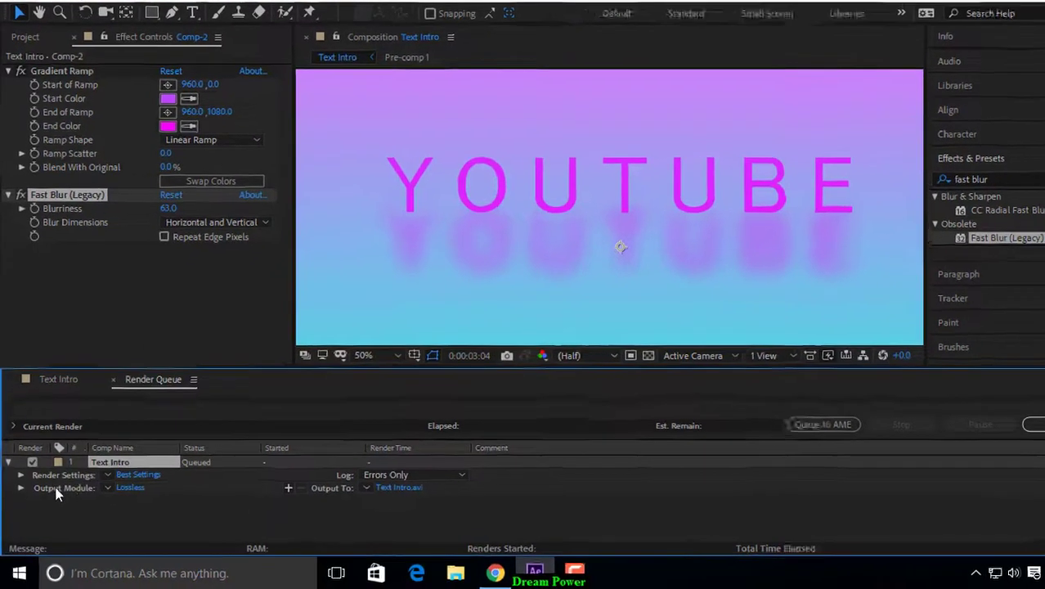
click(58, 493)
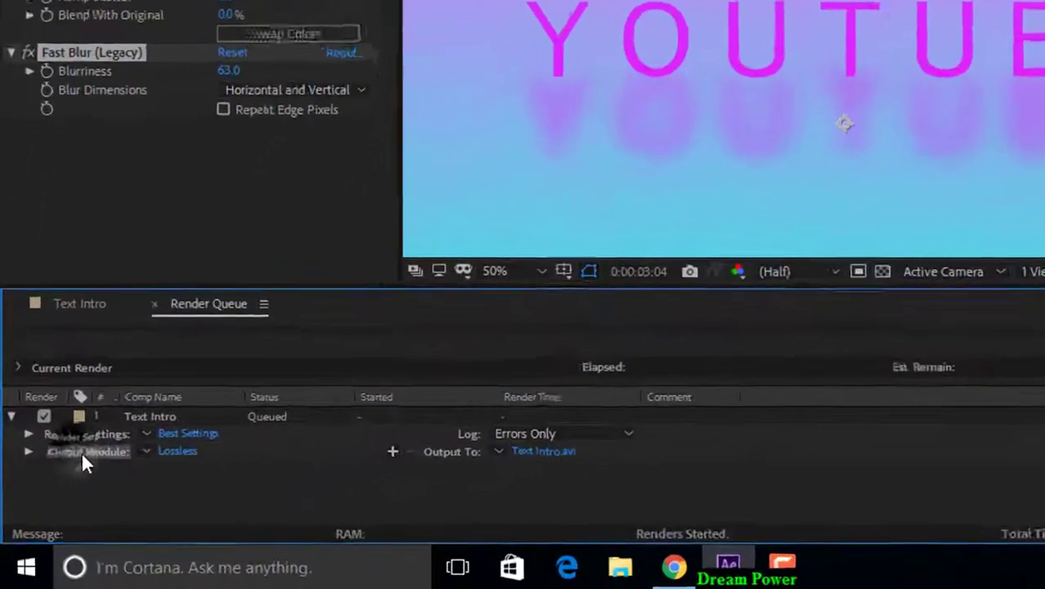
click(191, 443)
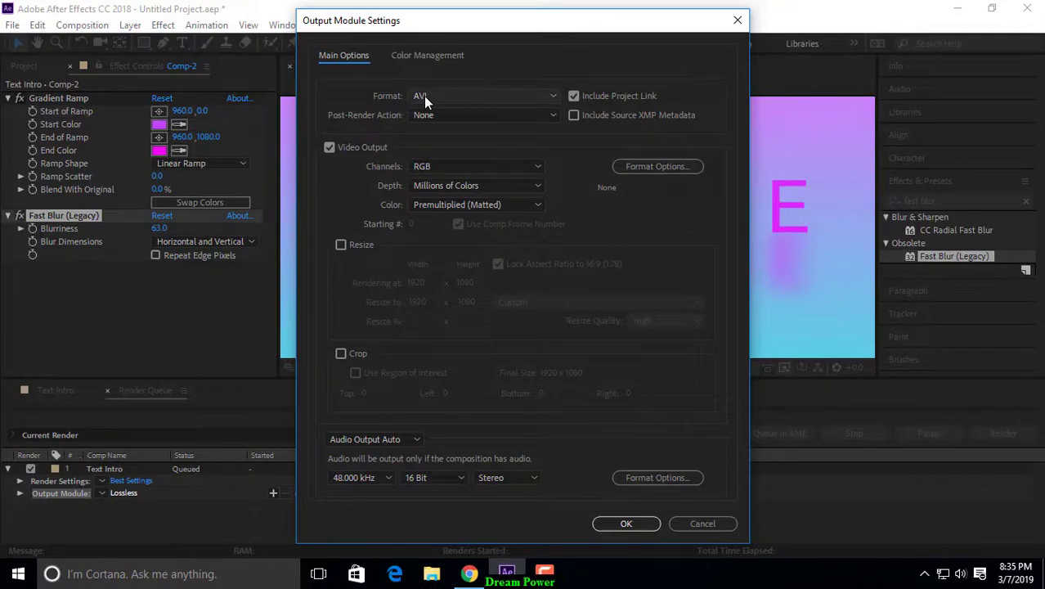
click(424, 96)
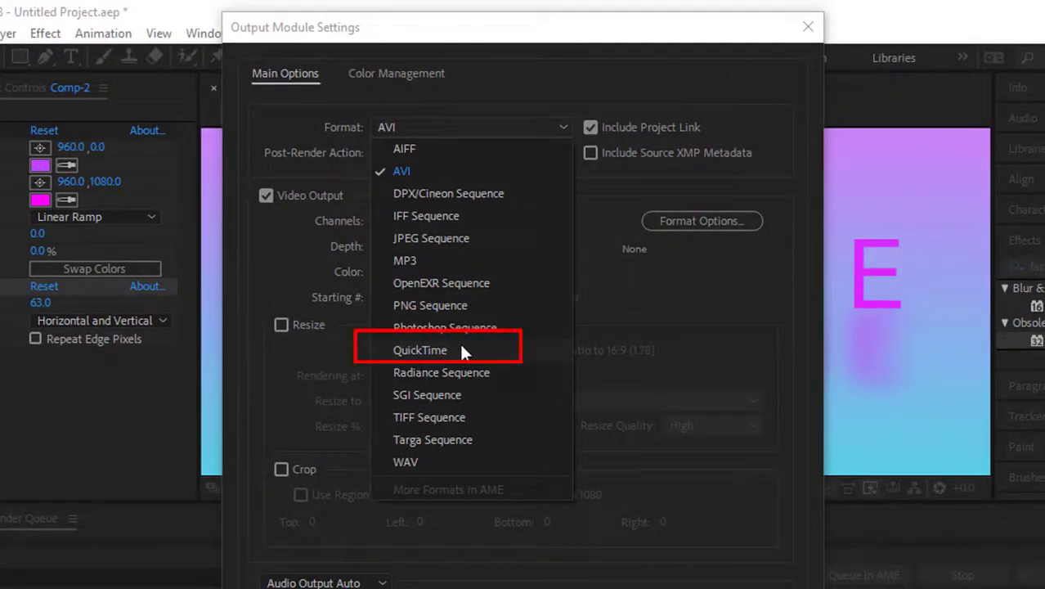
click(460, 349)
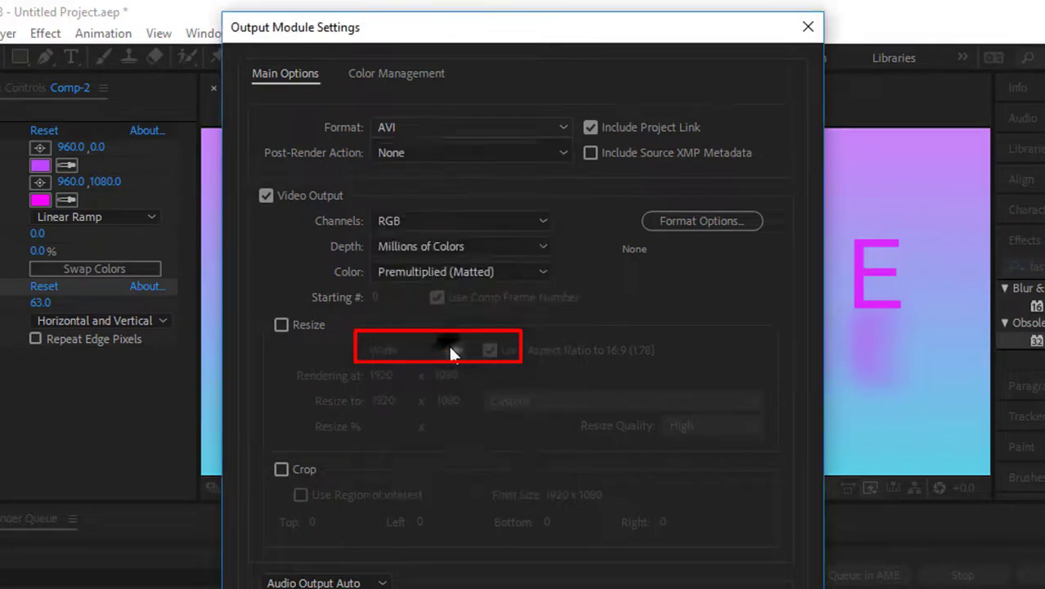
- Set the QuickTime format's video codec to DVCPRO HD 1080i60 and accept the format options
click(680, 222)
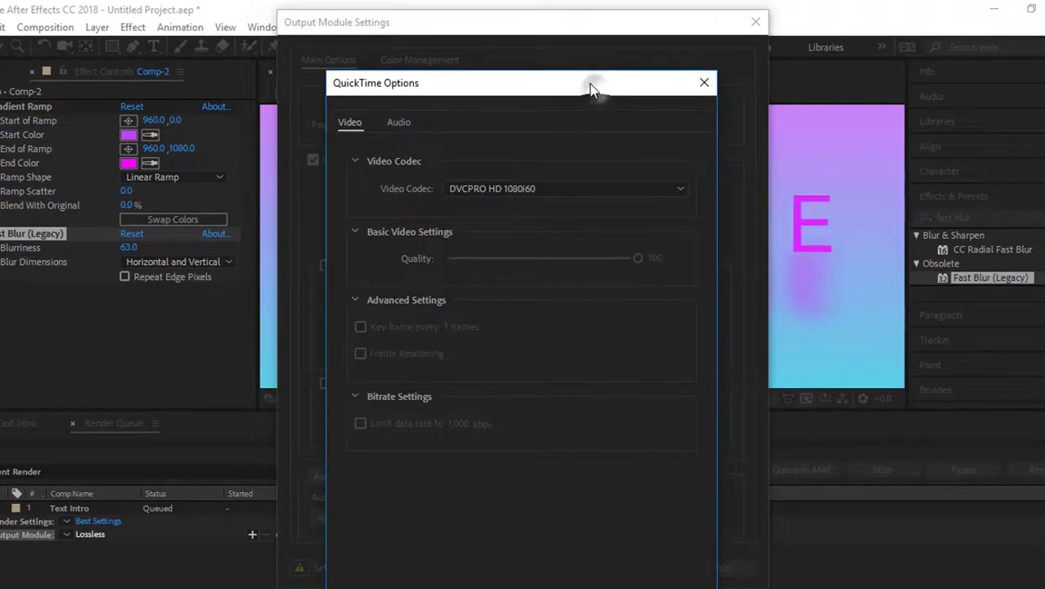
drag(588, 85, 584, 29)
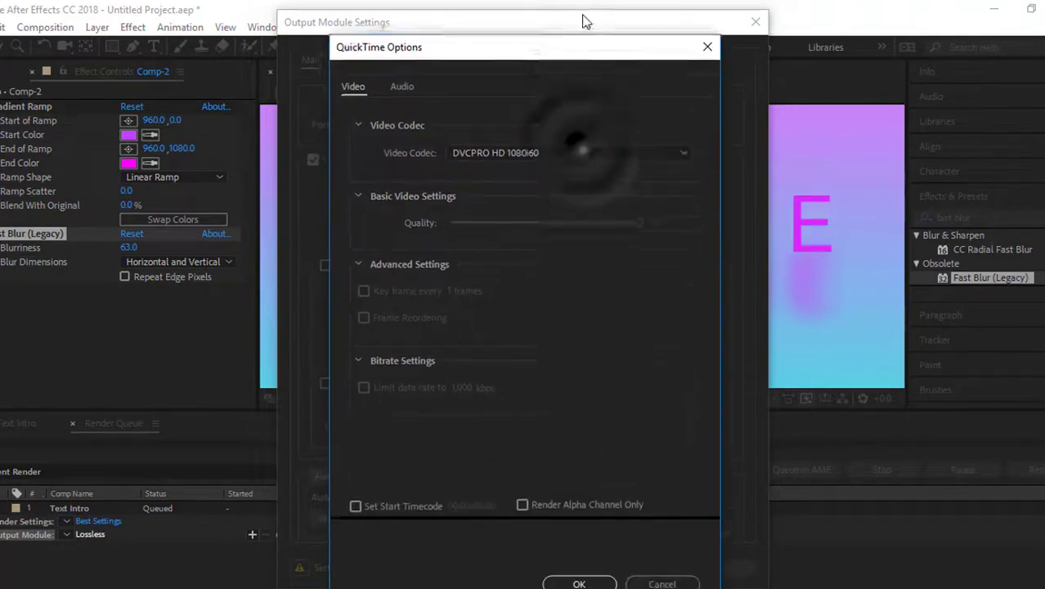
click(532, 142)
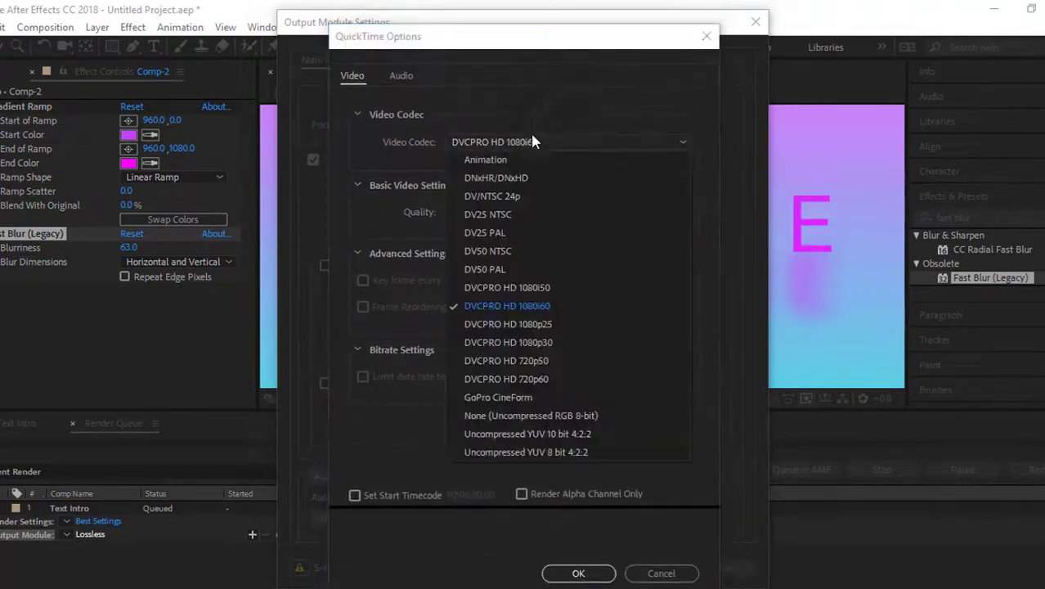
click(548, 315)
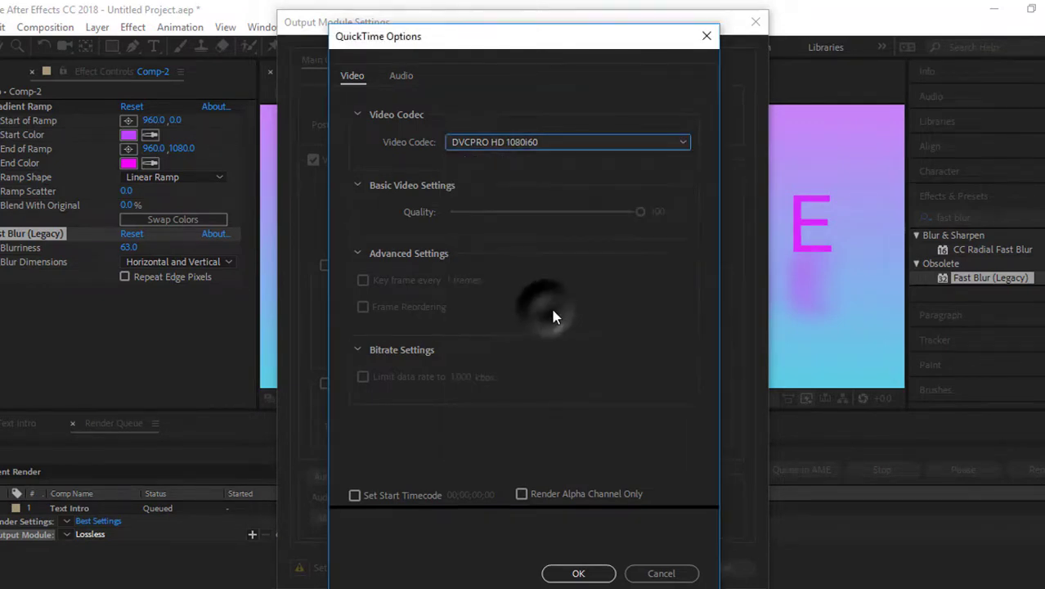
click(579, 573)
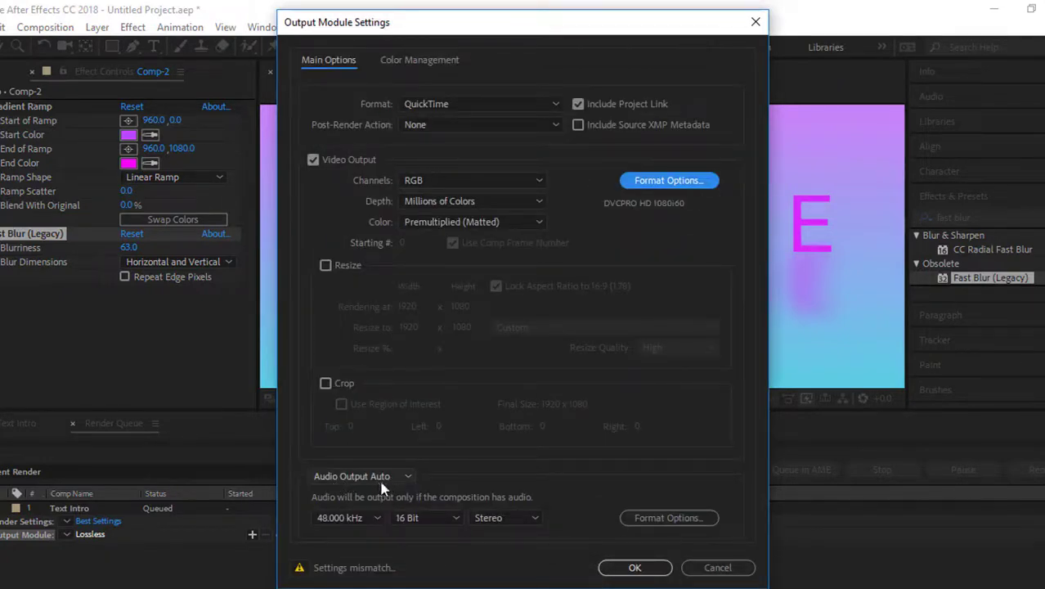
- Set the output module's audio to Audio Output On and accept the output module settings
click(353, 477)
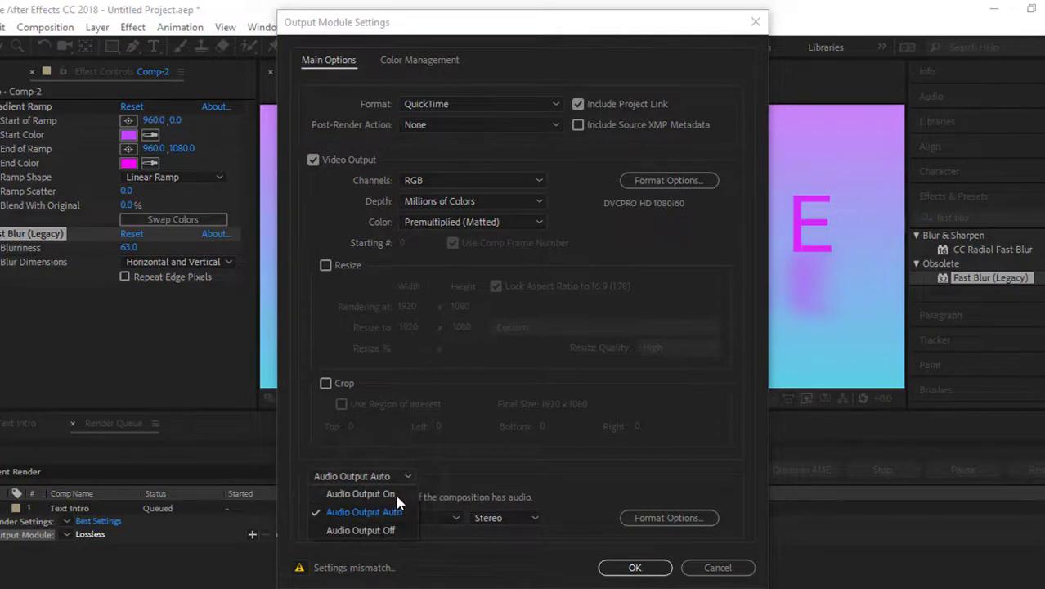
click(395, 494)
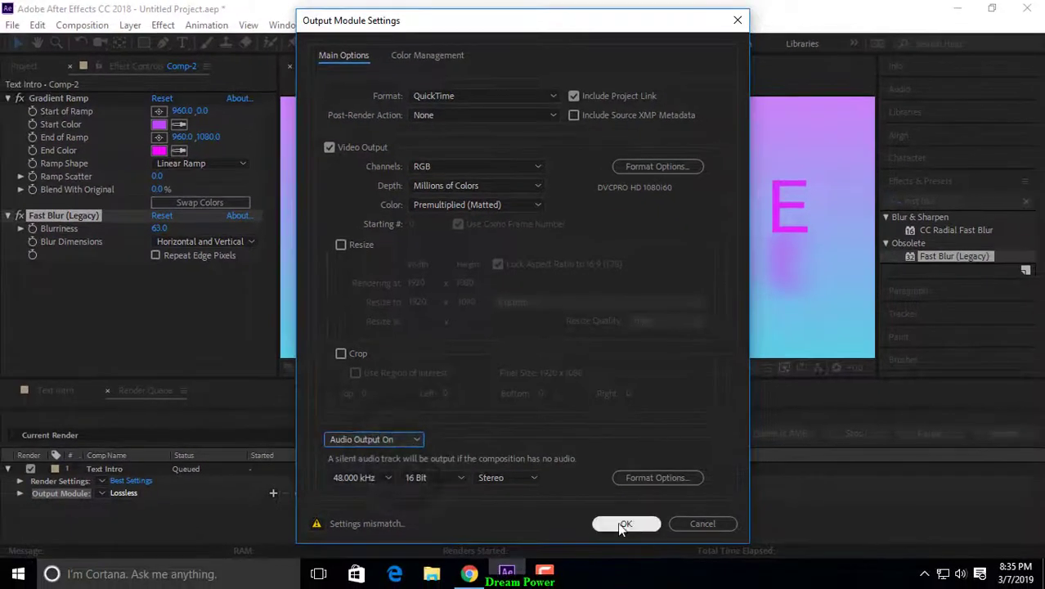
click(628, 524)
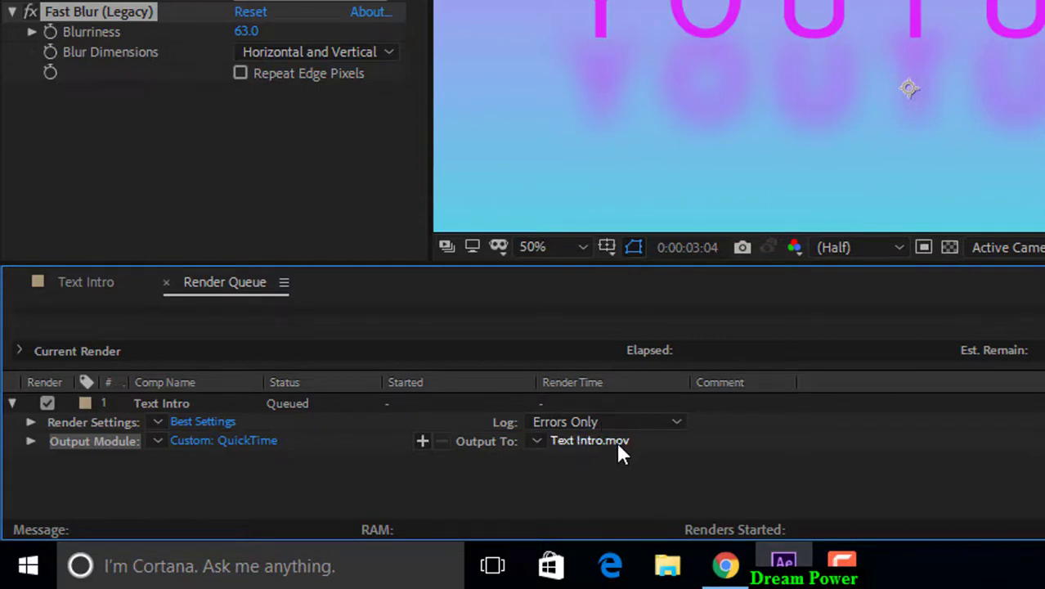
- Set the render's output file to Text Intro in QuickTime format on Local Disk (D:)
click(573, 442)
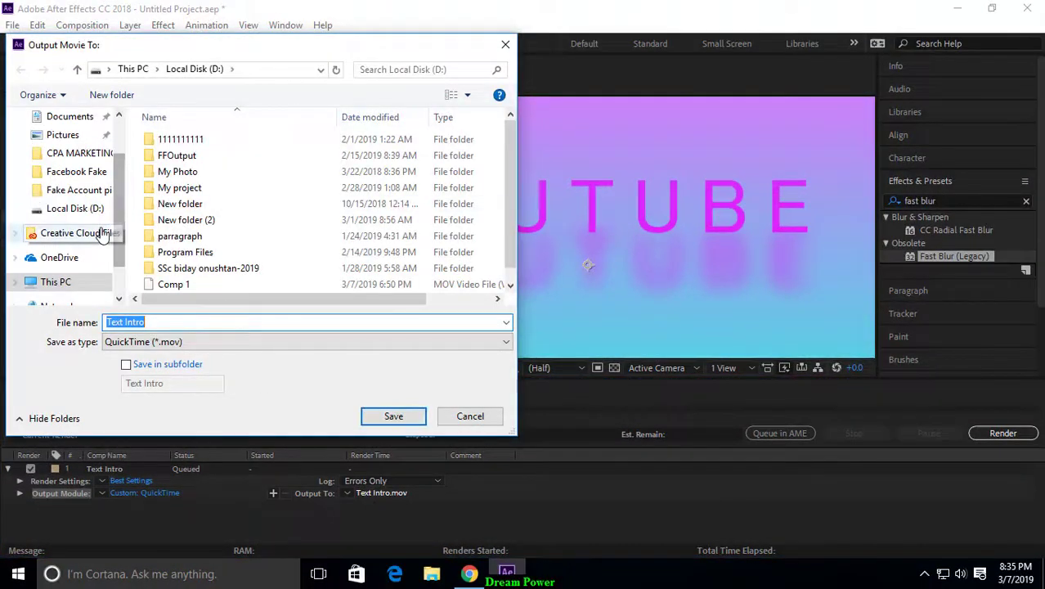
click(79, 286)
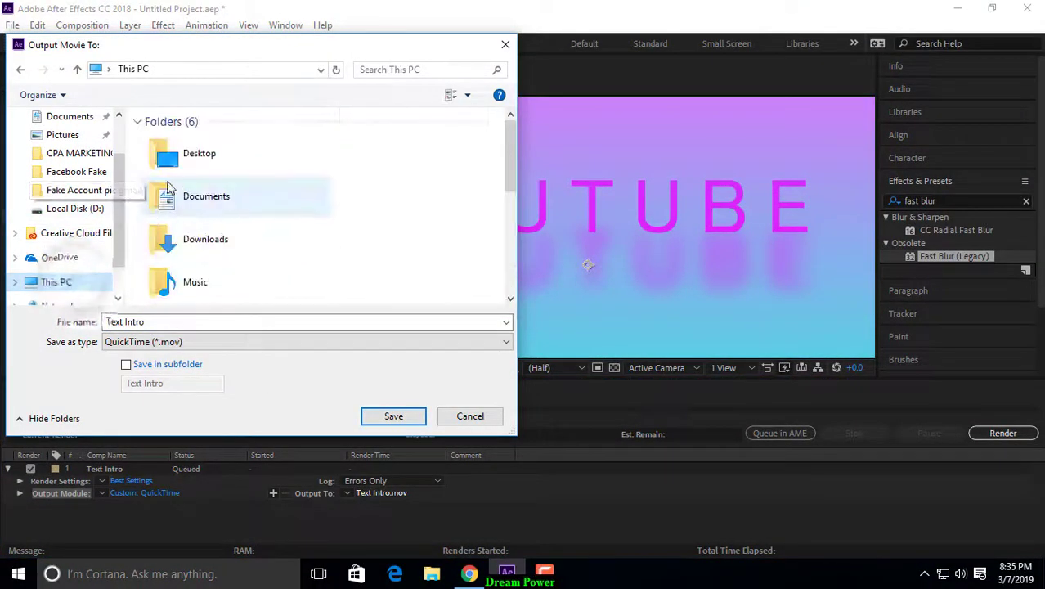
scroll(220, 220, down, 3)
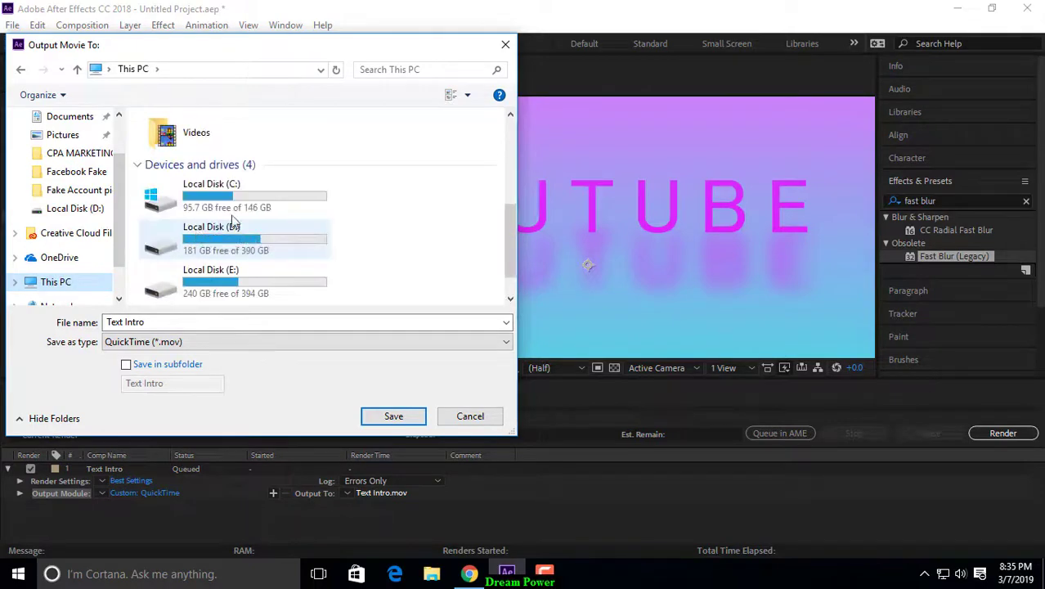
double_click(241, 238)
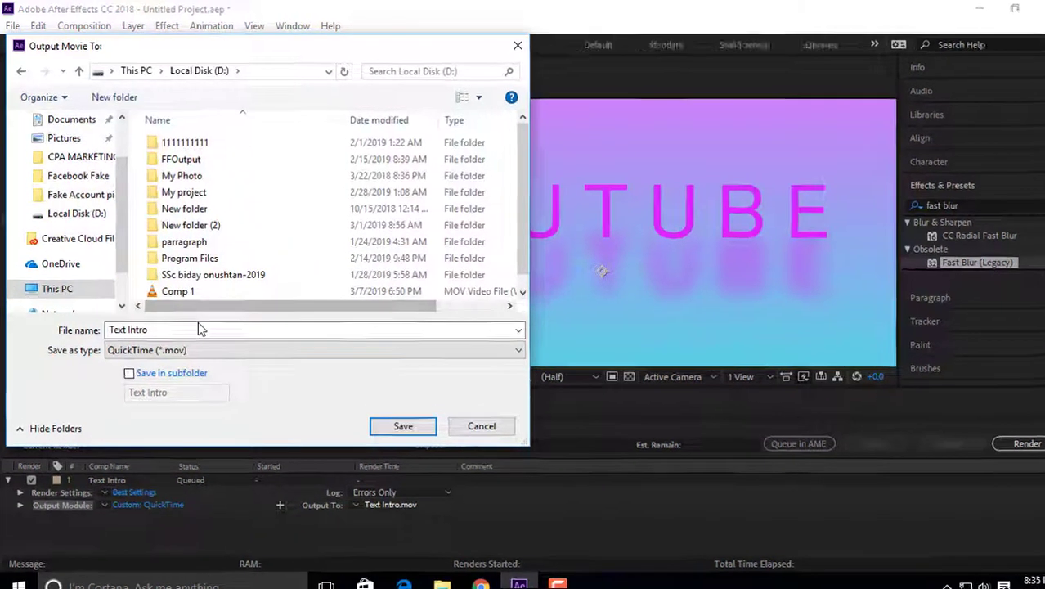
click(143, 321)
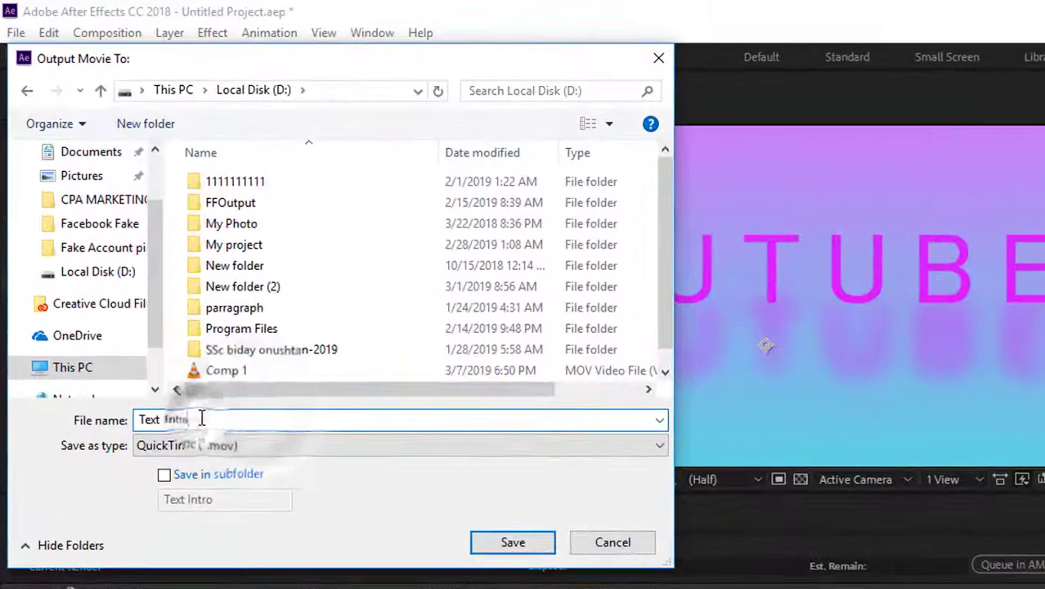
drag(210, 418, 141, 419)
click(208, 417)
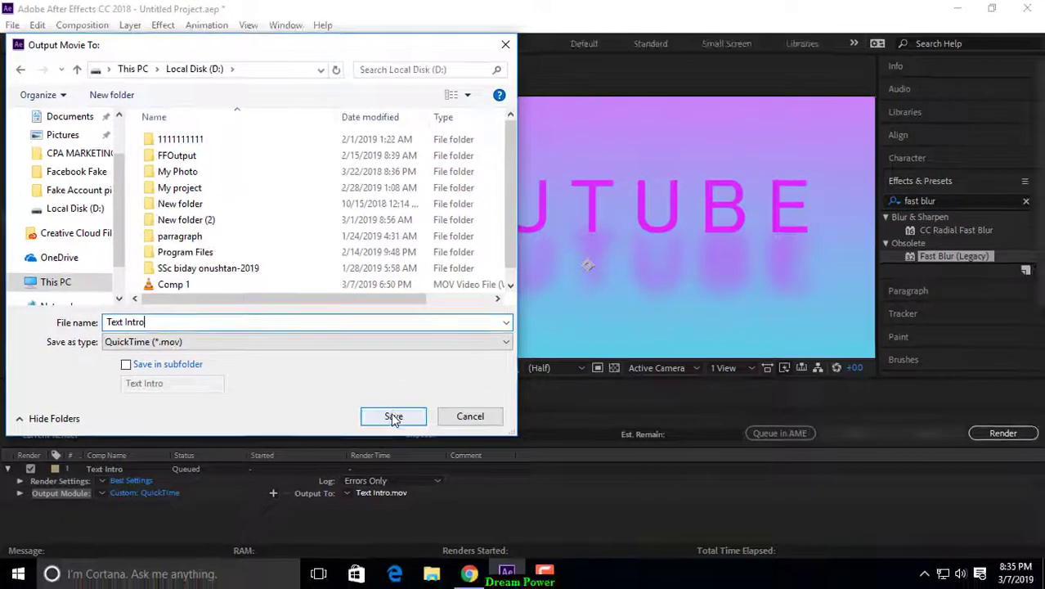
click(394, 418)
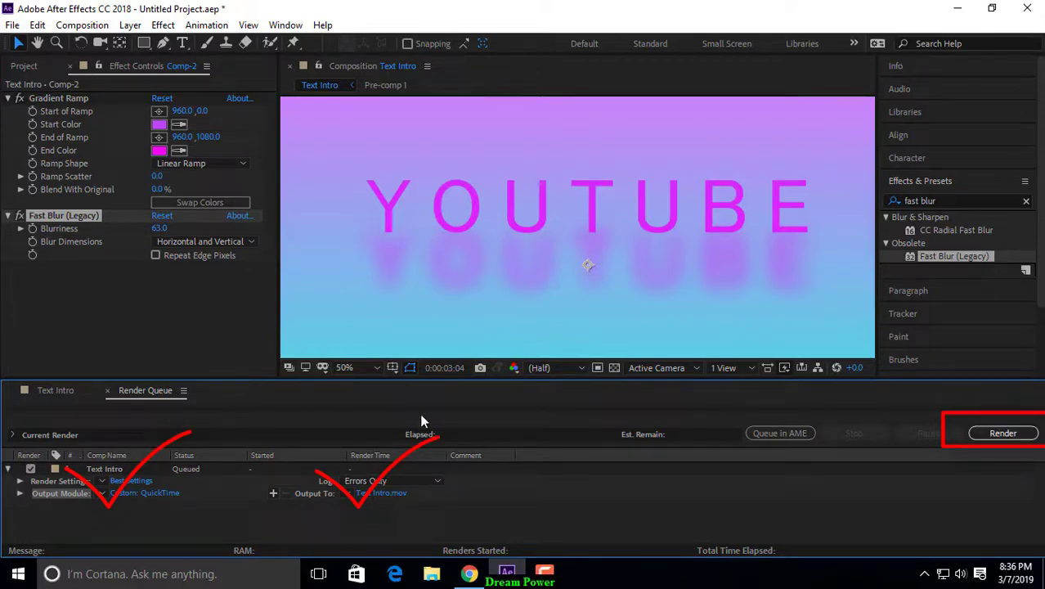
- Render the queued Text Intro composition, and close After Effects without saving the project
click(1005, 434)
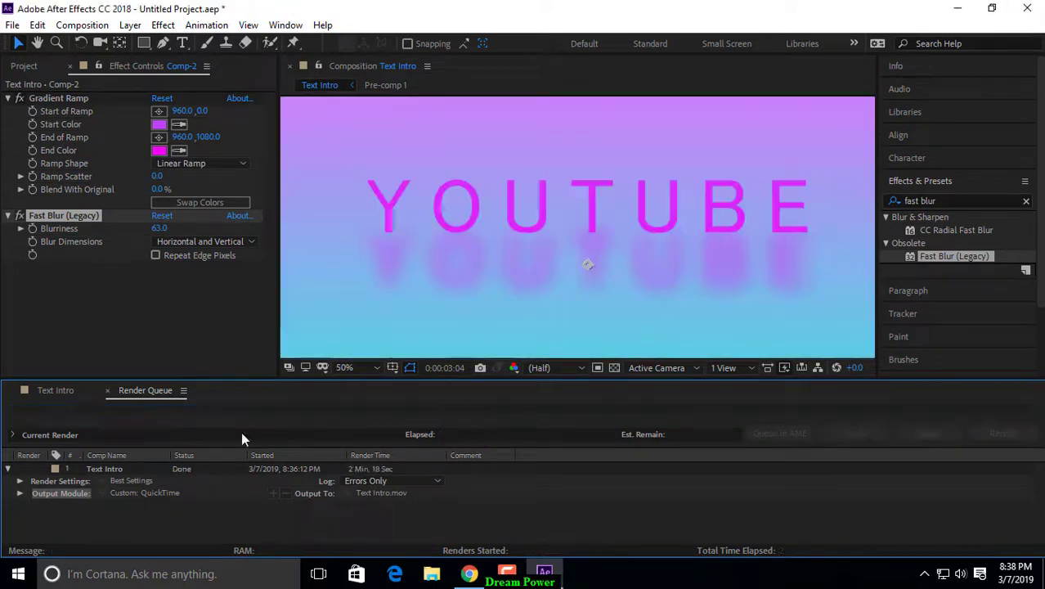
click(1027, 9)
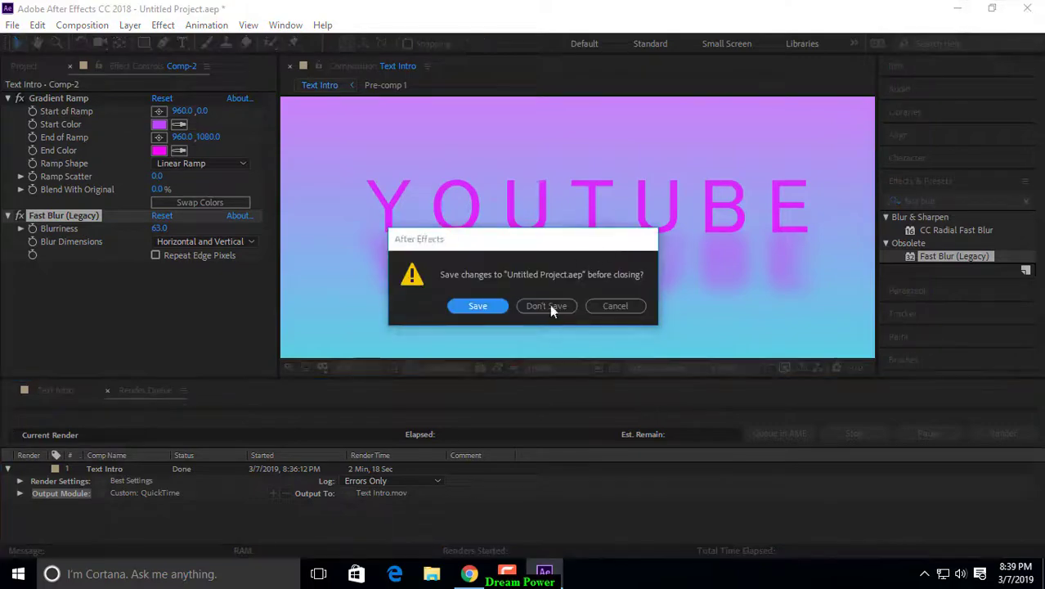
click(548, 305)
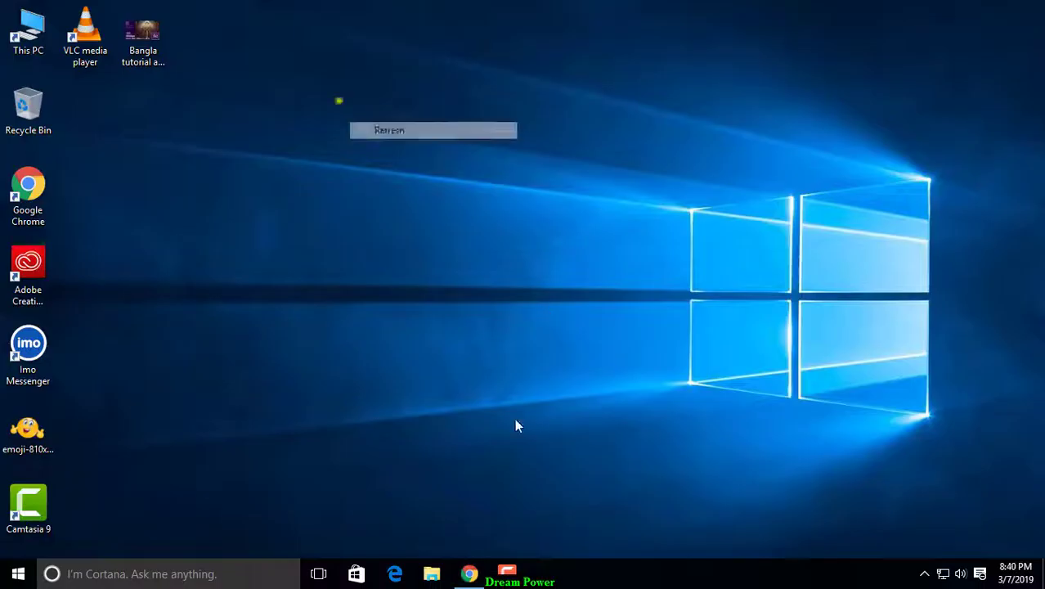
right_click(338, 101)
click(363, 145)
right_click(325, 110)
click(375, 153)
- Browse to Local Disk (D:) in File Explorer and open the rendered Text Intro video in VLC media player
double_click(21, 51)
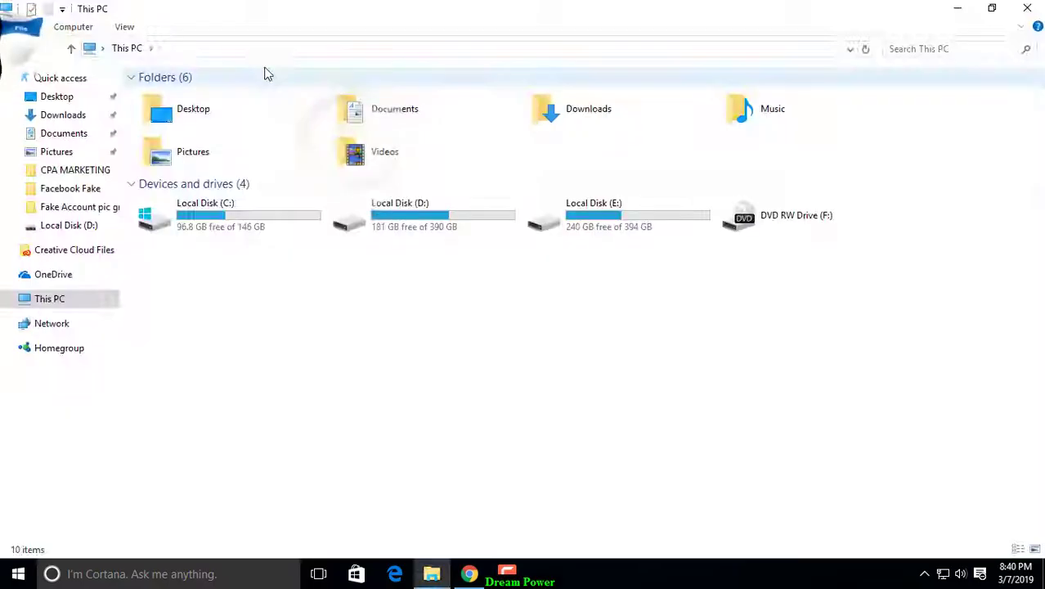
double_click(398, 224)
click(907, 405)
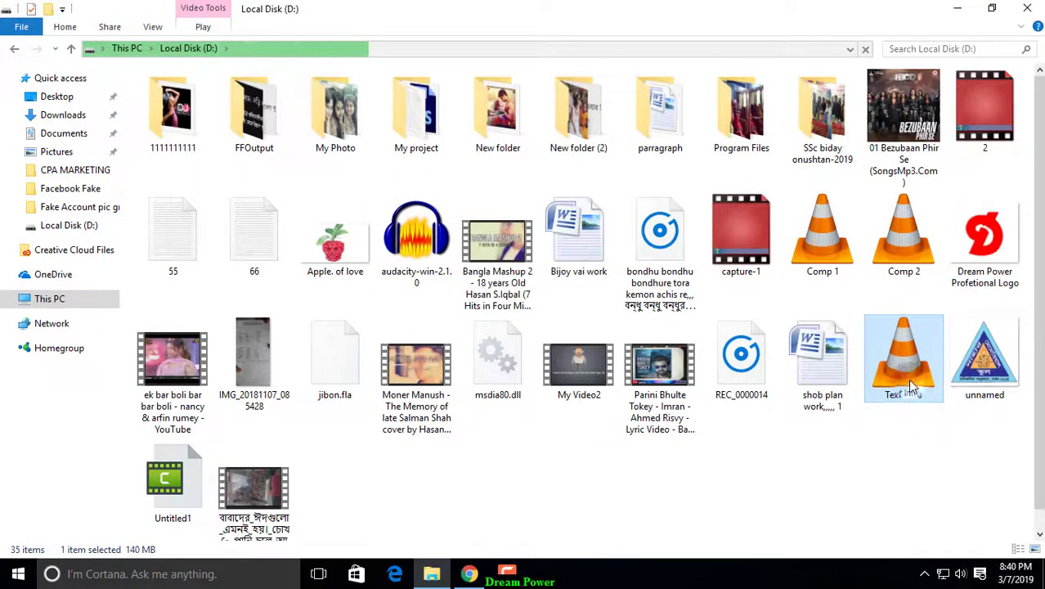
click(900, 436)
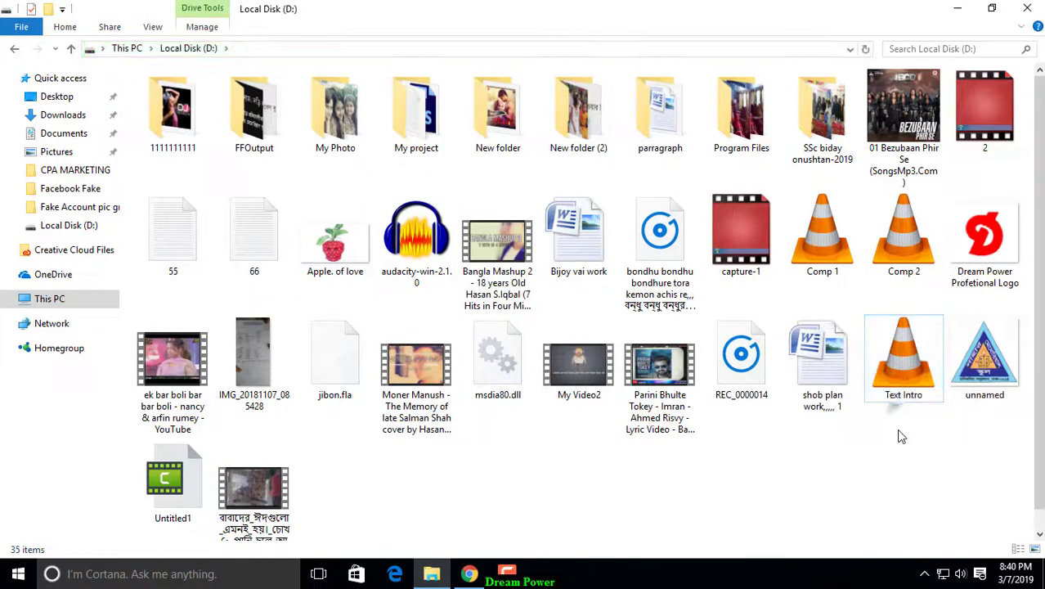
click(900, 397)
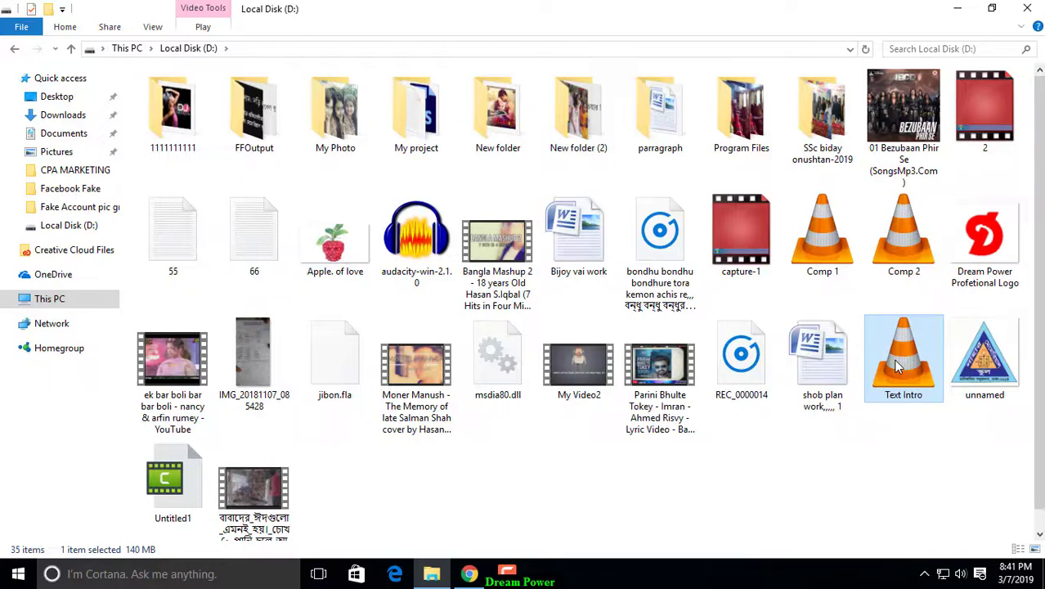
double_click(899, 366)
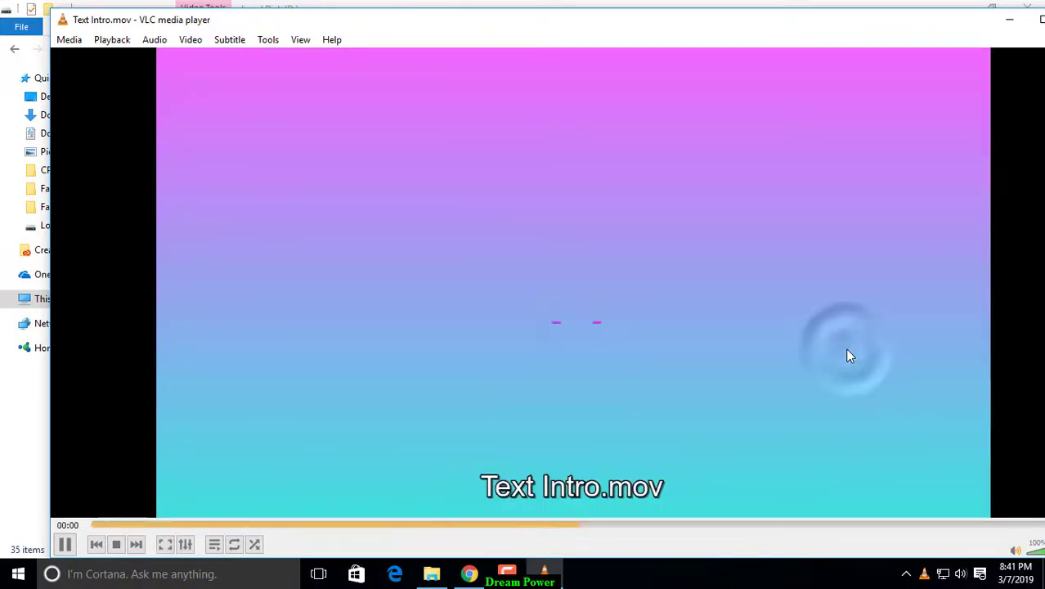
- Watch the Text Intro video in full screen, replay it from the start, and close the player and the folder window
double_click(833, 354)
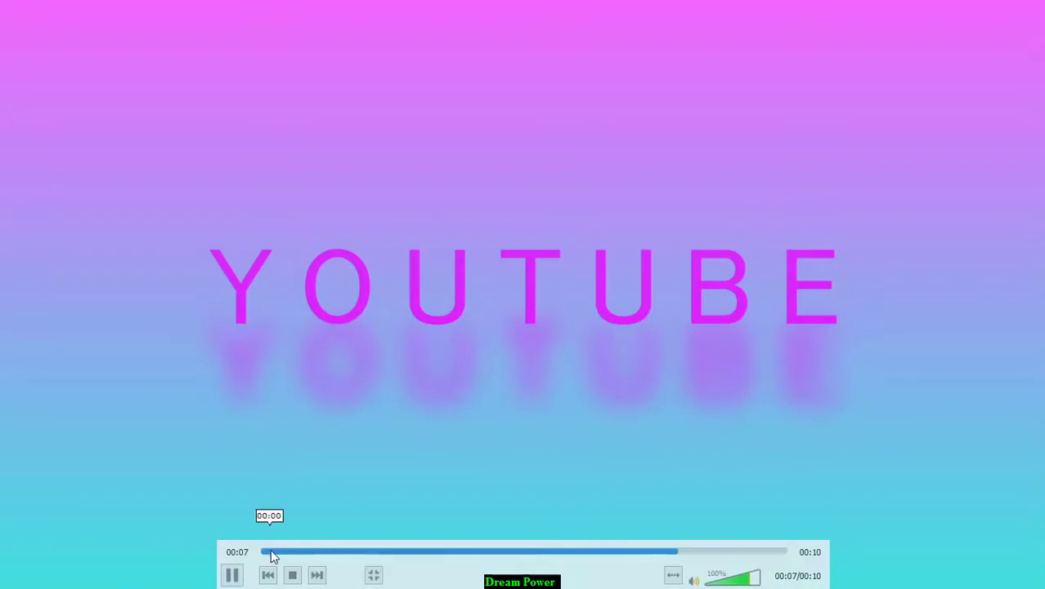
click(268, 551)
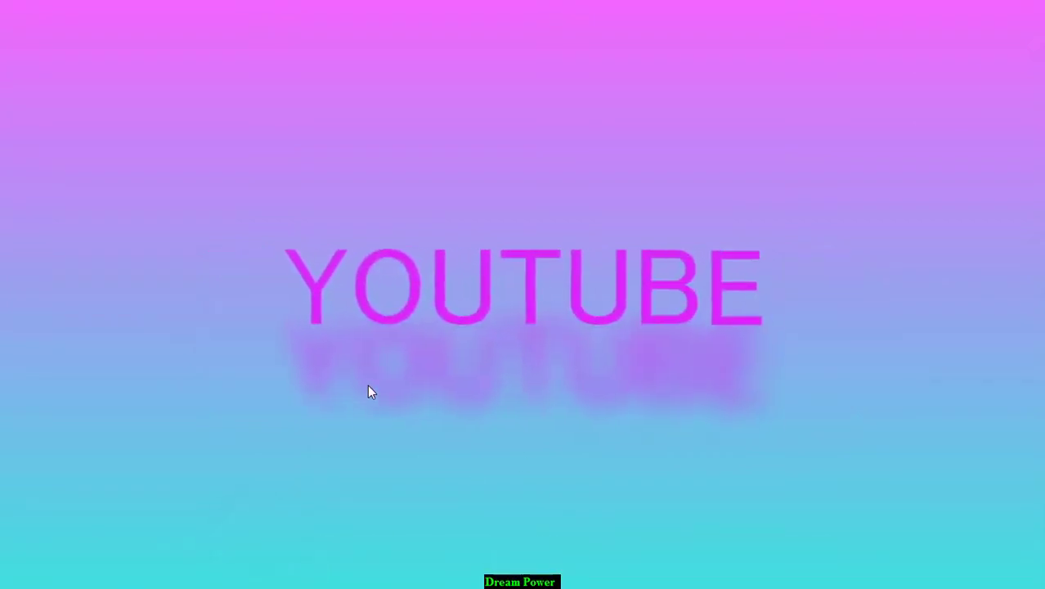
key(space)
double_click(481, 335)
drag(952, 22, 844, 23)
click(972, 20)
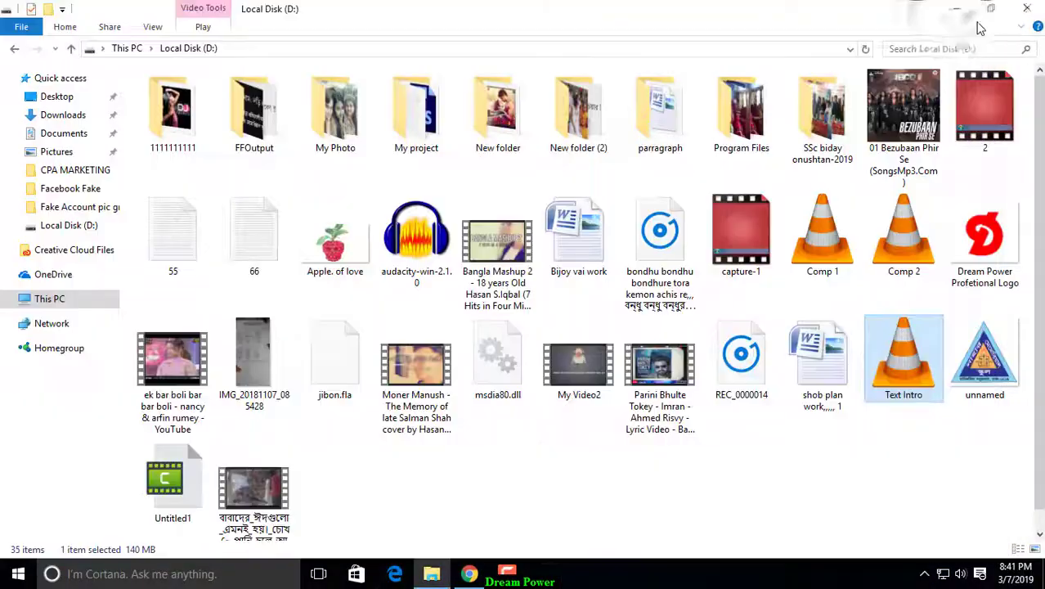
click(1027, 9)
right_click(571, 72)
click(606, 115)
right_click(526, 85)
click(564, 130)
right_click(495, 117)
click(528, 163)
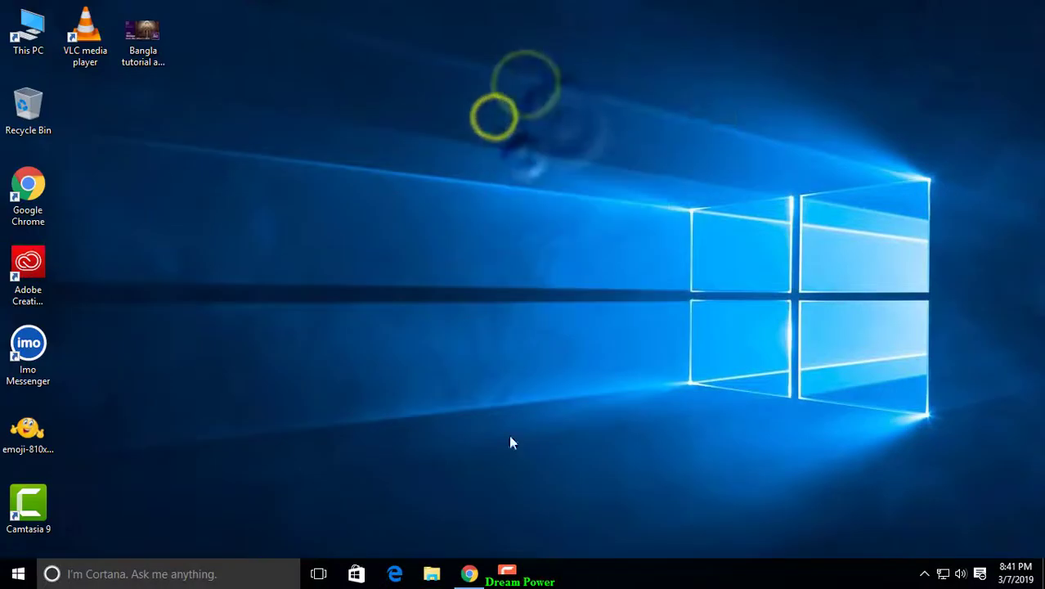